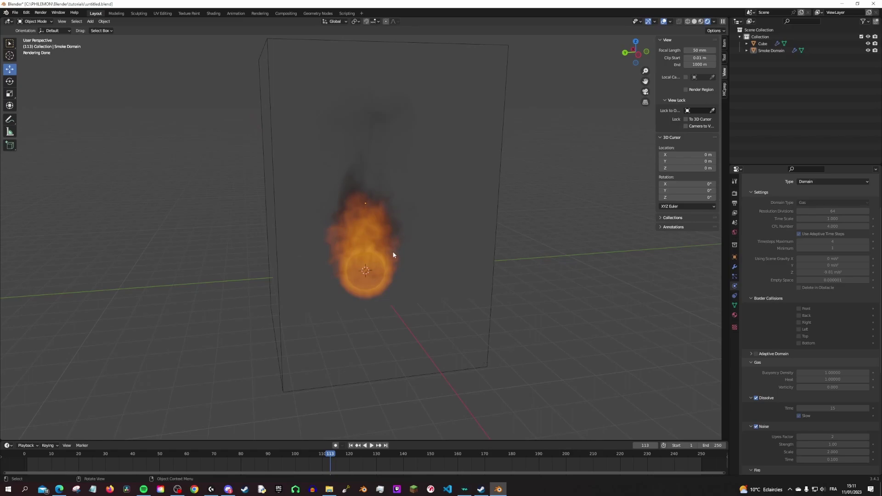
- Inspect the fire domain, rewind the animation to frame 1, and save the file as untitled.blend
{"action": "mouse_move", "coordinate": [401, 237]}
{"action": "middle_mouse_down"}
{"action": "mouse_move", "coordinate": [415, 228]}
{"action": "mouse_move", "coordinate": [438, 239]}
{"action": "middle_mouse_up"}
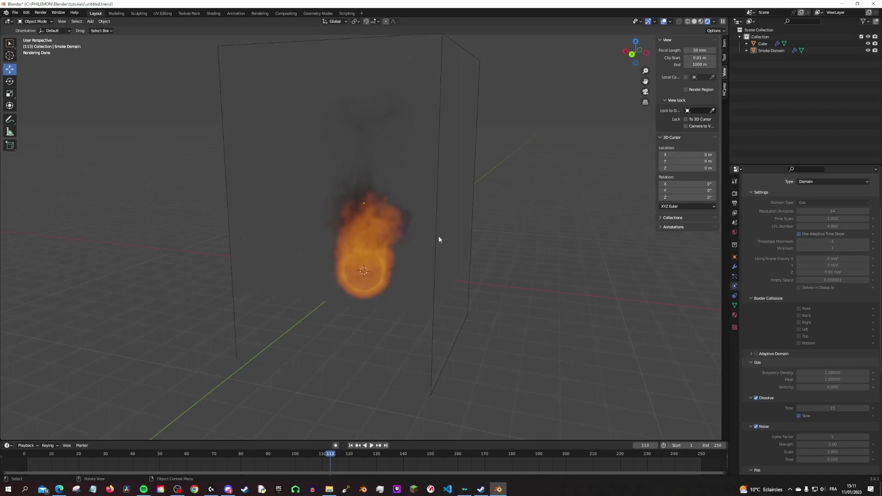
{"action": "mouse_move", "coordinate": [451, 207]}
{"action": "middle_mouse_down"}
{"action": "mouse_move", "coordinate": [476, 203]}
{"action": "mouse_move", "coordinate": [456, 212]}
{"action": "middle_mouse_up"}
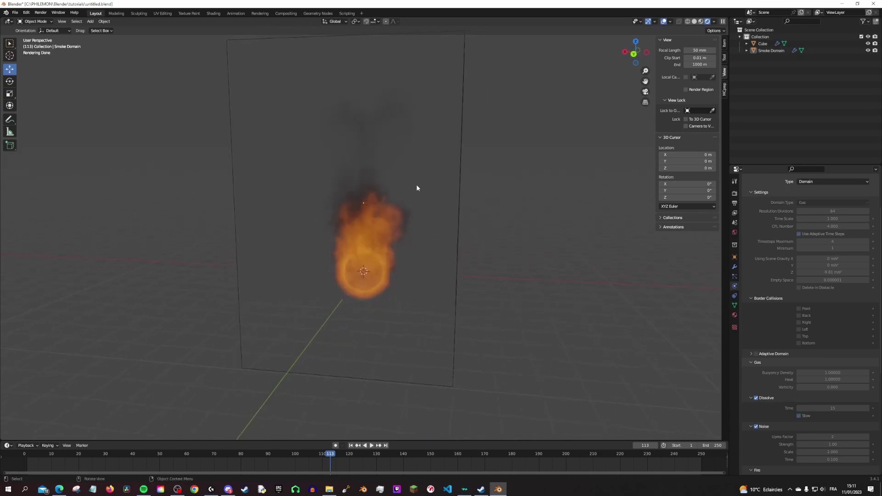
{"action": "middle_click_drag", "start_coordinate": [416, 197], "coordinate": [437, 226]}
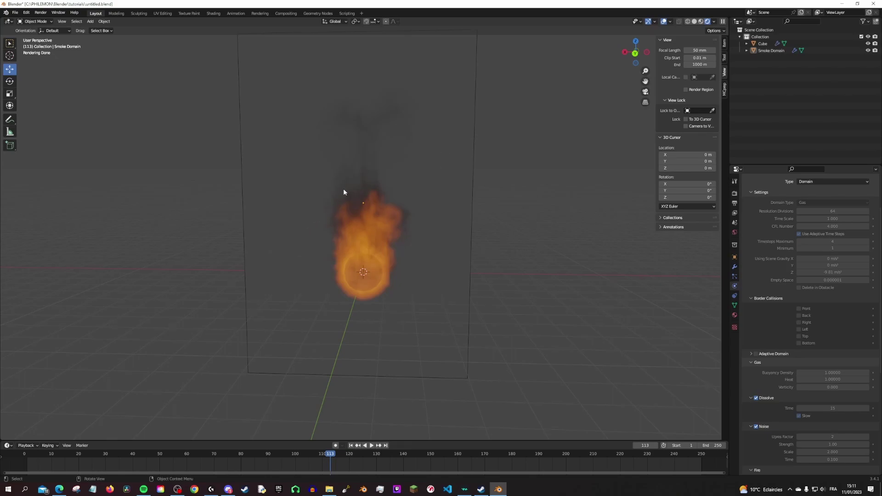
{"action": "middle_click_drag", "start_coordinate": [447, 251], "coordinate": [261, 267]}
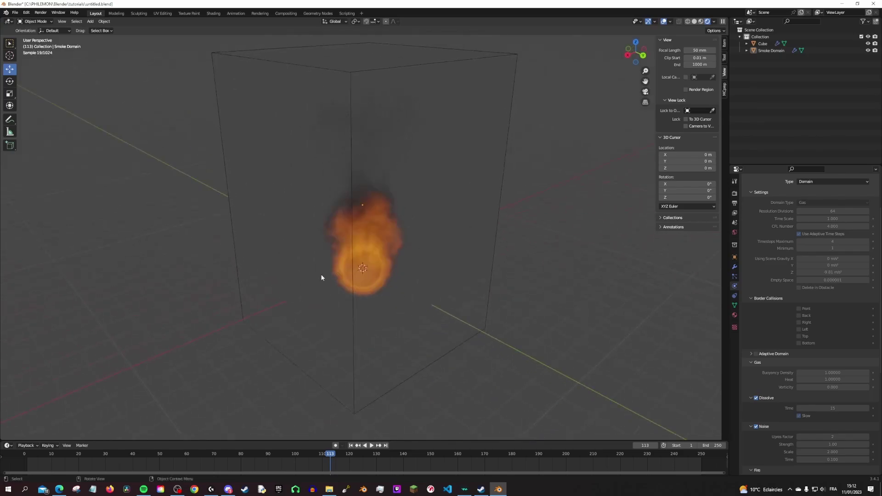
{"action": "mouse_move", "coordinate": [403, 266]}
{"action": "middle_mouse_down"}
{"action": "mouse_move", "coordinate": [421, 256]}
{"action": "mouse_move", "coordinate": [398, 309]}
{"action": "mouse_move", "coordinate": [418, 299]}
{"action": "middle_mouse_up"}
{"action": "key", "text": "shift+Left"}
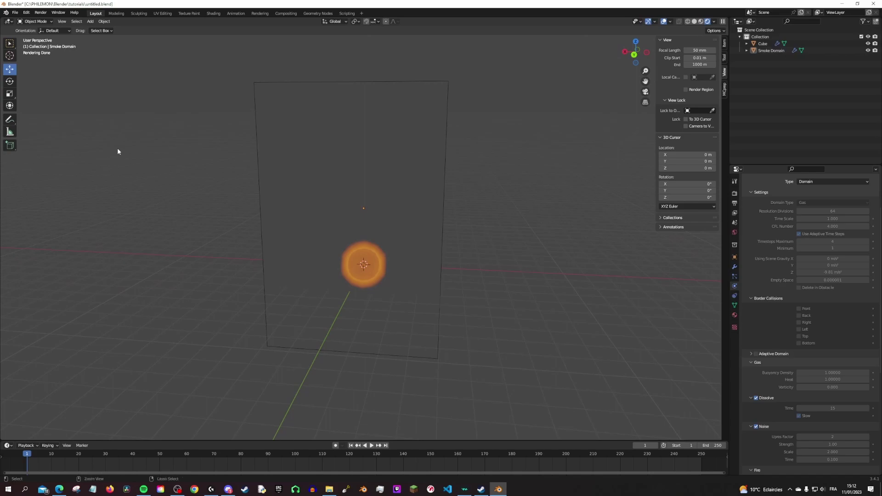
{"action": "key", "text": "ctrl+s"}
- Start a new General file and delete its default cube
{"action": "left_click", "coordinate": [15, 12]}
{"action": "mouse_move", "coordinate": [25, 20]}
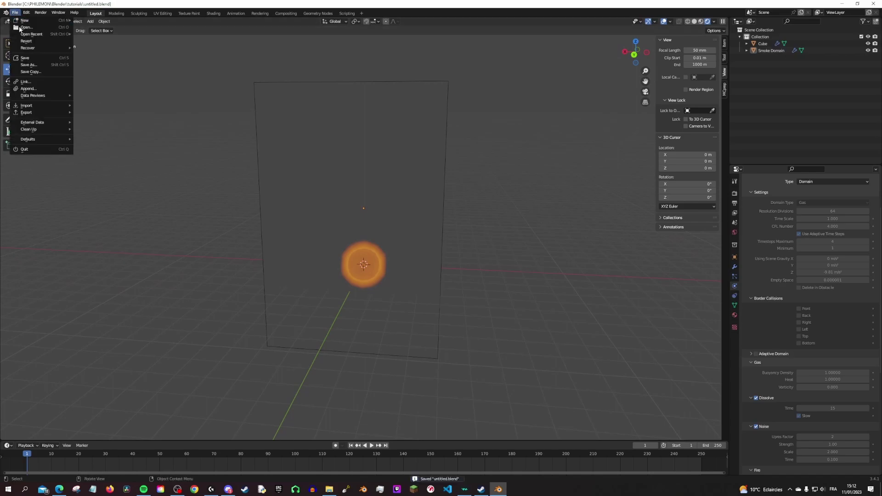
{"action": "left_click", "coordinate": [104, 20]}
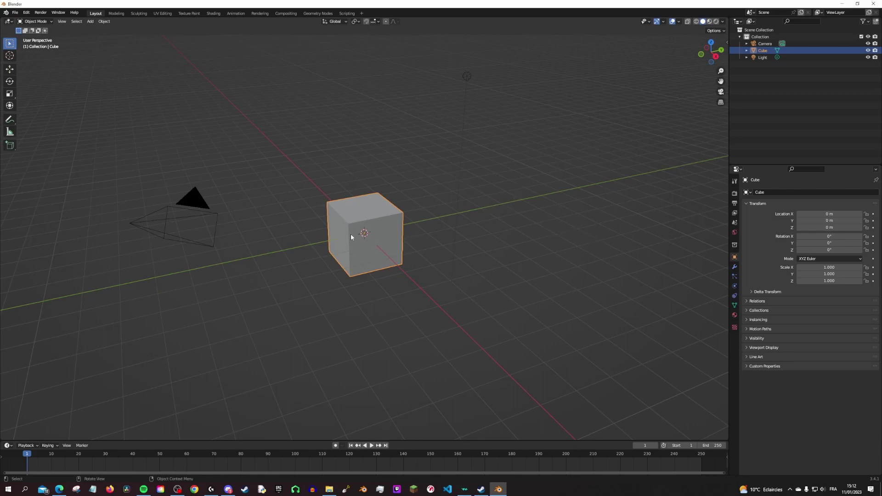
{"action": "key", "text": "Delete"}
- Add a new mesh cube at the origin, select it, and show its Physics properties
{"action": "key", "text": "shift+a"}
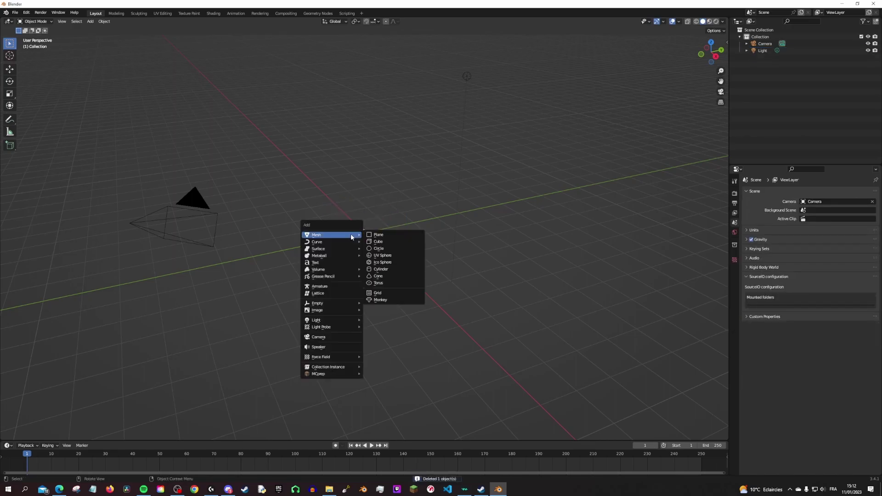
{"action": "left_click", "coordinate": [397, 242]}
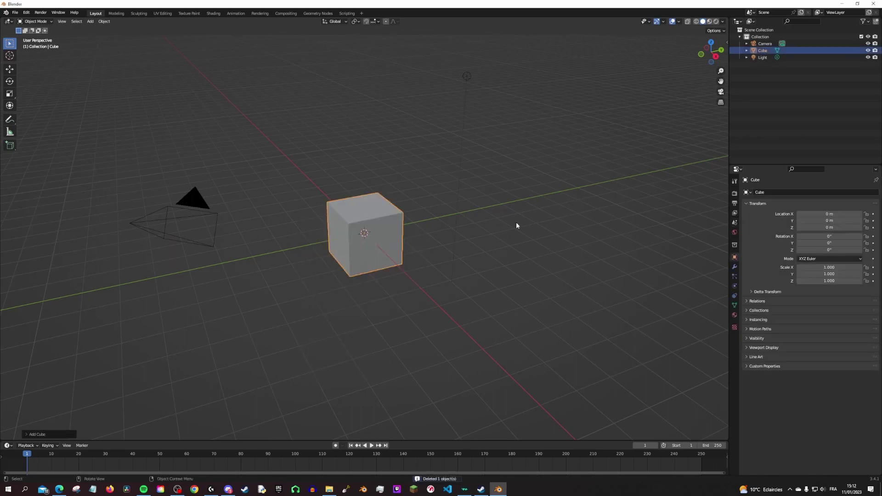
{"action": "mouse_move", "coordinate": [517, 222]}
{"action": "middle_mouse_down"}
{"action": "mouse_move", "coordinate": [489, 244]}
{"action": "mouse_move", "coordinate": [440, 217]}
{"action": "mouse_move", "coordinate": [464, 230]}
{"action": "middle_mouse_up"}
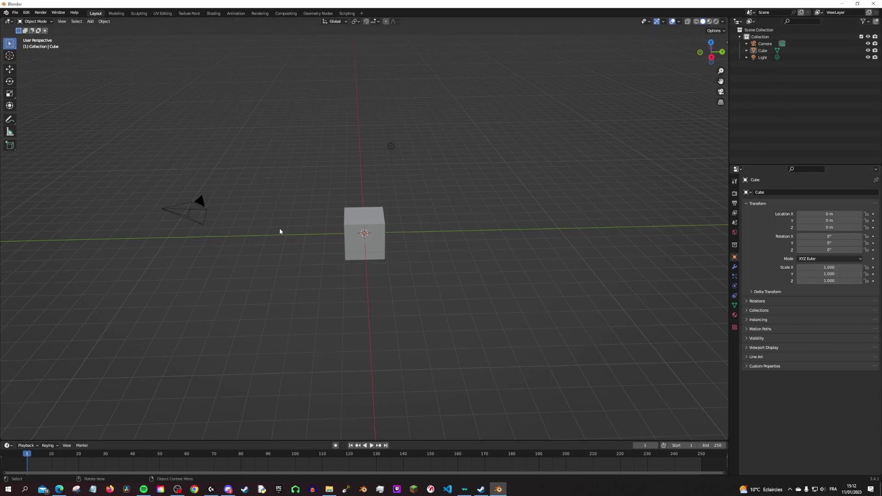
{"action": "mouse_move", "coordinate": [197, 202]}
{"action": "middle_mouse_down"}
{"action": "mouse_move", "coordinate": [231, 207]}
{"action": "mouse_move", "coordinate": [492, 180]}
{"action": "mouse_move", "coordinate": [496, 169]}
{"action": "mouse_move", "coordinate": [440, 165]}
{"action": "mouse_move", "coordinate": [391, 188]}
{"action": "middle_mouse_up"}
{"action": "left_click", "coordinate": [401, 217]}
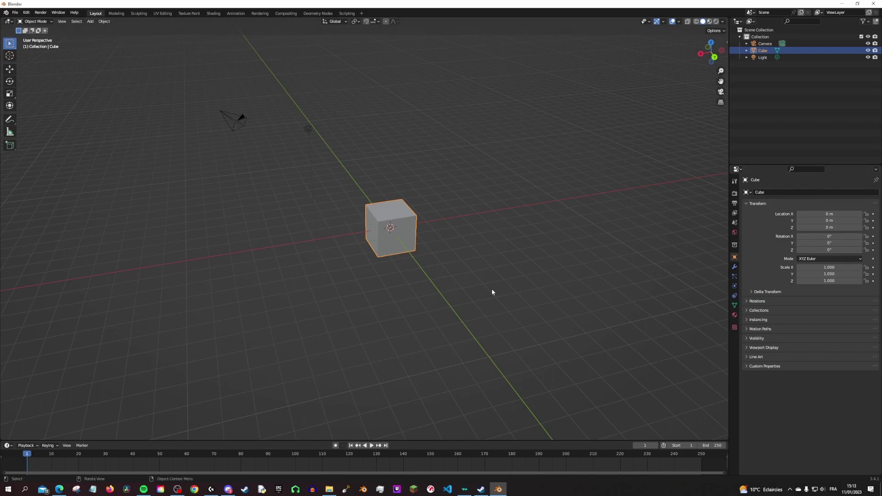
{"action": "left_click", "coordinate": [734, 287]}
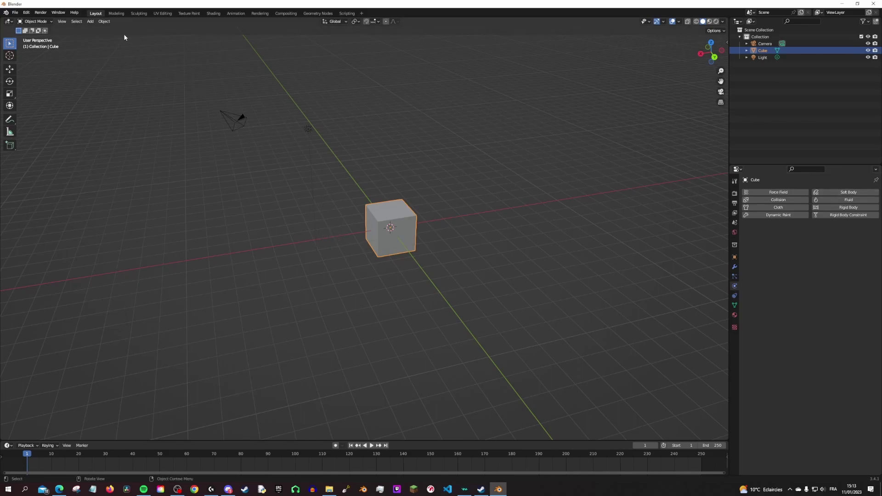
- Apply Object > Quick Effects > Quick Smoke to the cube
{"action": "left_click", "coordinate": [104, 21]}
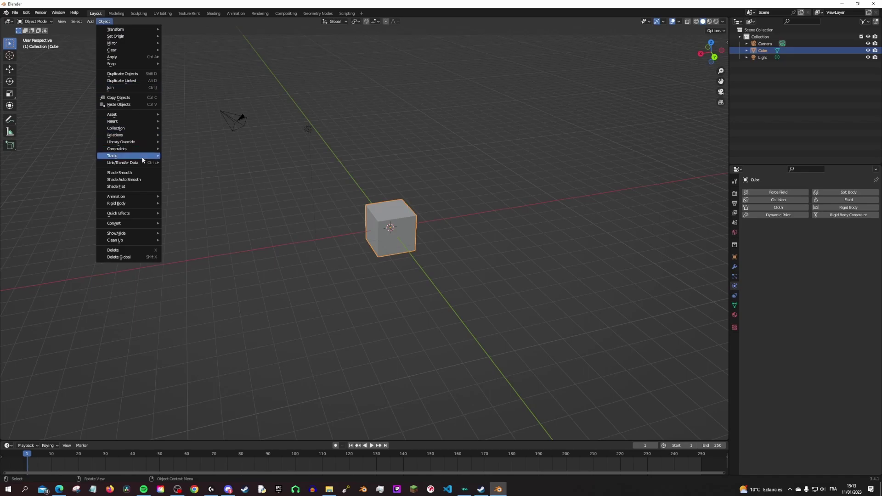
{"action": "mouse_move", "coordinate": [124, 213]}
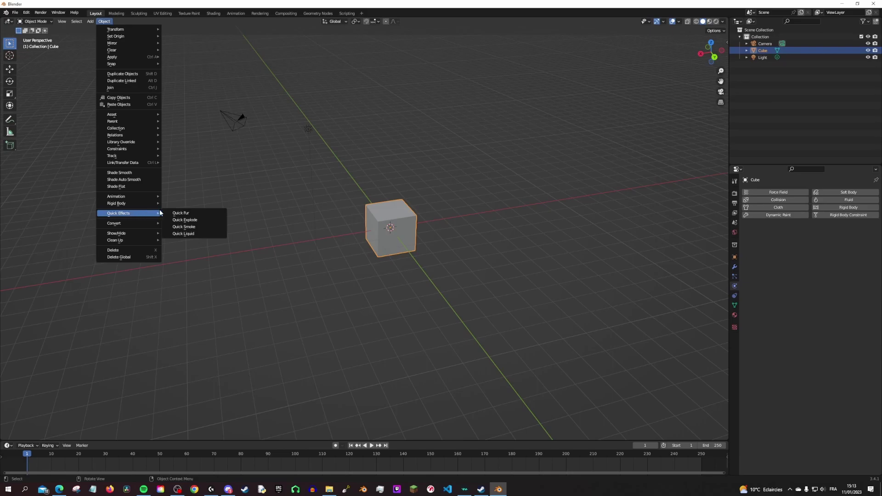
{"action": "left_click", "coordinate": [210, 227]}
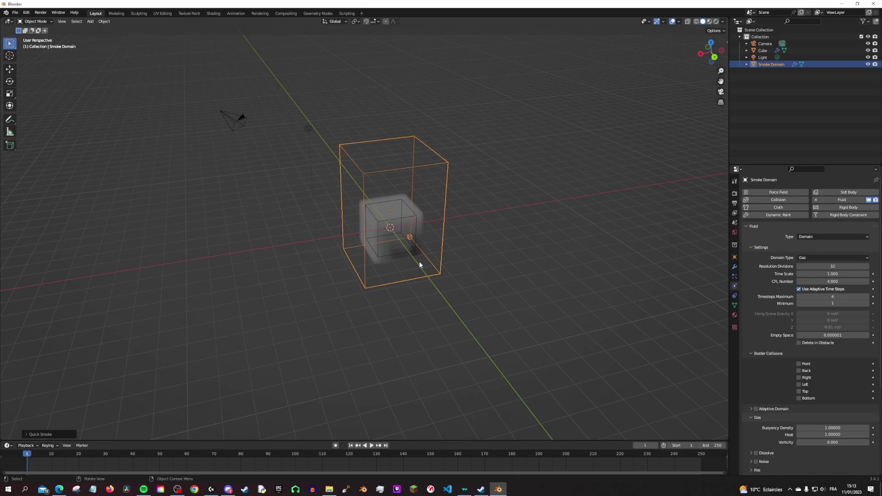
{"action": "scroll", "coordinate": [421, 266], "scroll_direction": "up", "scroll_amount": 4}
{"action": "scroll", "coordinate": [424, 274], "scroll_direction": "up", "scroll_amount": 2}
{"action": "mouse_move", "coordinate": [440, 235]}
{"action": "middle_mouse_down"}
{"action": "mouse_move", "coordinate": [490, 226]}
{"action": "mouse_move", "coordinate": [315, 196]}
{"action": "middle_mouse_up"}
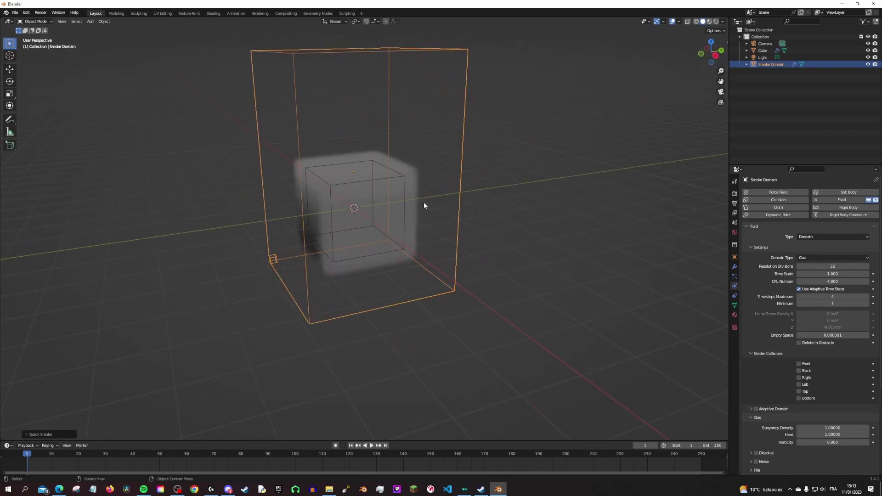
- Check the cube's Fluid Flow settings and the Smoke Domain, ending with the cube selected
{"action": "left_click", "coordinate": [374, 160]}
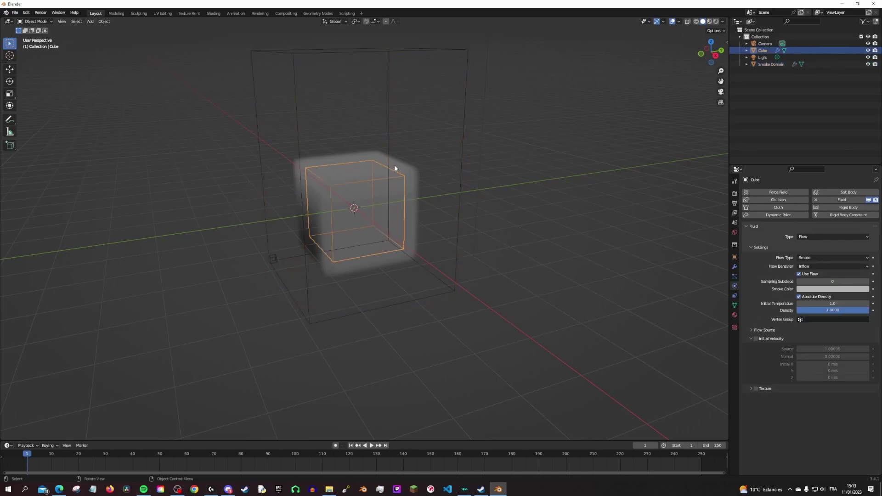
{"action": "left_click", "coordinate": [393, 115]}
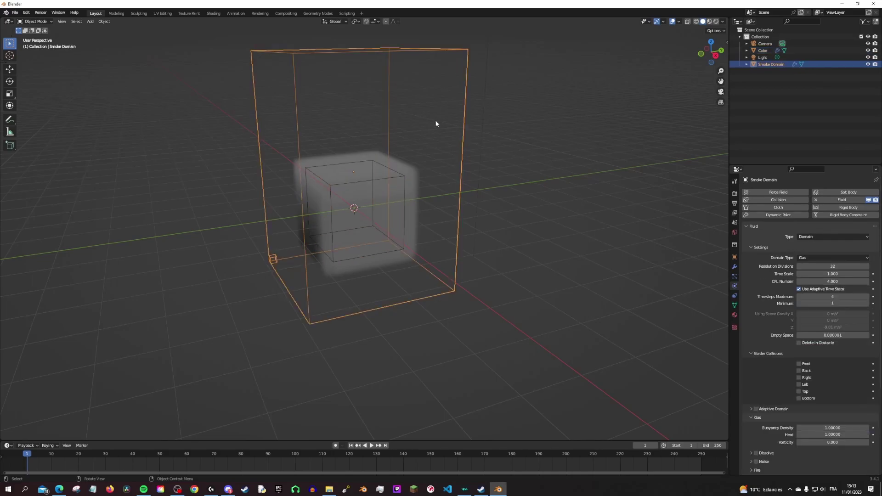
{"action": "scroll", "coordinate": [436, 124], "scroll_direction": "down", "scroll_amount": 3}
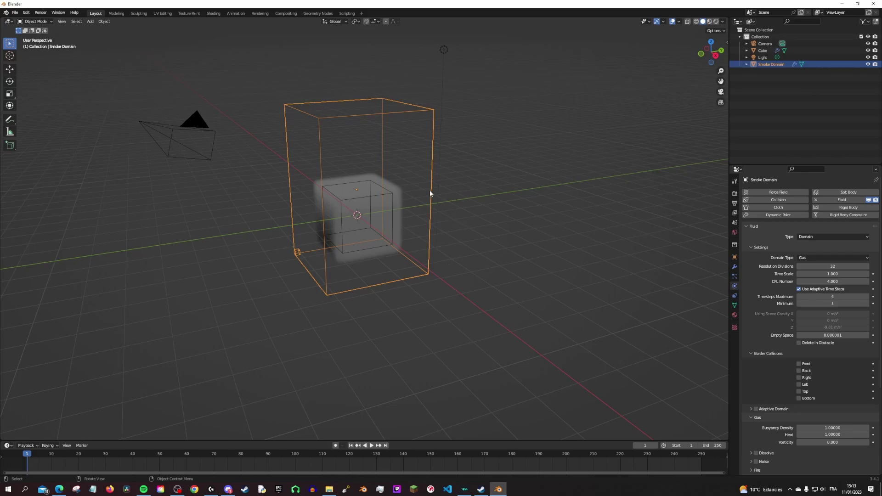
{"action": "left_click", "coordinate": [376, 188]}
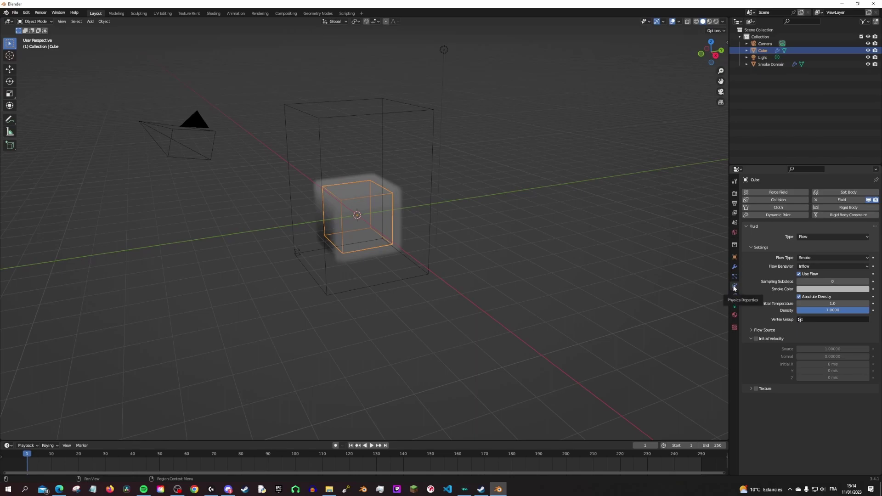
- Set the cube's Flow Type to Fire + Smoke
{"action": "left_click", "coordinate": [818, 257]}
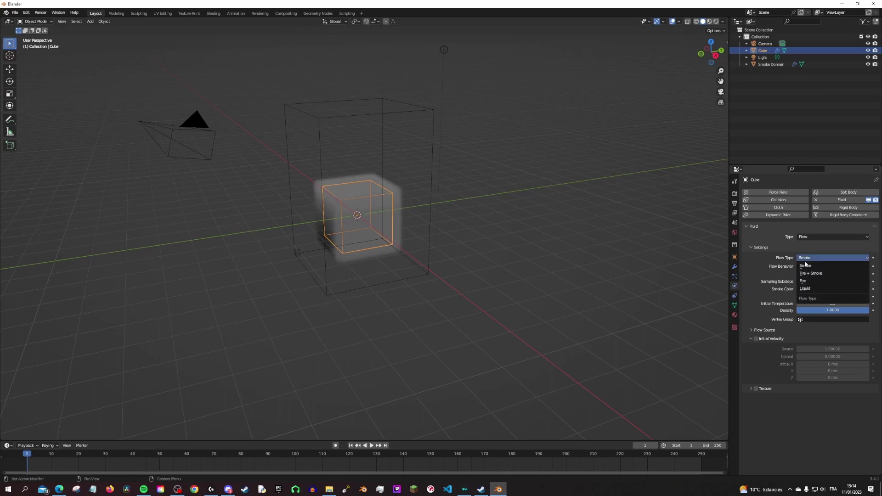
{"action": "left_click", "coordinate": [832, 276]}
{"action": "mouse_move", "coordinate": [444, 267]}
{"action": "middle_mouse_down"}
{"action": "mouse_move", "coordinate": [508, 255]}
{"action": "mouse_move", "coordinate": [435, 252]}
{"action": "mouse_move", "coordinate": [478, 246]}
{"action": "mouse_move", "coordinate": [412, 225]}
{"action": "middle_mouse_up"}
- Play and stop the fire simulation, then select the Smoke Domain
{"action": "key", "text": "space"}
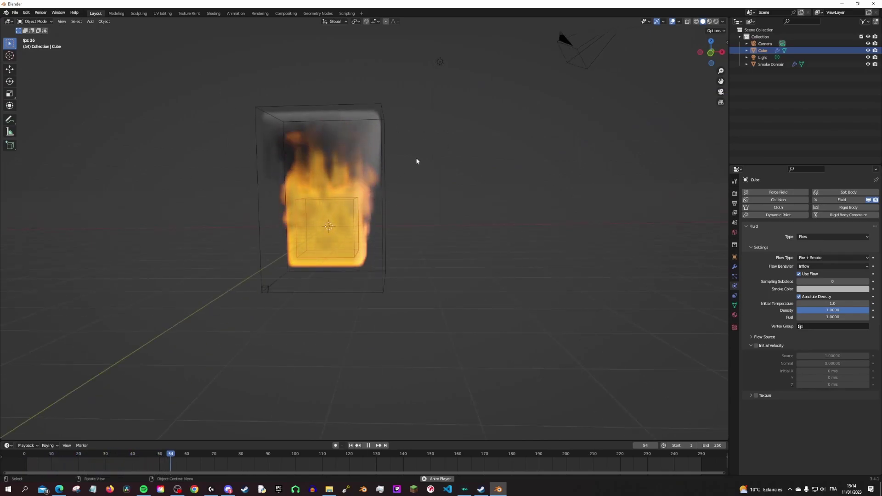
{"action": "mouse_move", "coordinate": [387, 135]}
{"action": "middle_mouse_down"}
{"action": "mouse_move", "coordinate": [346, 120]}
{"action": "mouse_move", "coordinate": [379, 156]}
{"action": "mouse_move", "coordinate": [420, 173]}
{"action": "mouse_move", "coordinate": [398, 226]}
{"action": "mouse_move", "coordinate": [411, 206]}
{"action": "mouse_move", "coordinate": [411, 122]}
{"action": "middle_mouse_up"}
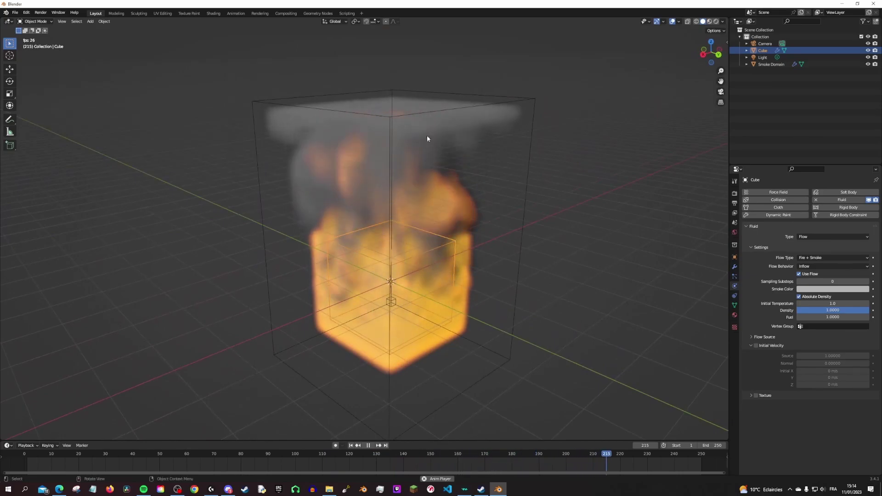
{"action": "middle_click_drag", "start_coordinate": [394, 120], "coordinate": [390, 92]}
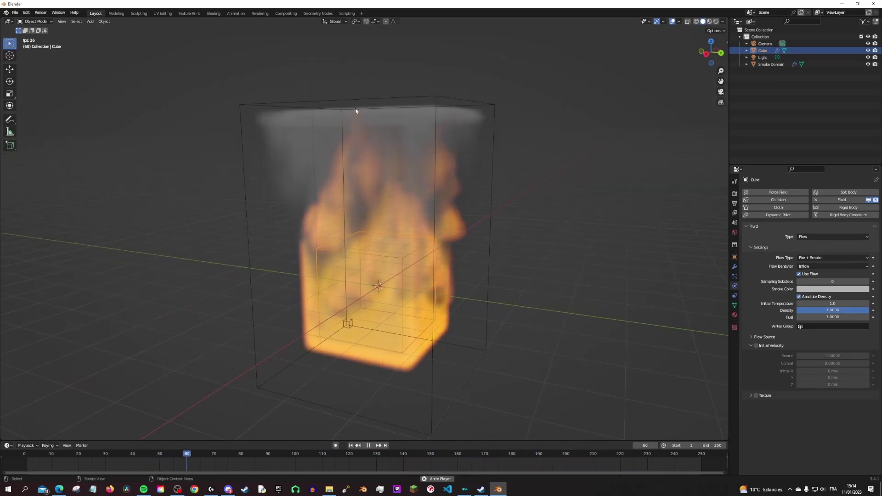
{"action": "key", "text": "space"}
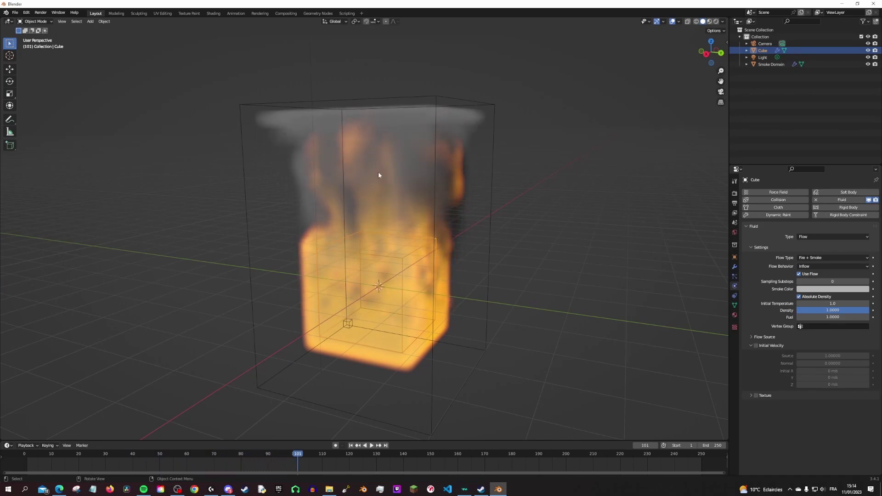
{"action": "left_click", "coordinate": [342, 168]}
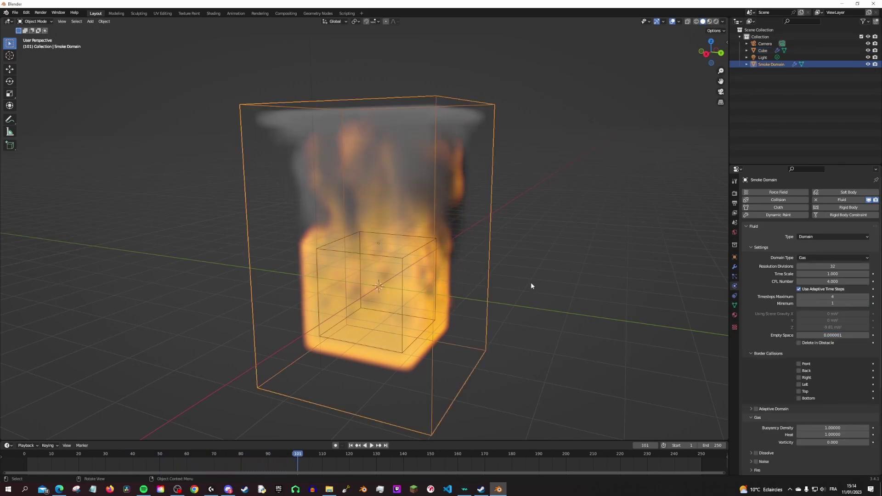
- Scale the Smoke Domain to twice its size and raise it upward in front view
{"action": "key", "text": "s"}
{"action": "key", "text": "2"}
{"action": "key", "text": "Return"}
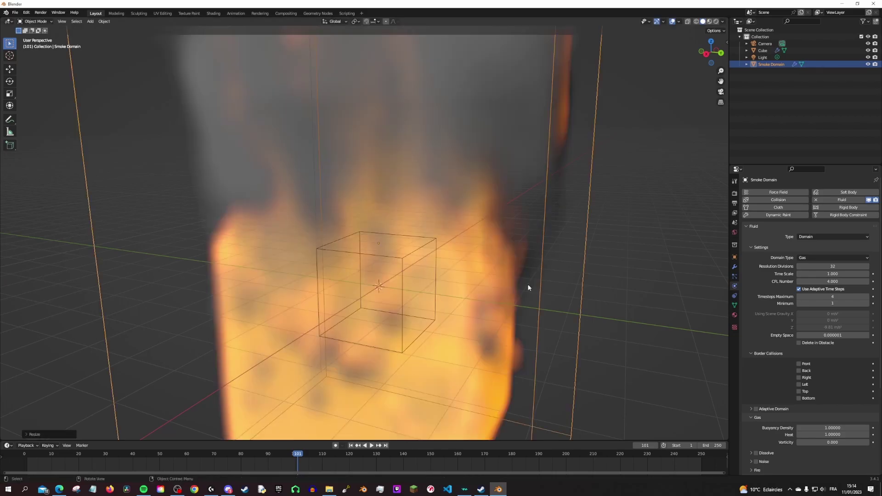
{"action": "key", "text": "KP_1"}
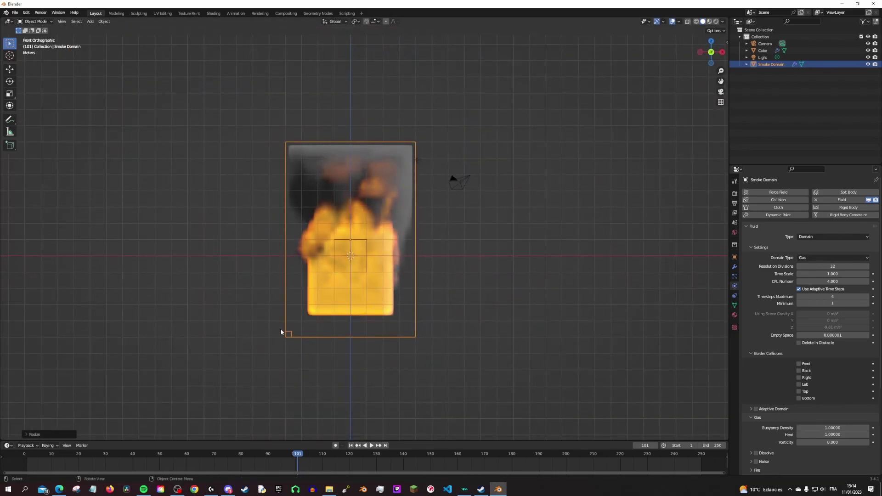
{"action": "left_click", "coordinate": [9, 69]}
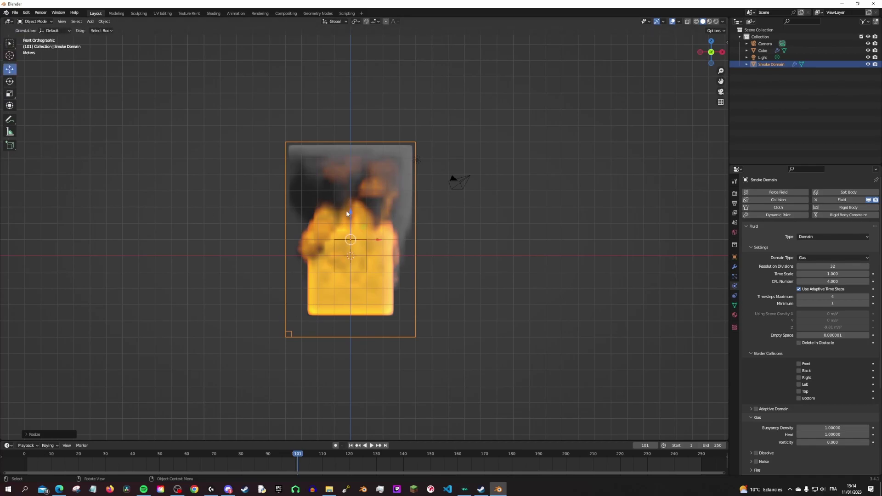
{"action": "left_click_drag", "start_coordinate": [353, 227], "coordinate": [353, 194]}
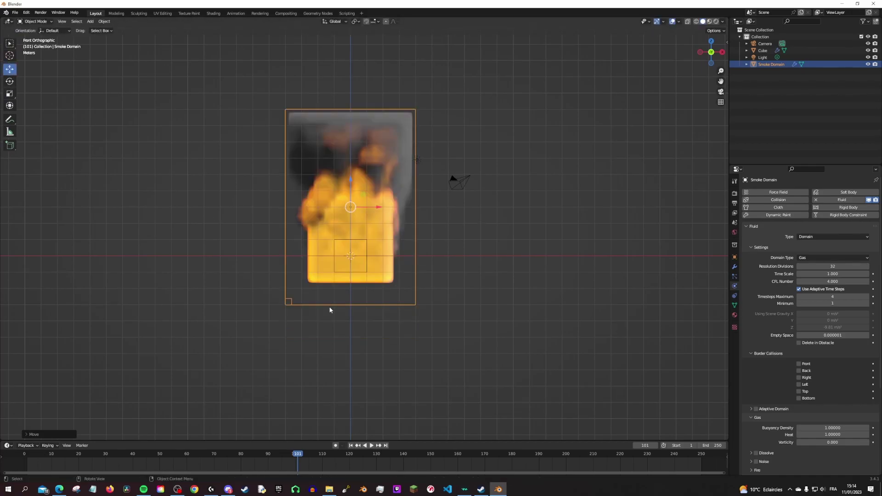
- Play the simulation from frame 1, stop at frame 132, and inspect the flames
{"action": "key", "text": "shift+Left"}
{"action": "key", "text": "space"}
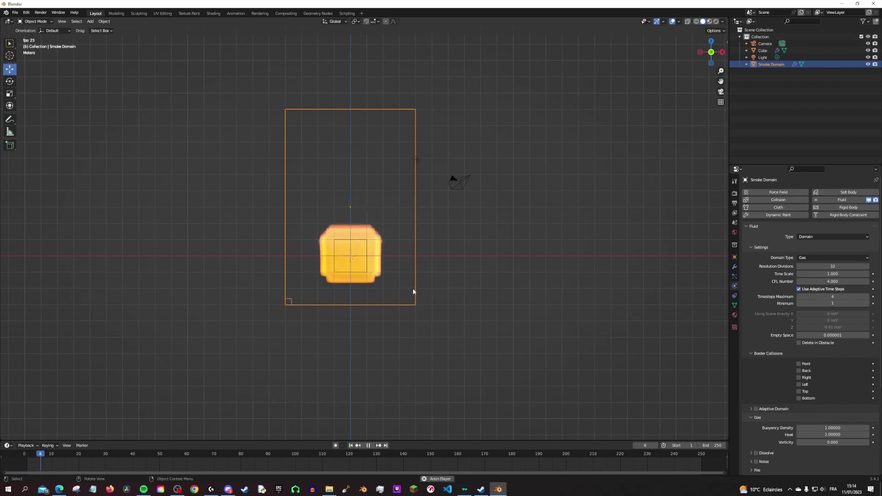
{"action": "mouse_move", "coordinate": [413, 288]}
{"action": "middle_mouse_down"}
{"action": "mouse_move", "coordinate": [392, 301]}
{"action": "mouse_move", "coordinate": [413, 236]}
{"action": "mouse_move", "coordinate": [282, 193]}
{"action": "middle_mouse_up"}
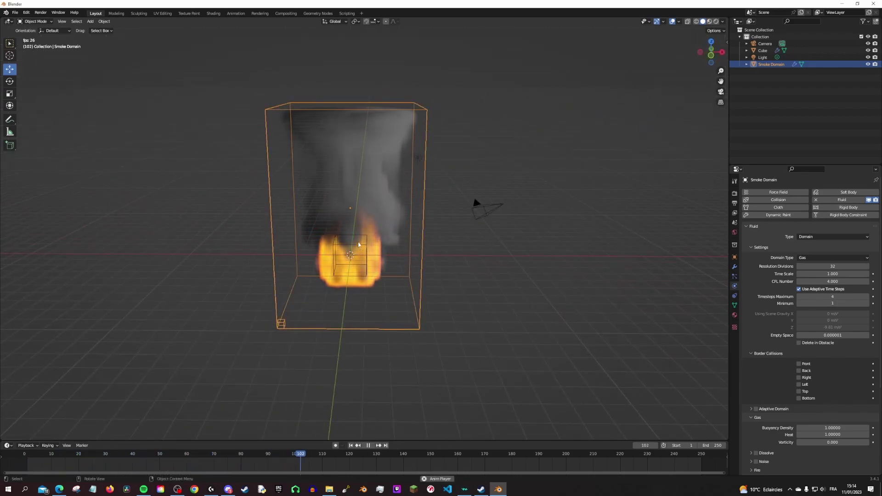
{"action": "key", "text": "space"}
{"action": "mouse_move", "coordinate": [410, 350]}
{"action": "middle_mouse_down"}
{"action": "mouse_move", "coordinate": [426, 318]}
{"action": "mouse_move", "coordinate": [379, 313]}
{"action": "mouse_move", "coordinate": [420, 303]}
{"action": "mouse_move", "coordinate": [449, 275]}
{"action": "middle_mouse_up"}
{"action": "mouse_move", "coordinate": [257, 256]}
{"action": "middle_mouse_down"}
{"action": "mouse_move", "coordinate": [324, 274]}
{"action": "mouse_move", "coordinate": [390, 278]}
{"action": "middle_mouse_up"}
{"action": "middle_click_drag", "start_coordinate": [285, 306], "coordinate": [351, 312]}
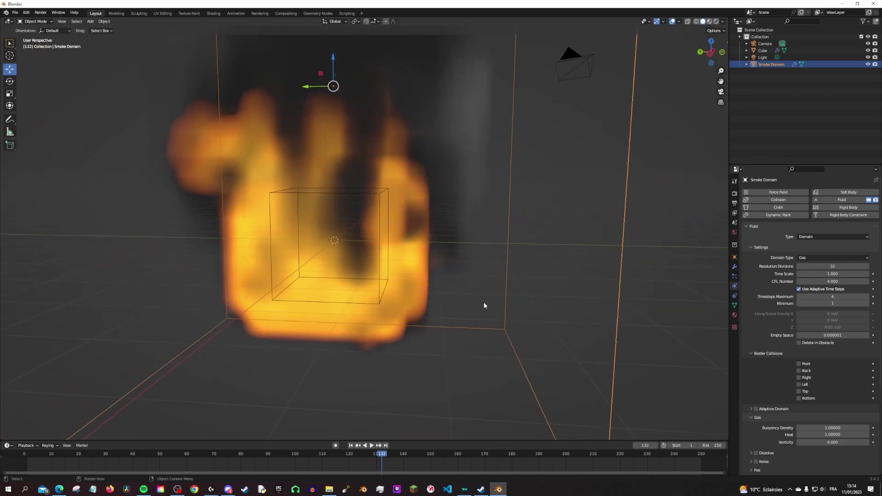
{"action": "middle_click_drag", "start_coordinate": [485, 305], "coordinate": [419, 315]}
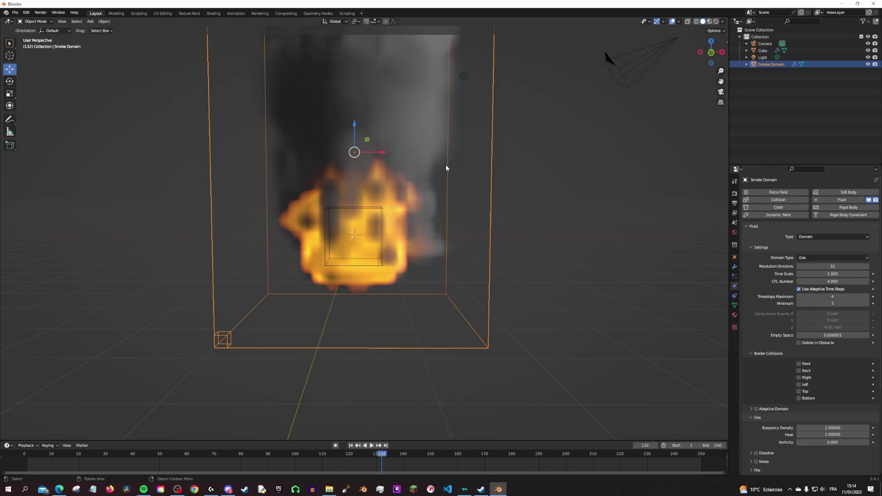
{"action": "scroll", "coordinate": [446, 168], "scroll_direction": "down", "scroll_amount": 8}
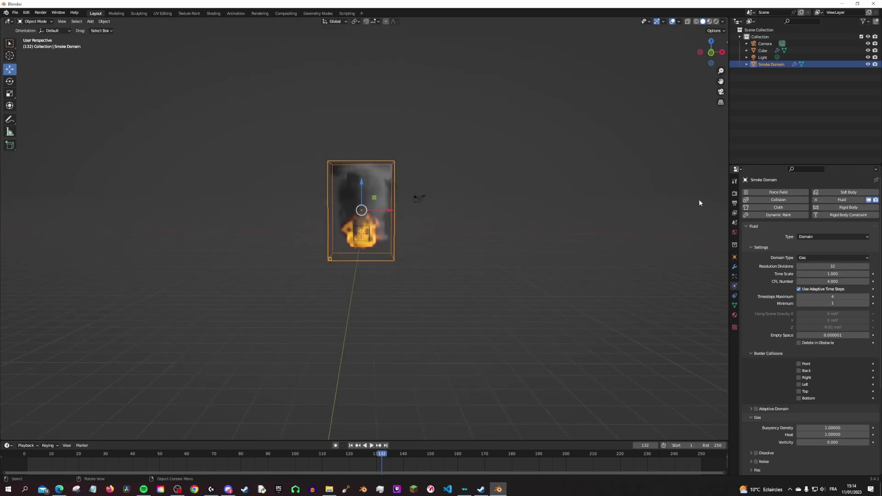
- Set the Smoke Domain's Resolution Divisions to 64
{"action": "scroll", "coordinate": [808, 235], "scroll_direction": "down", "scroll_amount": 6}
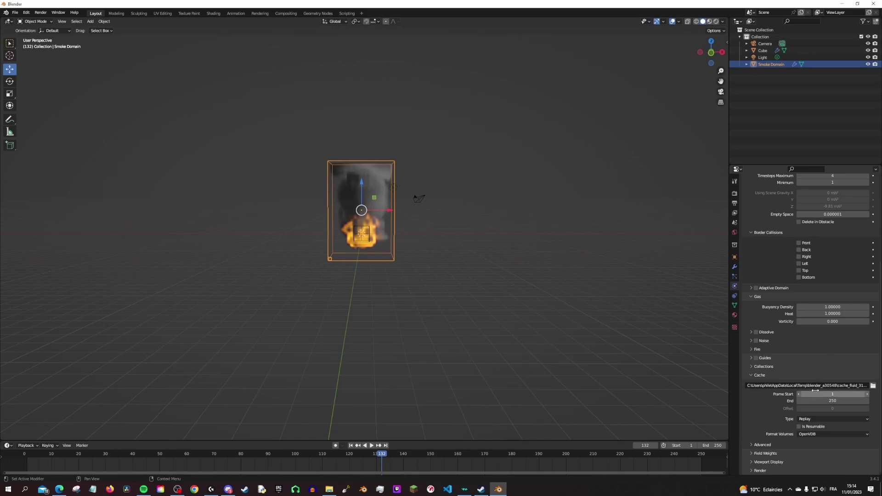
{"action": "scroll", "coordinate": [816, 390], "scroll_direction": "up", "scroll_amount": 6}
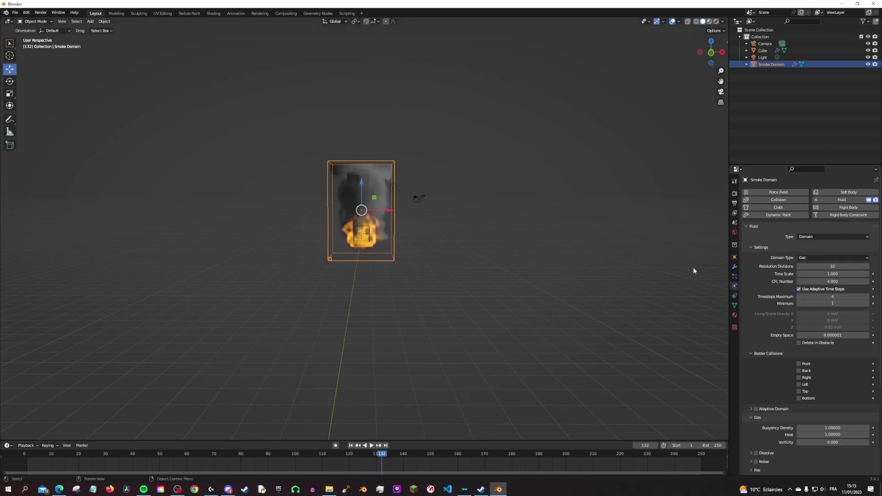
{"action": "scroll", "coordinate": [361, 256], "scroll_direction": "up", "scroll_amount": 4}
{"action": "scroll", "coordinate": [361, 256], "scroll_direction": "up", "scroll_amount": 2}
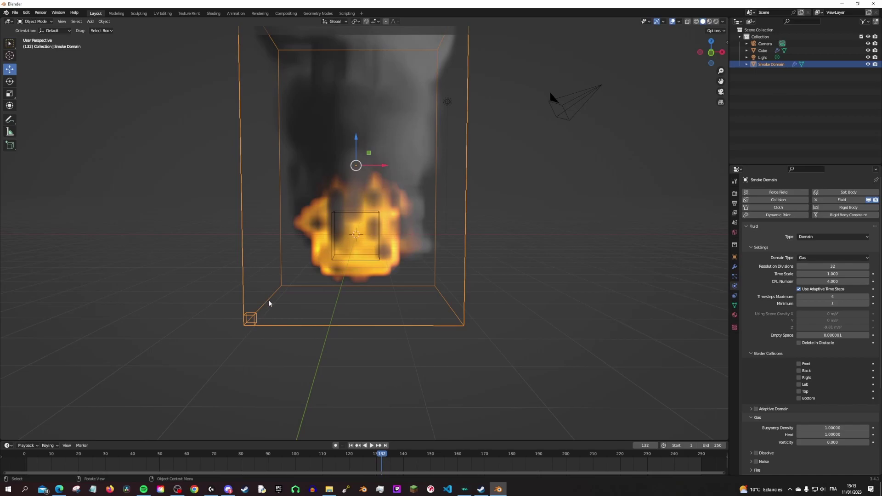
{"action": "left_click", "coordinate": [845, 266]}
{"action": "type", "text": "64"}
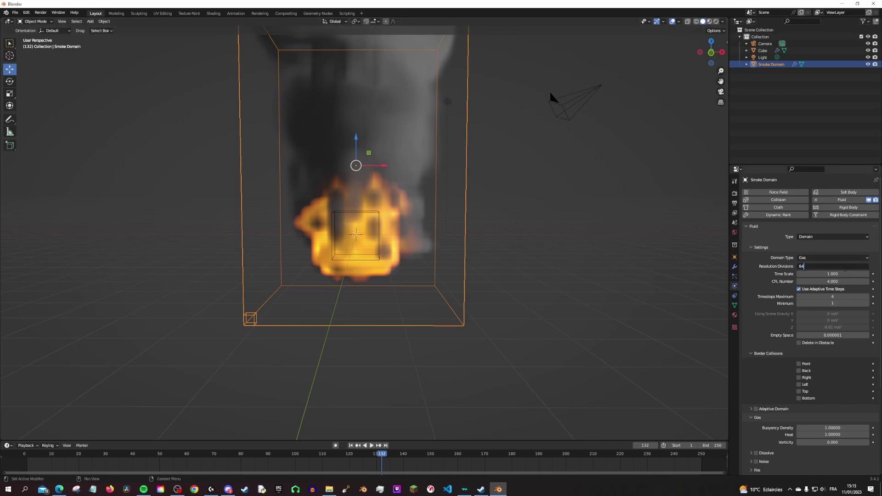
{"action": "key", "text": "Return"}
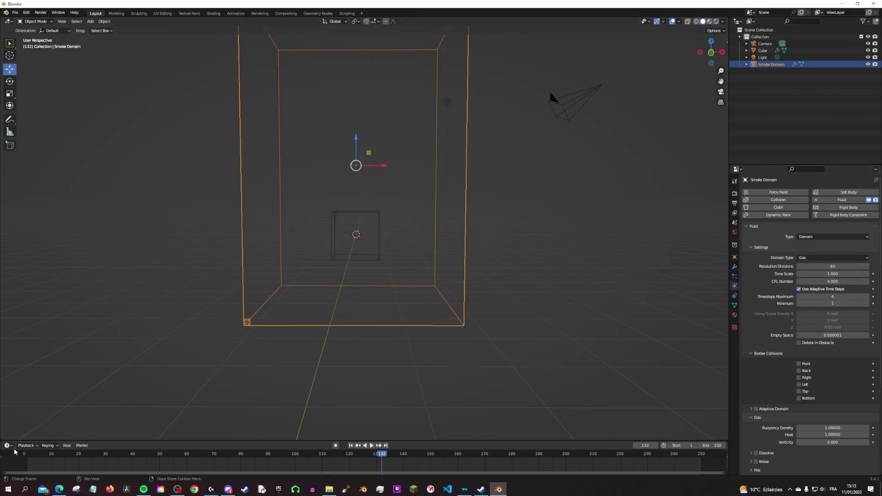
- Replay the higher-resolution simulation from the start, stopping at frame 90
{"action": "left_click", "coordinate": [14, 451]}
{"action": "key", "text": "space"}
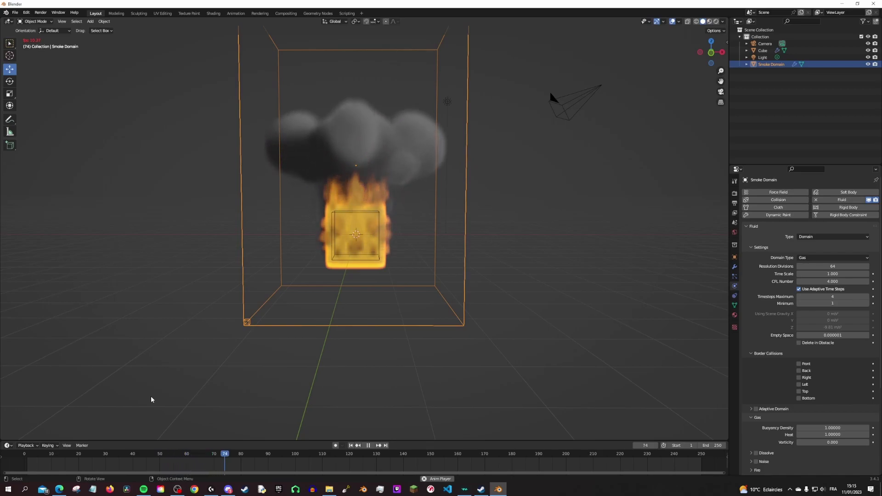
{"action": "key", "text": "space"}
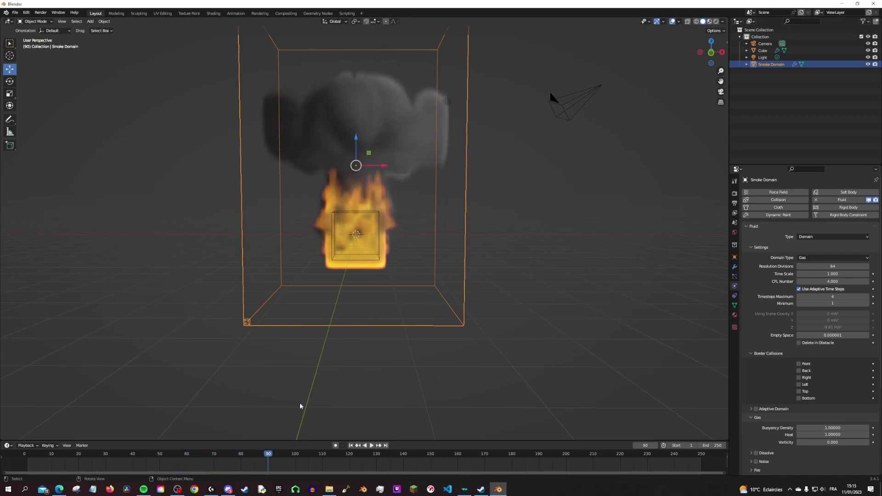
- Rewind to frame 1 and scroll the Physics properties to the Cache panel showing Replay
{"action": "middle_click_drag", "start_coordinate": [279, 301], "coordinate": [298, 277]}
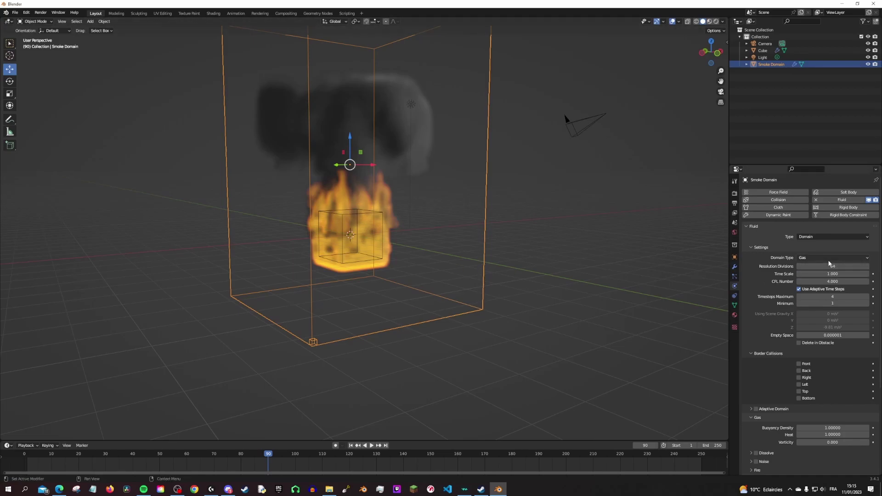
{"action": "middle_click_drag", "start_coordinate": [376, 293], "coordinate": [464, 341]}
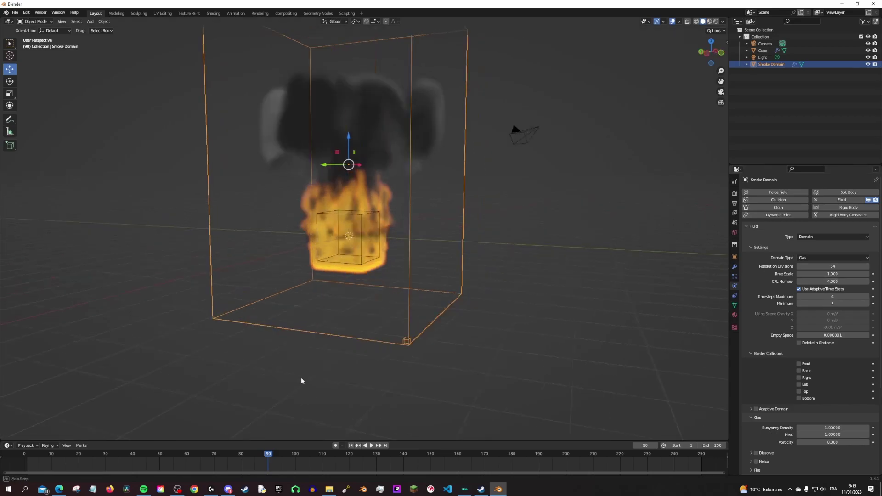
{"action": "key", "text": "shift+Left"}
{"action": "middle_click_drag", "start_coordinate": [443, 291], "coordinate": [465, 327]}
{"action": "scroll", "coordinate": [464, 327], "scroll_direction": "down", "scroll_amount": 2}
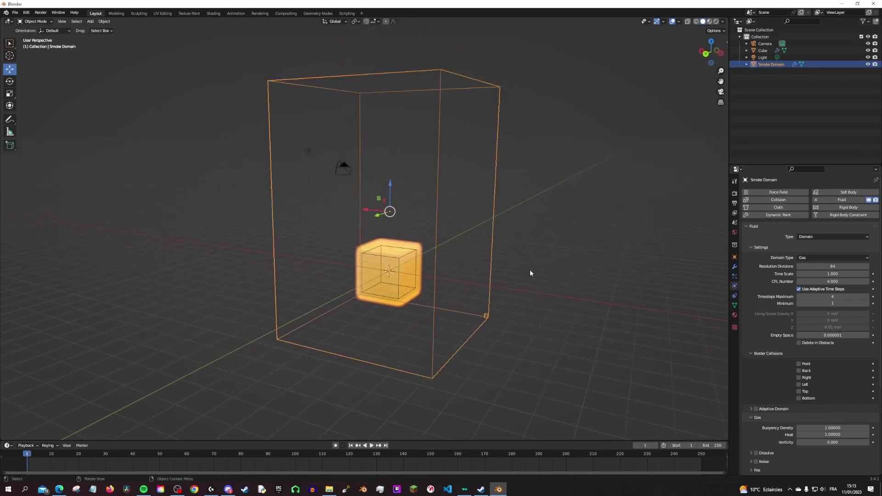
{"action": "scroll", "coordinate": [840, 273], "scroll_direction": "down", "scroll_amount": 6}
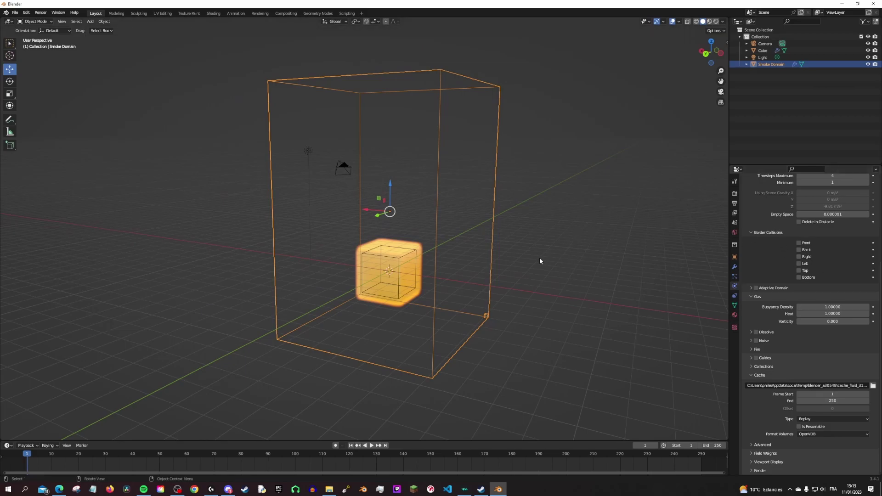
{"action": "mouse_move", "coordinate": [540, 258]}
{"action": "middle_mouse_down"}
{"action": "mouse_move", "coordinate": [476, 254]}
{"action": "mouse_move", "coordinate": [592, 273]}
{"action": "mouse_move", "coordinate": [640, 316]}
{"action": "middle_mouse_up"}
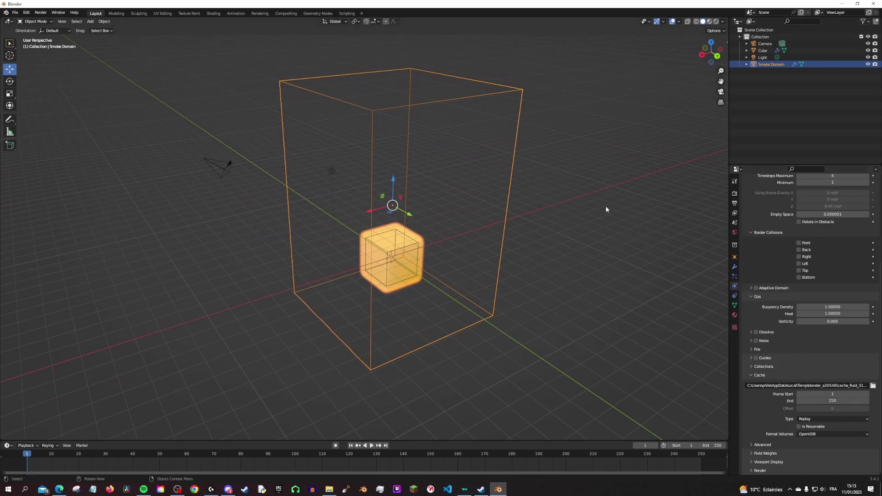
- Set the cache type to All, test playback briefly, and return to frame 0
{"action": "left_click", "coordinate": [807, 419]}
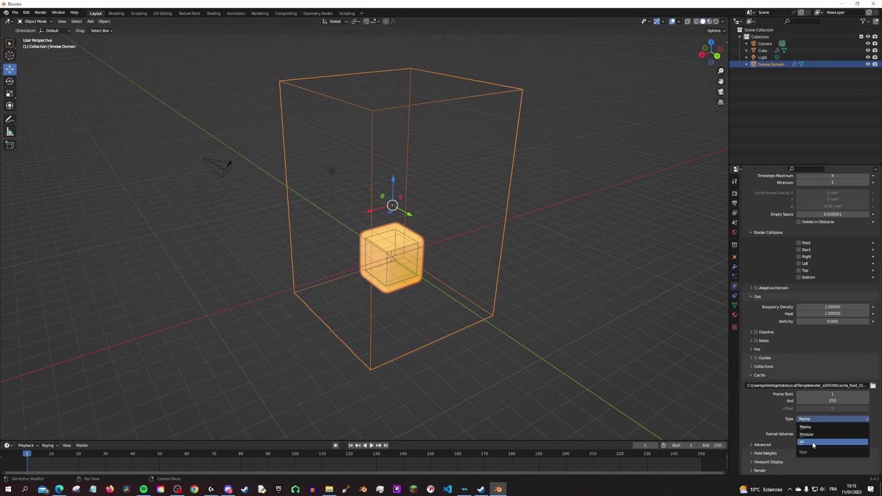
{"action": "left_click", "coordinate": [811, 442]}
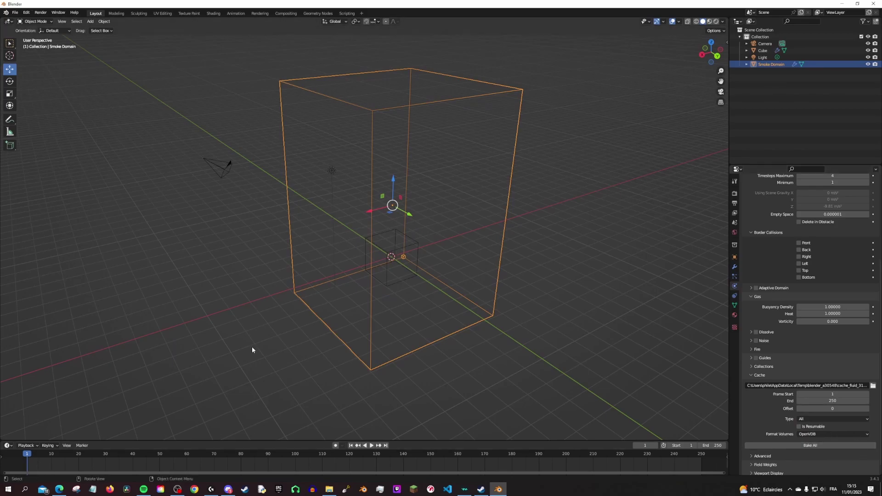
{"action": "key", "text": "space"}
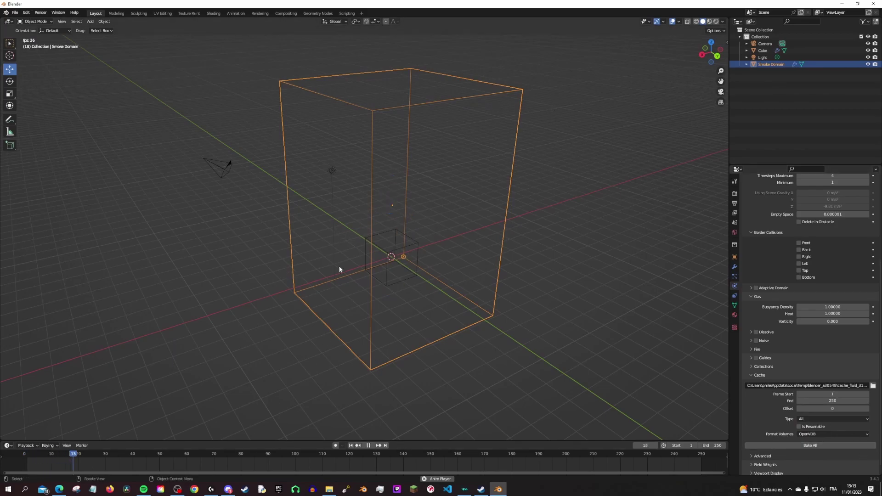
{"action": "left_click", "coordinate": [390, 452]}
{"action": "key", "text": "space"}
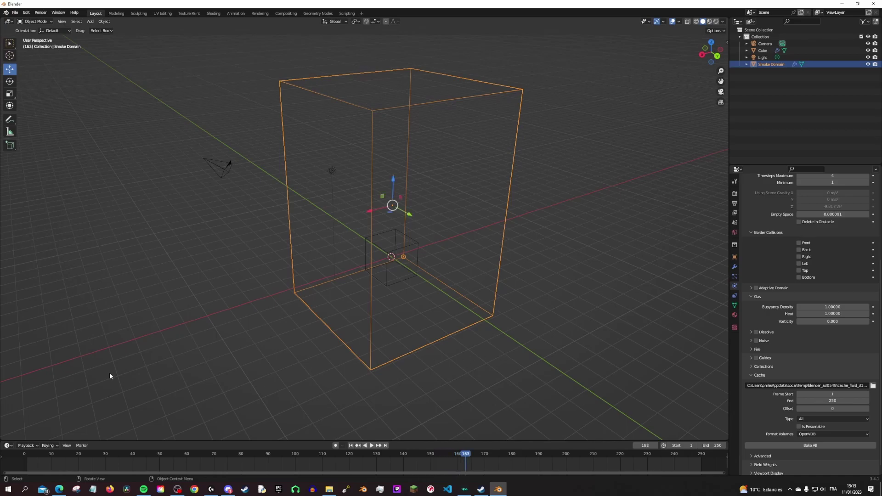
{"action": "left_click", "coordinate": [24, 454]}
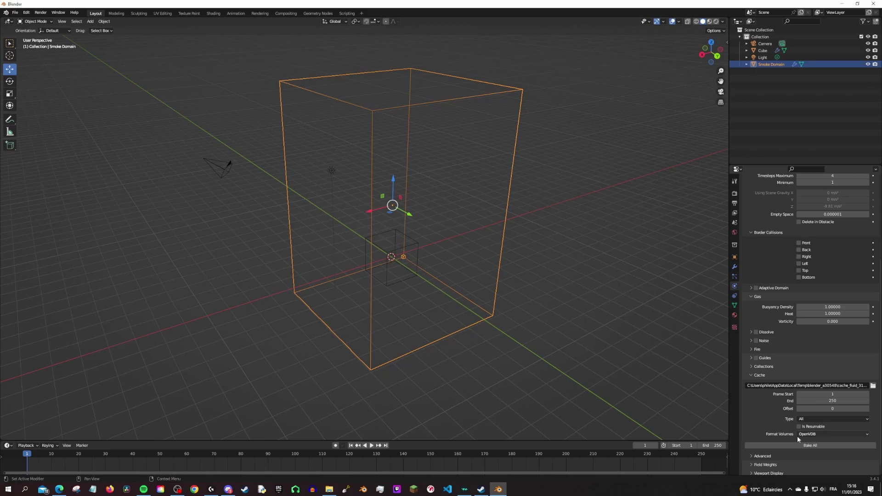
- Run Bake All on the Smoke Domain cache and wait for it to finish
{"action": "left_click", "coordinate": [797, 446]}
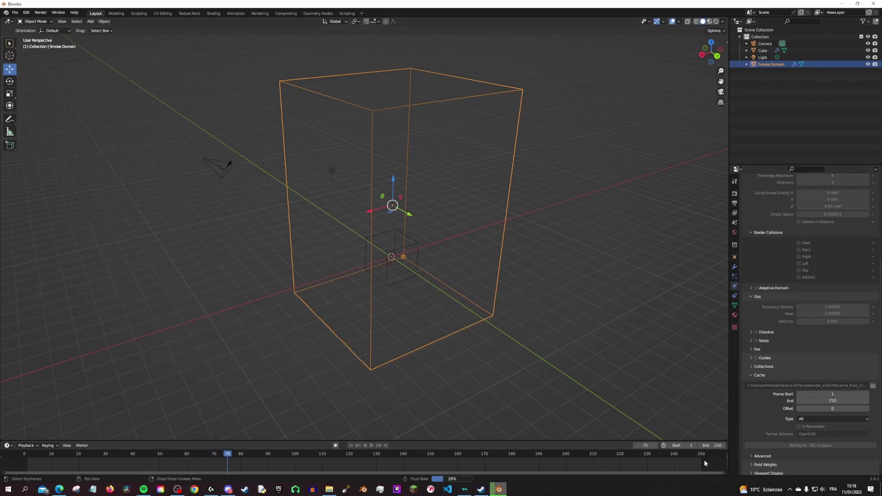
{"action": "mouse_move", "coordinate": [222, 391]}
{"action": "middle_mouse_down"}
{"action": "mouse_move", "coordinate": [276, 364]}
{"action": "mouse_move", "coordinate": [597, 368]}
{"action": "middle_mouse_up"}
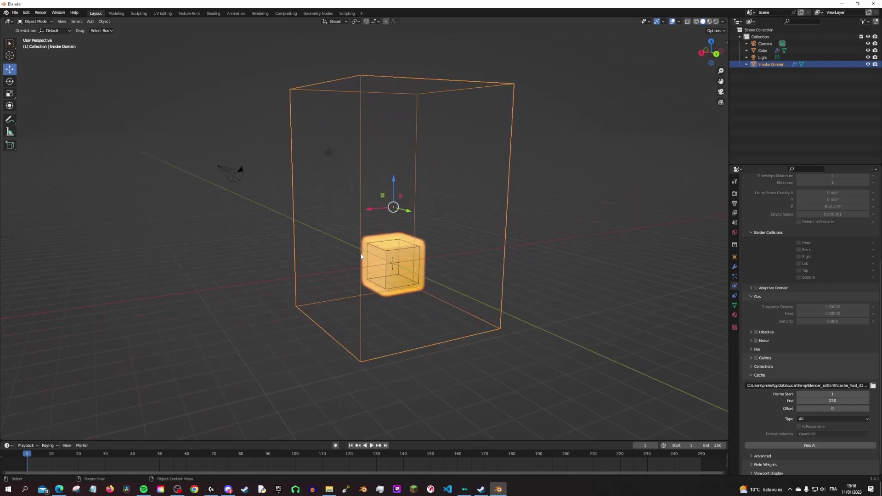
- Review the baked fire and smoke playback to frame 210, then save as tutofire.blend
{"action": "middle_click_drag", "start_coordinate": [361, 255], "coordinate": [406, 257]}
{"action": "mouse_move", "coordinate": [352, 244]}
{"action": "middle_mouse_down"}
{"action": "mouse_move", "coordinate": [384, 230]}
{"action": "mouse_move", "coordinate": [332, 282]}
{"action": "middle_mouse_up"}
{"action": "key", "text": "space"}
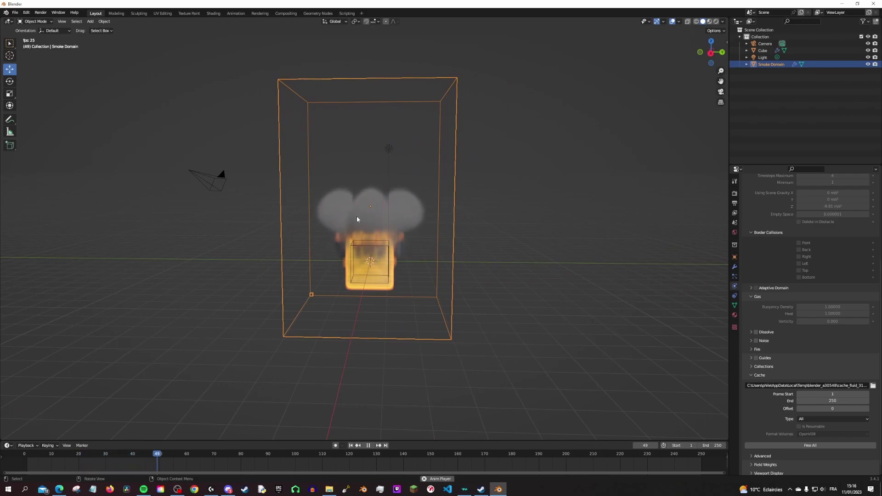
{"action": "middle_click_drag", "start_coordinate": [356, 216], "coordinate": [467, 346]}
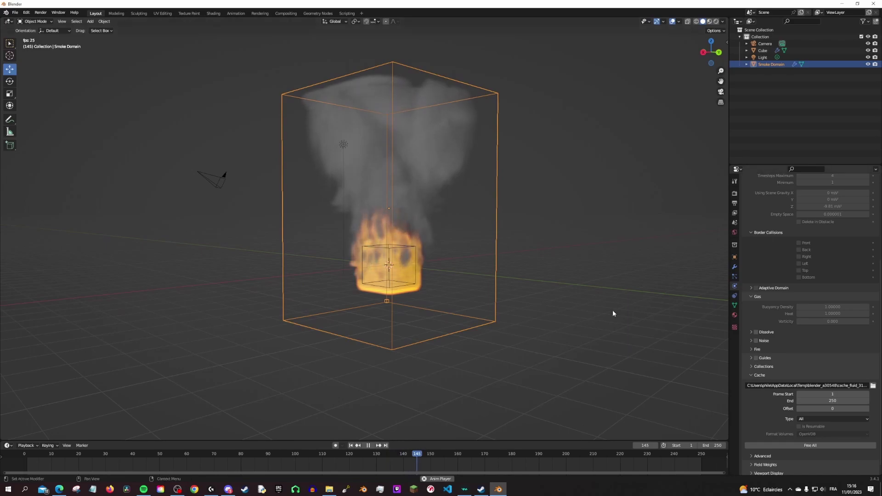
{"action": "middle_click_drag", "start_coordinate": [495, 271], "coordinate": [467, 272]}
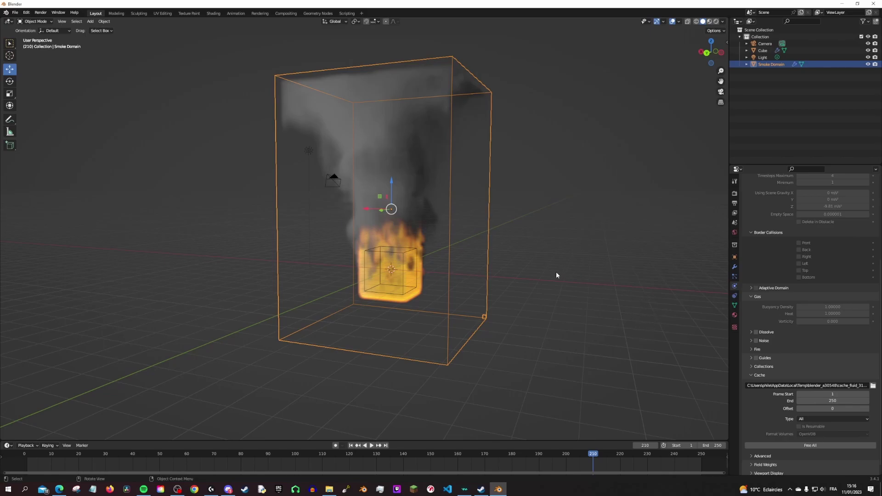
{"action": "middle_click_drag", "start_coordinate": [486, 296], "coordinate": [485, 171]}
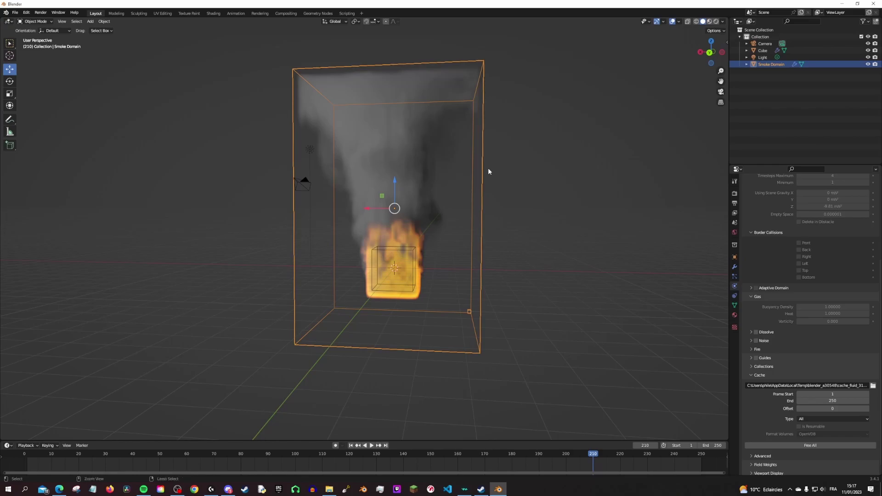
{"action": "key", "text": "ctrl+s"}
- Save the file as tutofire and jump back to the start of the animation
{"action": "type", "text": "tutofire"}
{"action": "key", "text": "Return"}
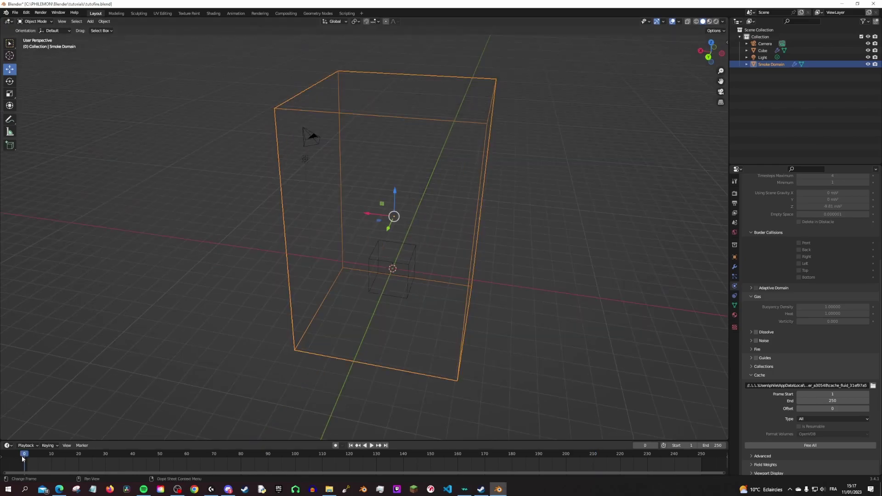
{"action": "mouse_move", "coordinate": [333, 347]}
{"action": "middle_mouse_down"}
{"action": "mouse_move", "coordinate": [357, 291]}
{"action": "mouse_move", "coordinate": [297, 283]}
{"action": "mouse_move", "coordinate": [323, 280]}
{"action": "mouse_move", "coordinate": [382, 318]}
{"action": "middle_mouse_up"}
{"action": "key", "text": "shift+Left"}
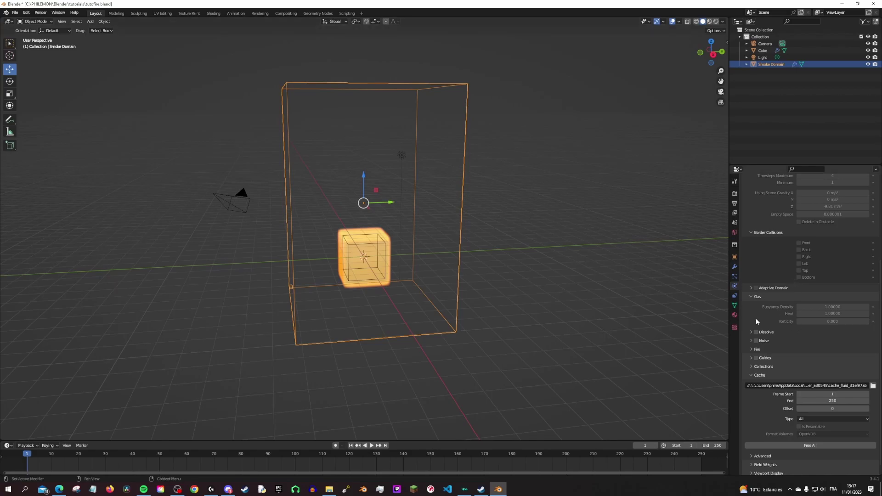
- Free all cached fluid data, play to confirm it's cleared, then stop and deselect the domain
{"action": "scroll", "coordinate": [818, 290], "scroll_direction": "up", "scroll_amount": 5}
{"action": "scroll", "coordinate": [819, 290], "scroll_direction": "up", "scroll_amount": 3}
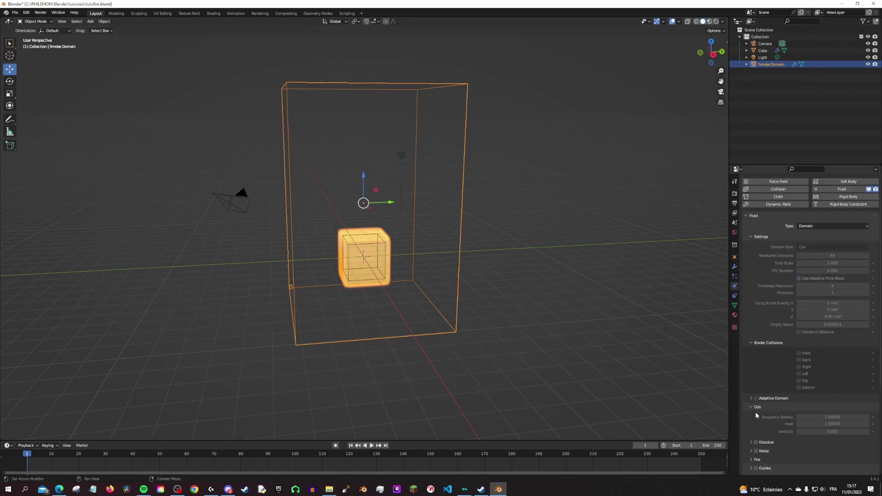
{"action": "scroll", "coordinate": [793, 314], "scroll_direction": "down", "scroll_amount": 8}
{"action": "left_click", "coordinate": [802, 434]}
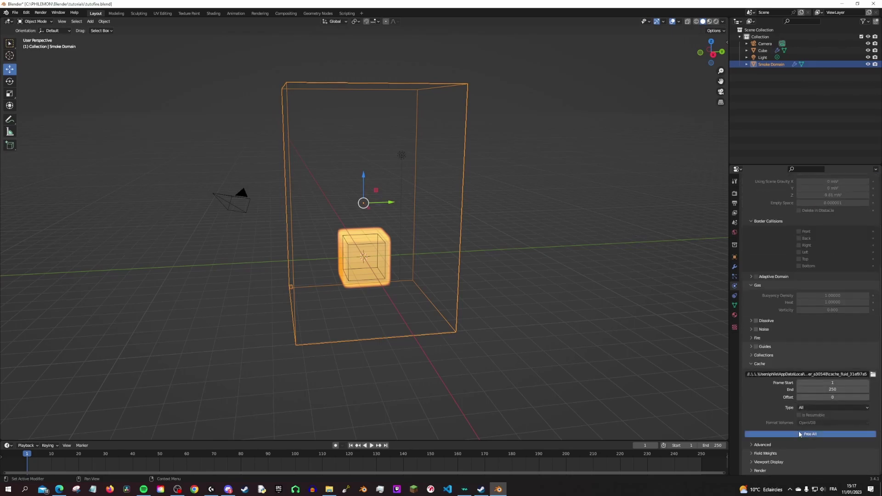
{"action": "key", "text": "space"}
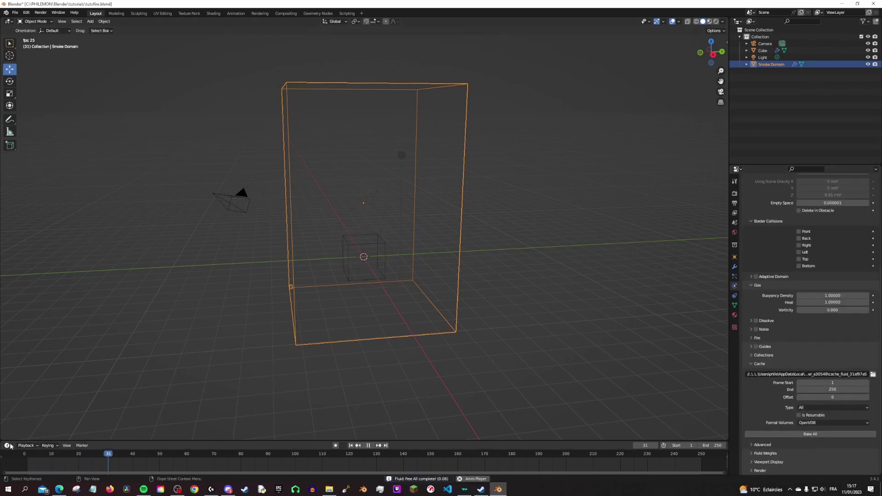
{"action": "key", "text": "alt+a"}
{"action": "key", "text": "Escape"}
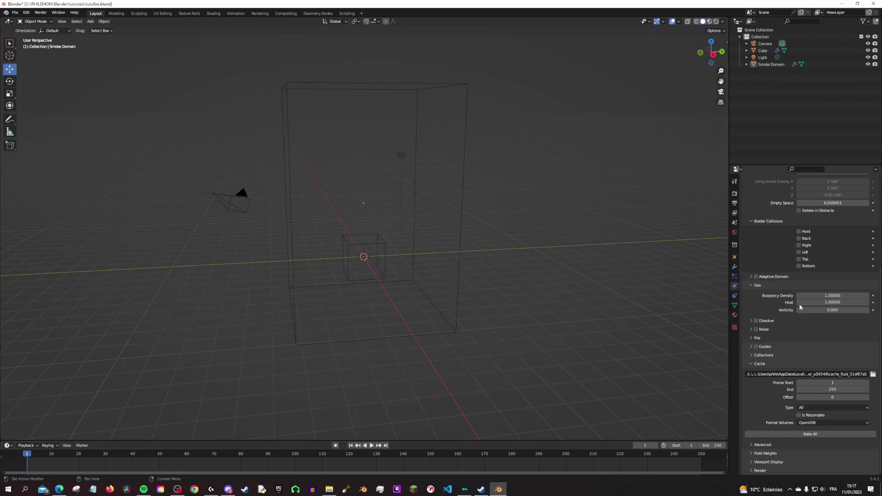
{"action": "scroll", "coordinate": [807, 345], "scroll_direction": "up", "scroll_amount": 5}
{"action": "scroll", "coordinate": [773, 321], "scroll_direction": "down", "scroll_amount": 4}
- Turn on smoke Dissolve for the domain and set its dissolve time to 25
{"action": "left_click", "coordinate": [748, 321]}
{"action": "left_click", "coordinate": [756, 320]}
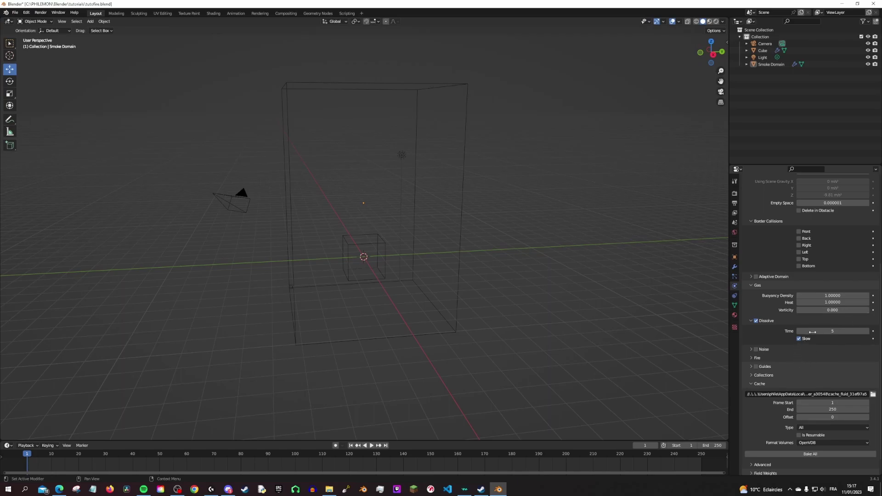
{"action": "middle_click_drag", "start_coordinate": [365, 216], "coordinate": [351, 213]}
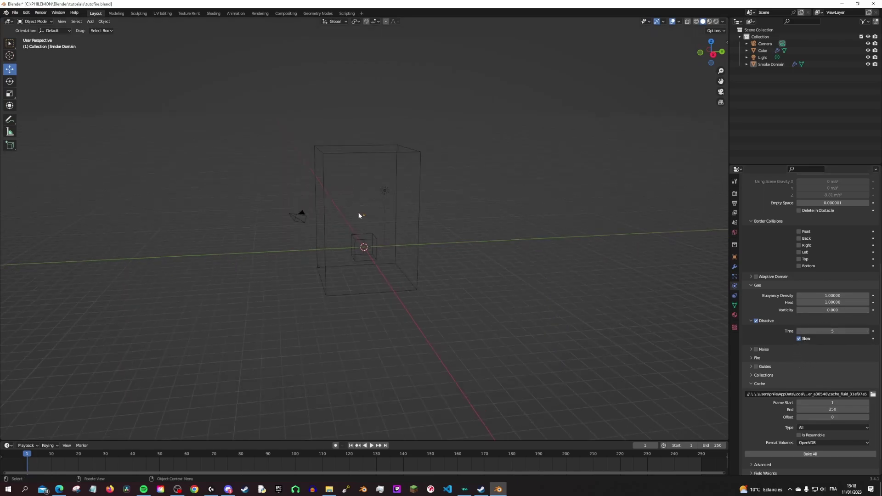
{"action": "scroll", "coordinate": [351, 214], "scroll_direction": "up", "scroll_amount": 4}
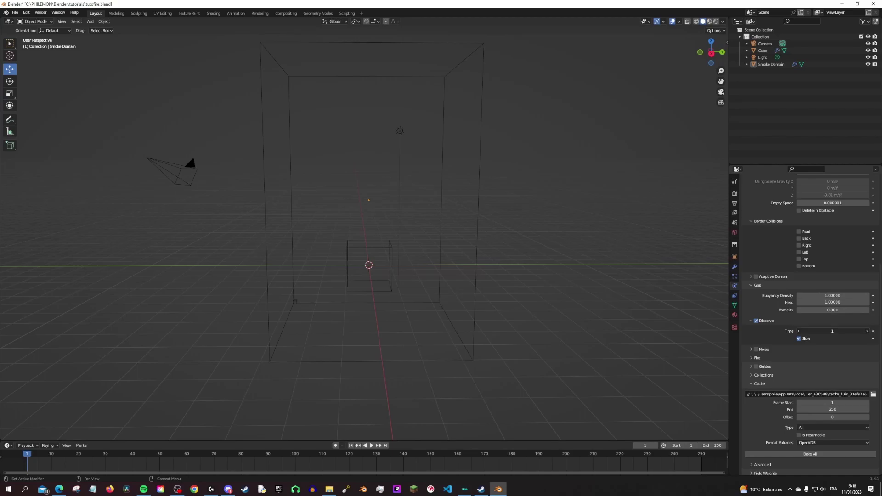
{"action": "left_click_drag", "start_coordinate": [833, 330], "coordinate": [860, 331]}
{"action": "key", "text": "Escape"}
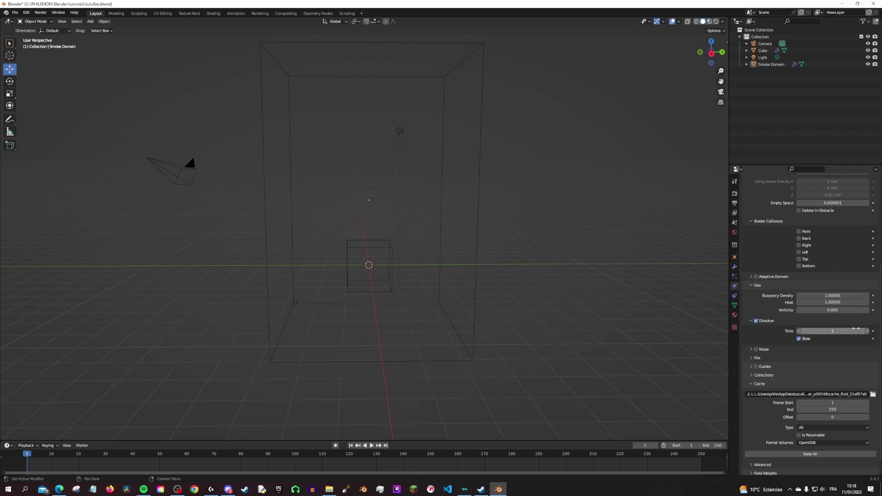
{"action": "left_click", "coordinate": [810, 331]}
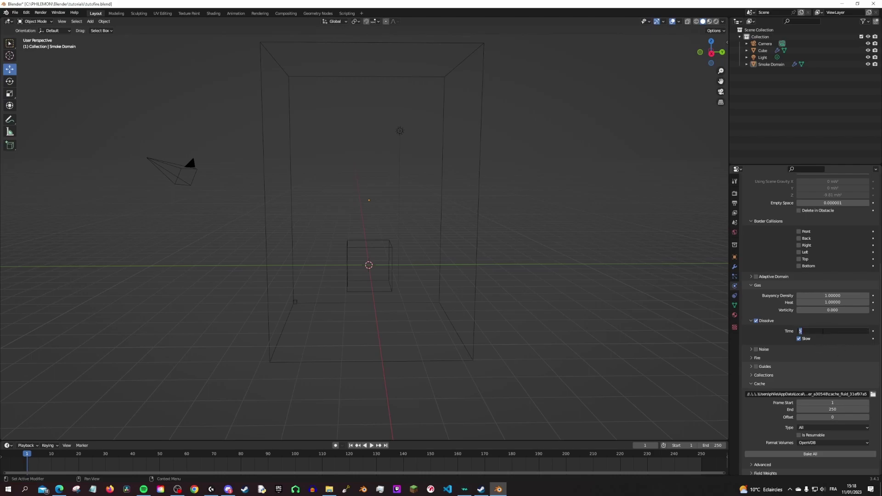
{"action": "type", "text": "5"}
{"action": "key", "text": "Return"}
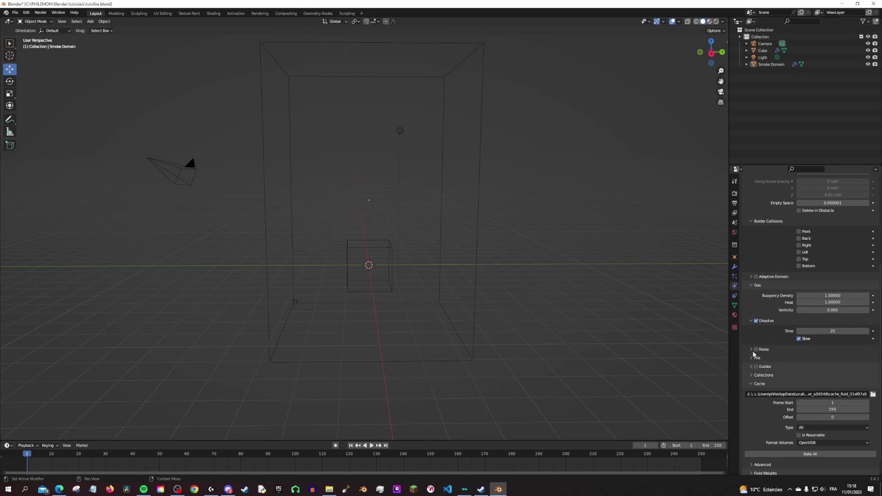
{"action": "left_click", "coordinate": [751, 350]}
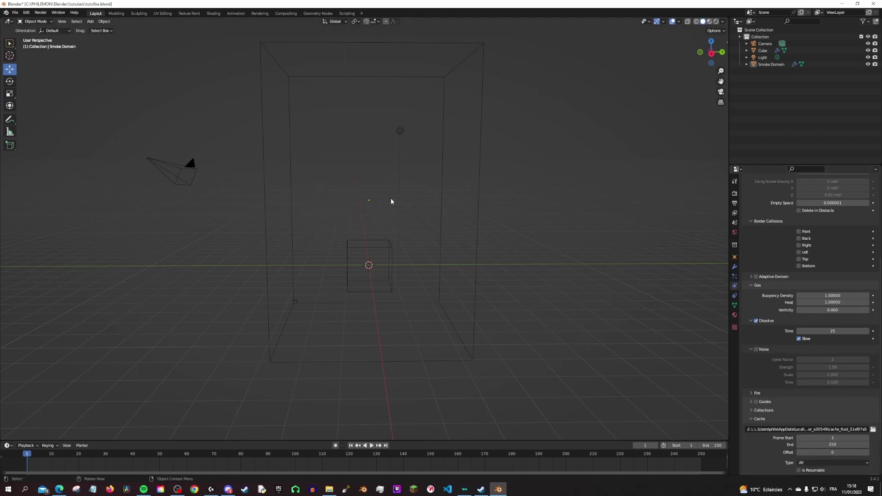
- Enable Noise on the Smoke Domain with upres factor 2, strength 1, scale 2, time 0.1
{"action": "mouse_move", "coordinate": [390, 202]}
{"action": "middle_mouse_down"}
{"action": "mouse_move", "coordinate": [406, 210]}
{"action": "mouse_move", "coordinate": [428, 189]}
{"action": "middle_mouse_up"}
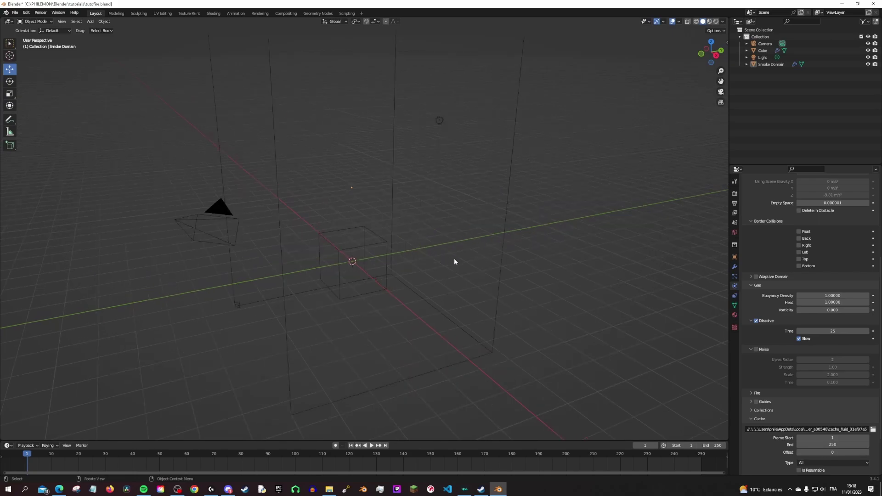
{"action": "middle_click_drag", "start_coordinate": [493, 243], "coordinate": [518, 242]}
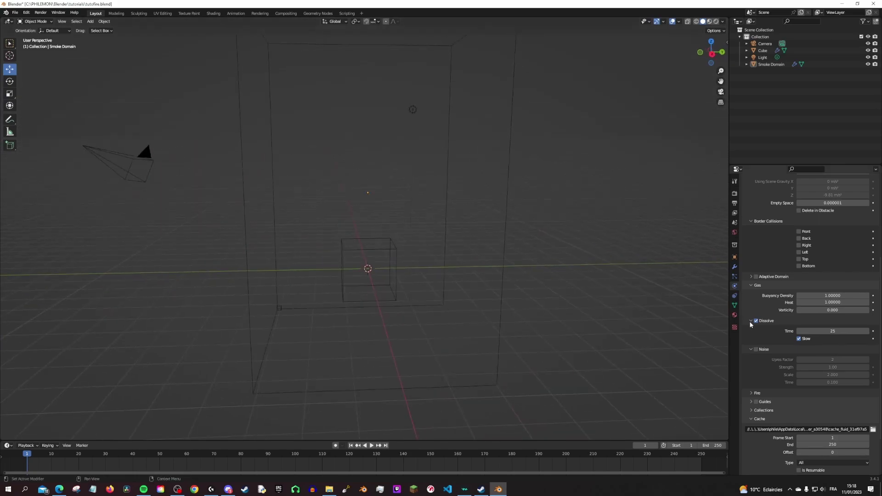
{"action": "left_click", "coordinate": [757, 349]}
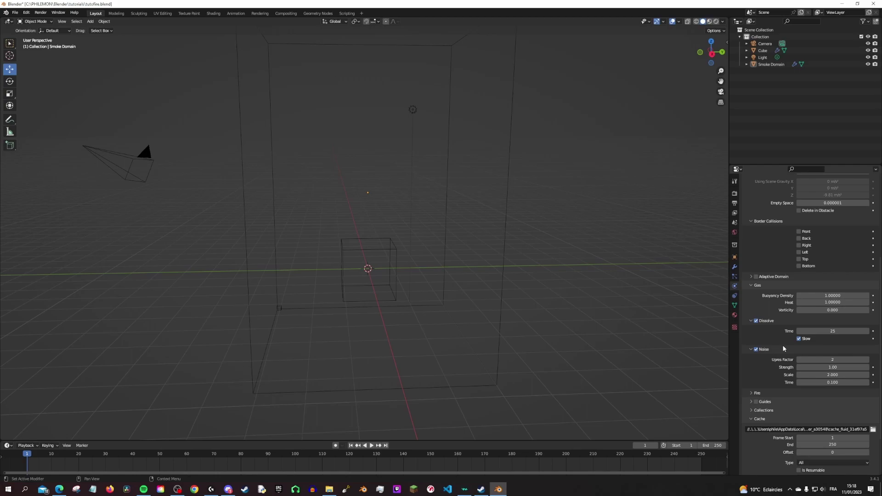
{"action": "scroll", "coordinate": [784, 348], "scroll_direction": "down", "scroll_amount": 1}
{"action": "scroll", "coordinate": [781, 339], "scroll_direction": "down", "scroll_amount": 1}
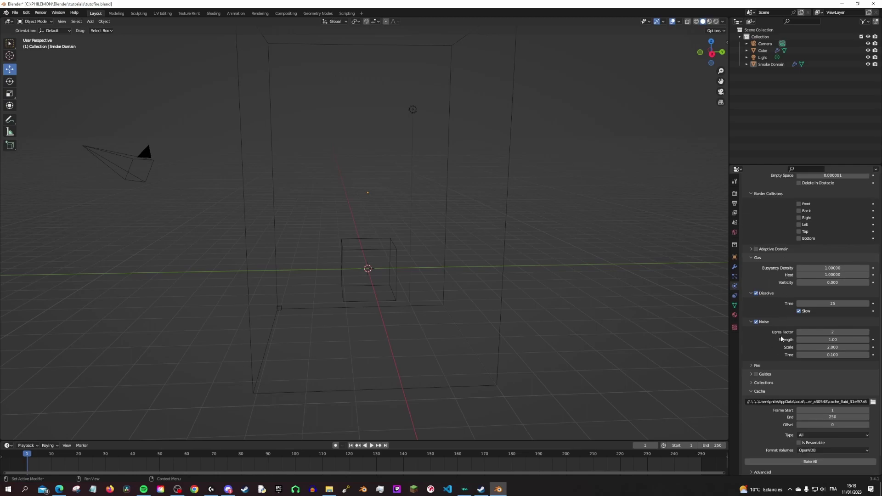
- Expand the Smoke Domain's Fire settings and locate the Reaction Speed field
{"action": "left_click", "coordinate": [762, 365]}
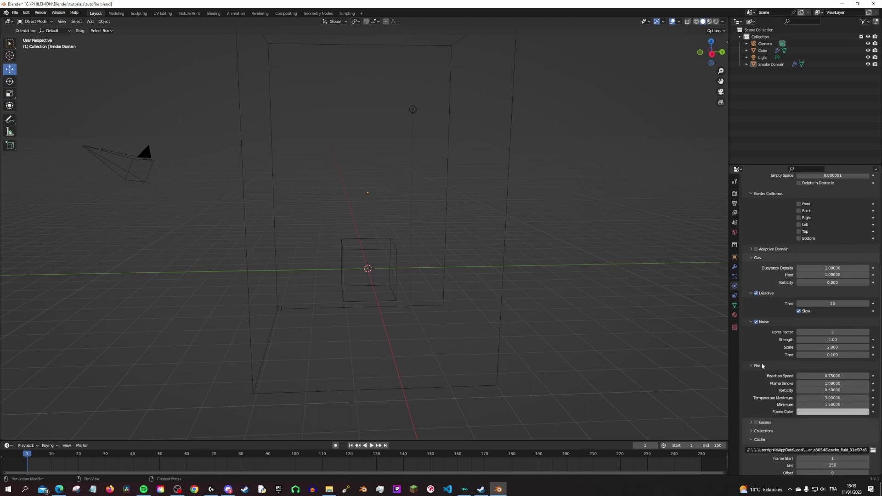
{"action": "scroll", "coordinate": [772, 337], "scroll_direction": "down", "scroll_amount": 1}
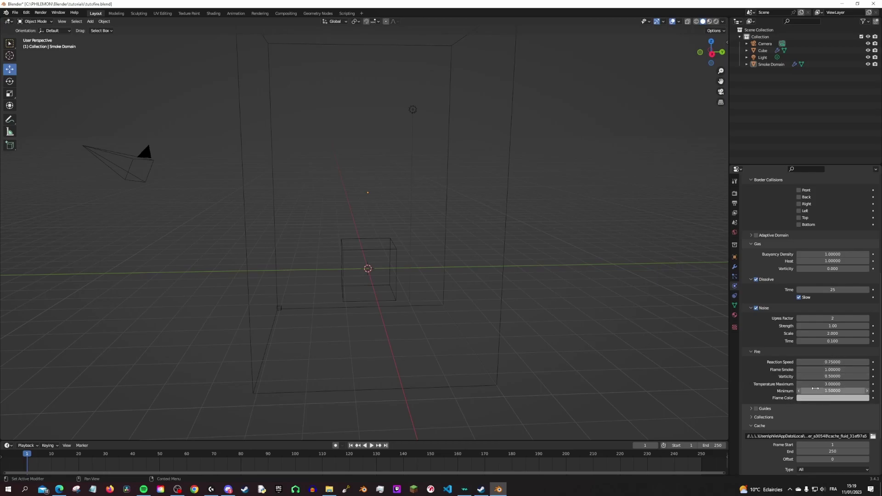
{"action": "mouse_move", "coordinate": [832, 398]}
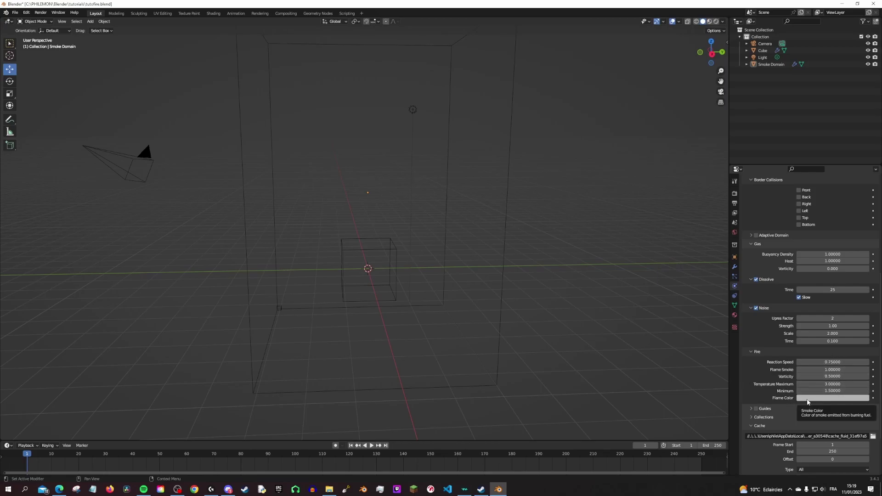
{"action": "scroll", "coordinate": [845, 379], "scroll_direction": "up", "scroll_amount": 5}
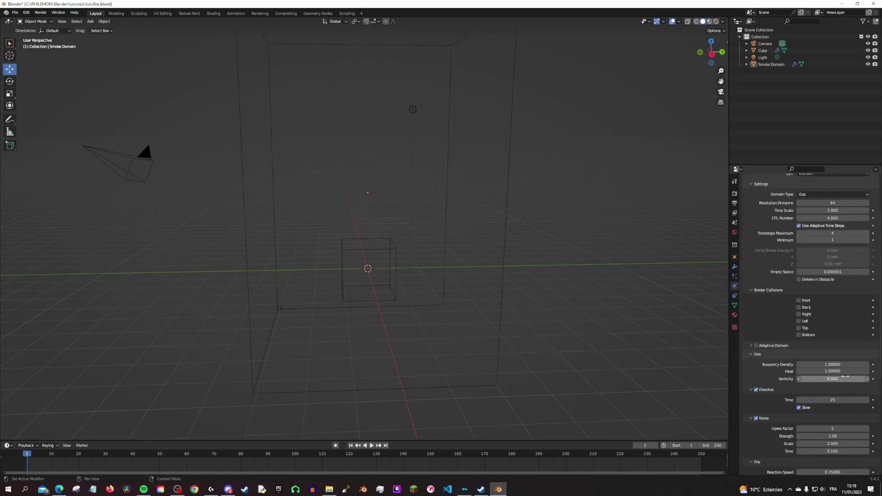
{"action": "scroll", "coordinate": [805, 354], "scroll_direction": "down", "scroll_amount": 2}
{"action": "scroll", "coordinate": [805, 355], "scroll_direction": "up", "scroll_amount": 2}
{"action": "scroll", "coordinate": [787, 333], "scroll_direction": "up", "scroll_amount": 3}
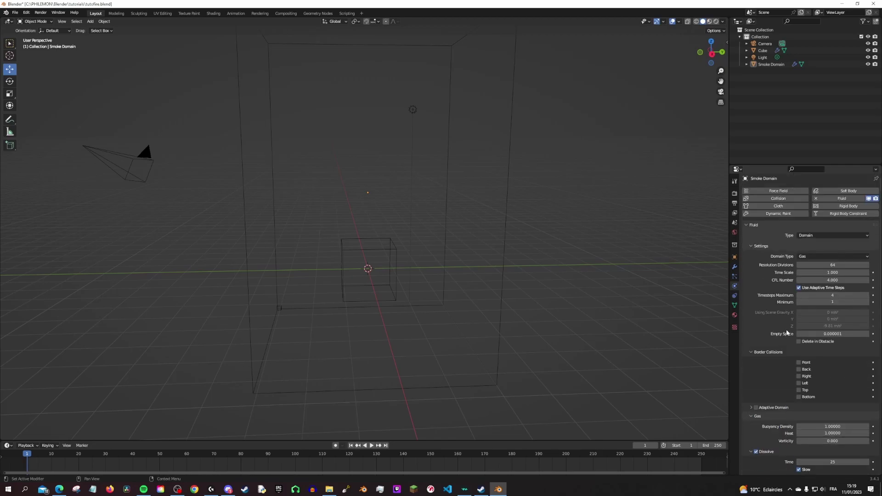
{"action": "scroll", "coordinate": [790, 321], "scroll_direction": "up", "scroll_amount": 1}
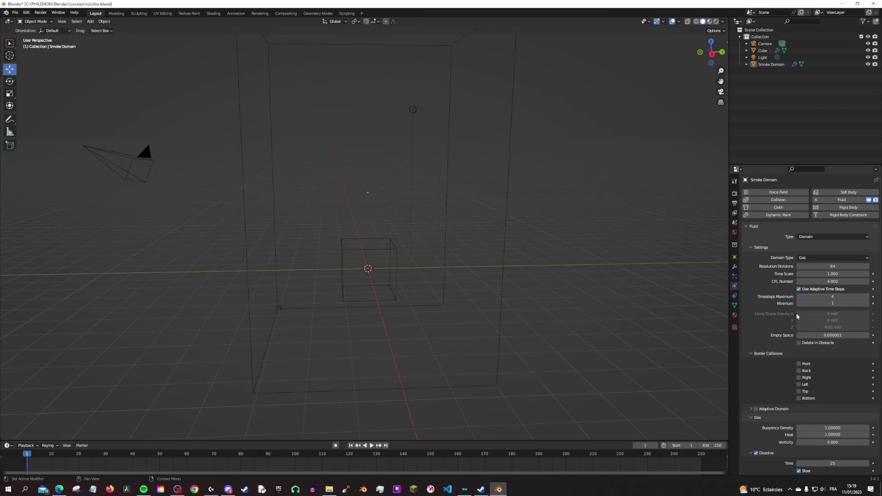
{"action": "scroll", "coordinate": [797, 316], "scroll_direction": "down", "scroll_amount": 3}
{"action": "scroll", "coordinate": [797, 316], "scroll_direction": "down", "scroll_amount": 4}
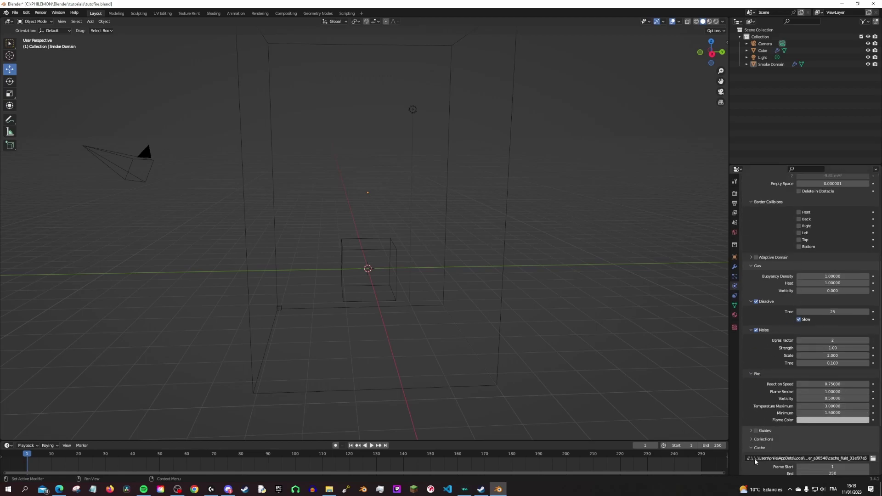
- Change the fire Reaction Speed from 0.75 to 0.25
{"action": "double_click", "coordinate": [813, 384]}
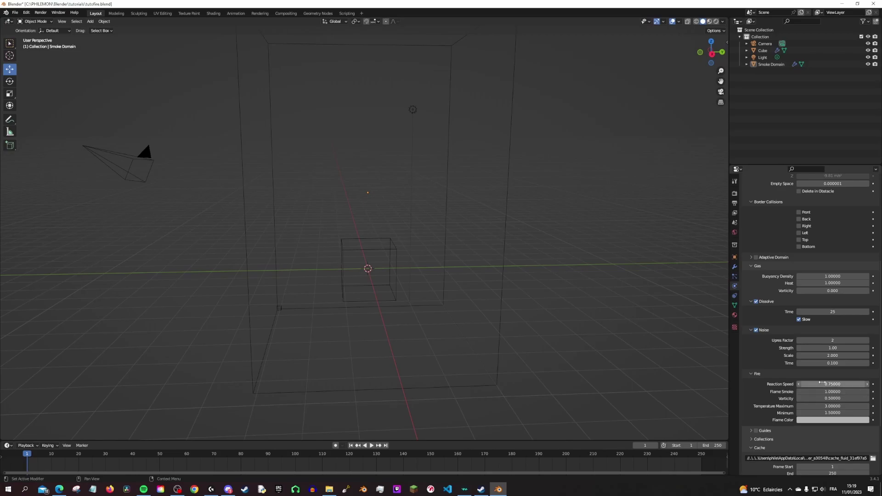
{"action": "type", "text": "2"}
{"action": "key", "text": "Return"}
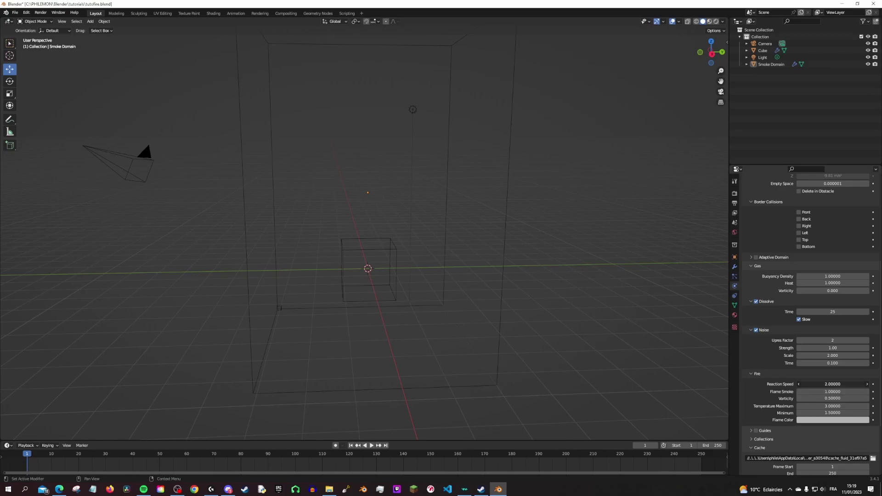
{"action": "key", "text": "ctrl+z"}
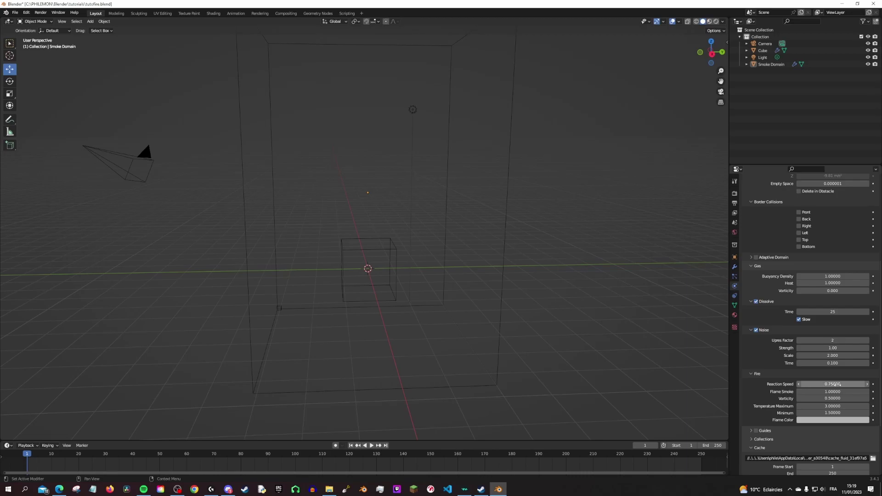
{"action": "double_click", "coordinate": [835, 384]}
{"action": "type", "text": "0.25"}
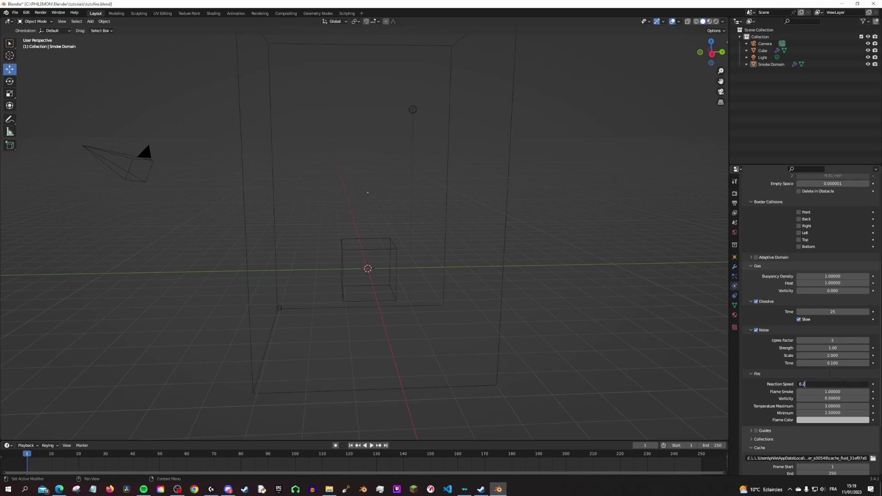
{"action": "key", "text": "Return"}
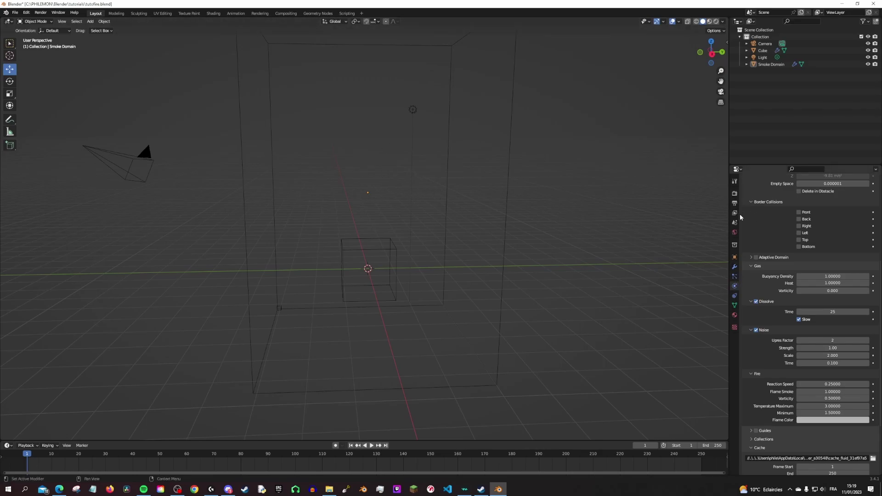
- Leave the Smoke Domain without a Subdivision Surface modifier
{"action": "left_click", "coordinate": [734, 266]}
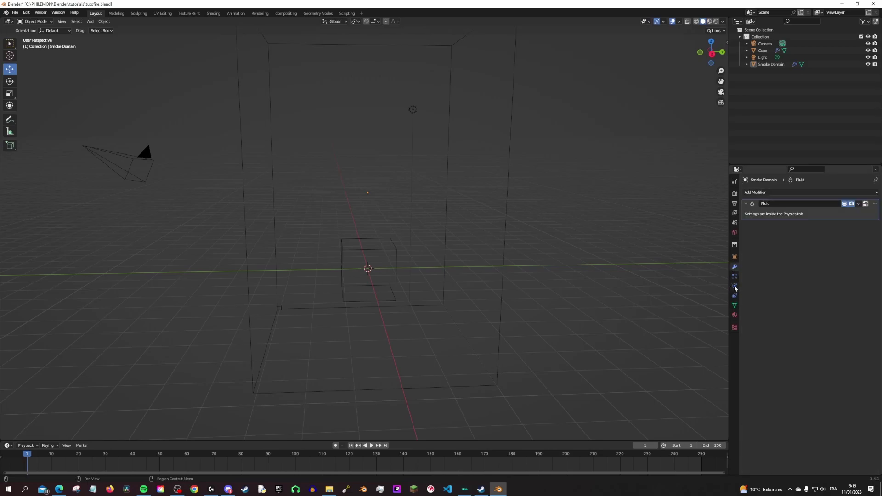
{"action": "left_click", "coordinate": [754, 193]}
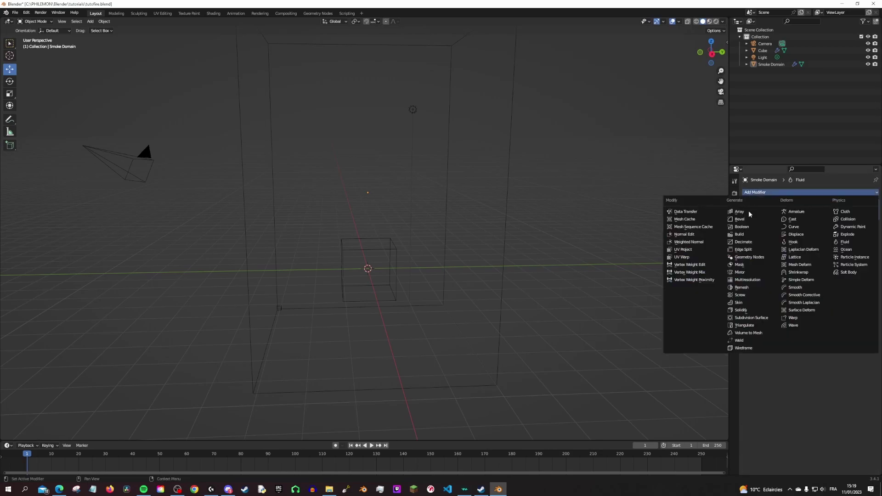
{"action": "left_click", "coordinate": [743, 318]}
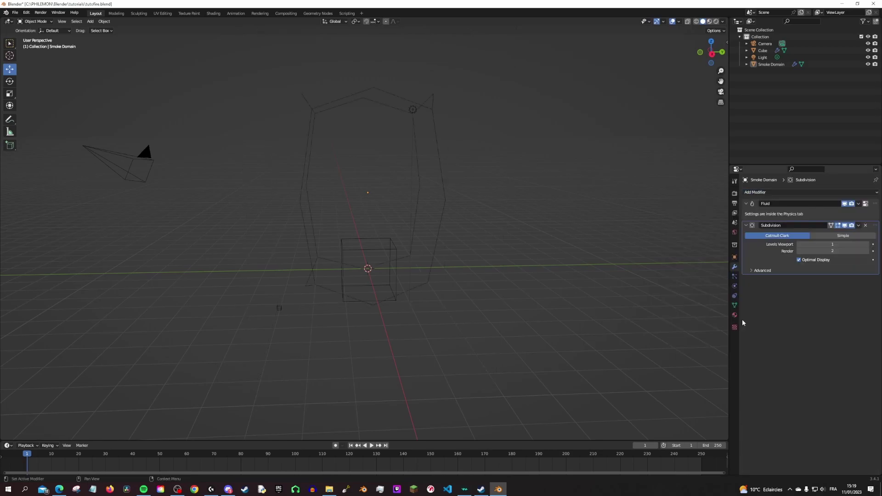
{"action": "left_click", "coordinate": [866, 227]}
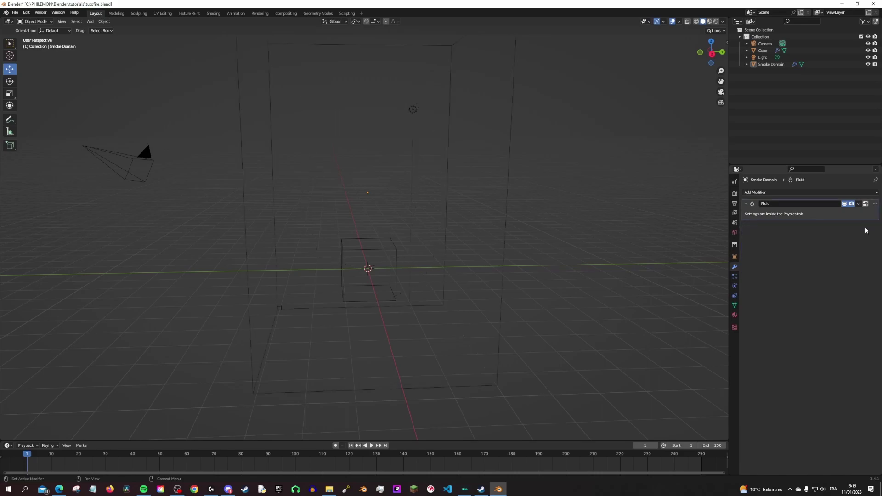
- Give the emitter cube a level-2 Subdivision Surface placed before its Fluid modifier
{"action": "left_click", "coordinate": [373, 254]}
{"action": "left_click", "coordinate": [751, 192]}
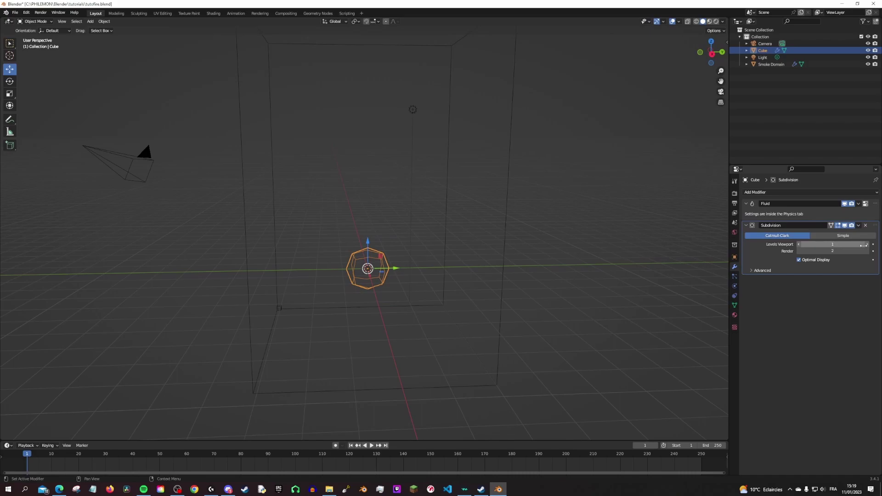
{"action": "left_click", "coordinate": [866, 244]}
{"action": "left_click_drag", "start_coordinate": [875, 225], "coordinate": [875, 202]}
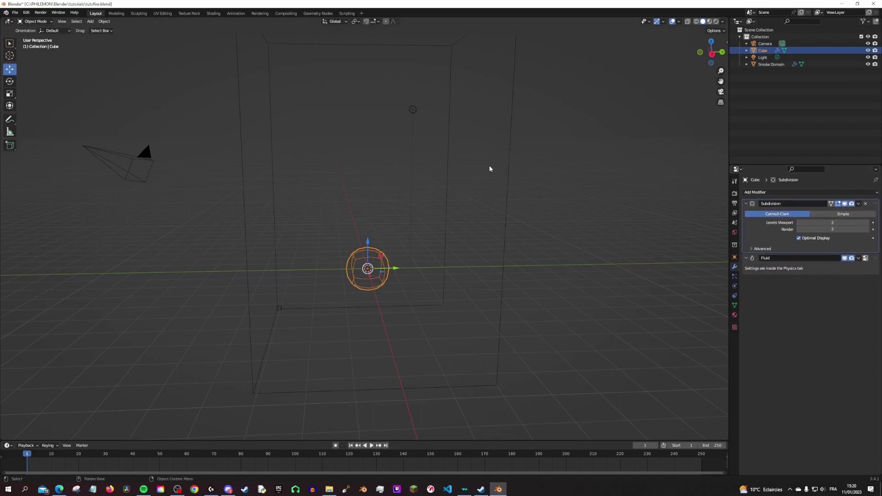
{"action": "left_click", "coordinate": [511, 172]}
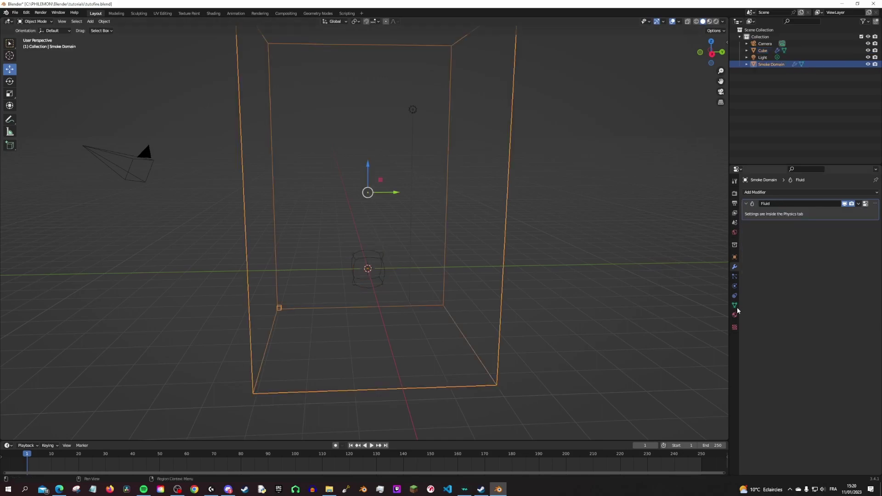
{"action": "left_click", "coordinate": [735, 286]}
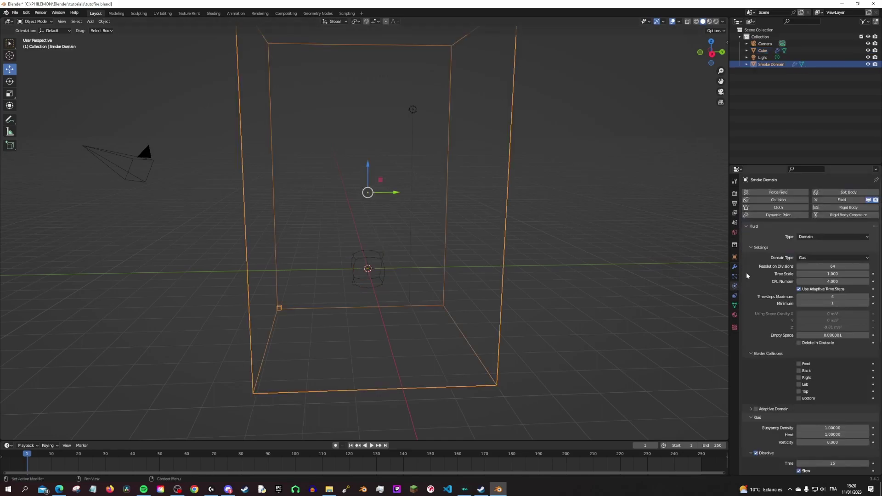
- Rebake the Smoke Domain's whole simulation with Bake All in the Cache panel
{"action": "scroll", "coordinate": [831, 247], "scroll_direction": "down", "scroll_amount": 3}
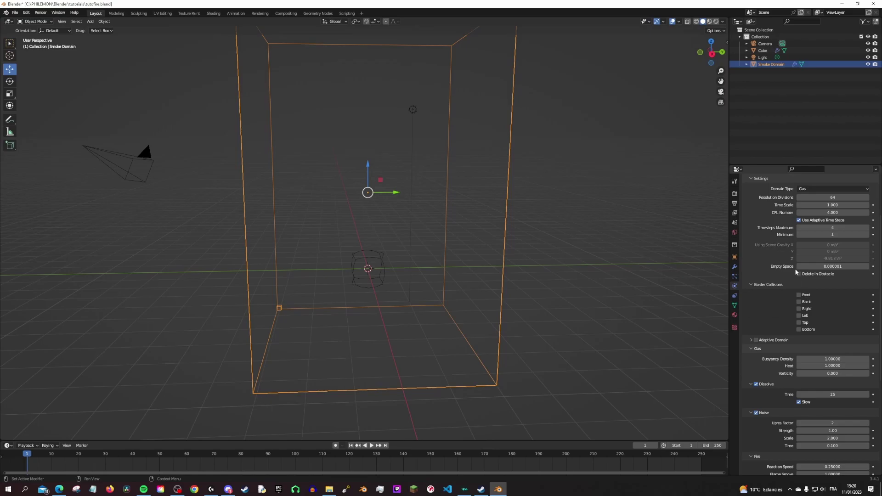
{"action": "scroll", "coordinate": [784, 264], "scroll_direction": "down", "scroll_amount": 4}
{"action": "scroll", "coordinate": [768, 313], "scroll_direction": "down", "scroll_amount": 4}
{"action": "scroll", "coordinate": [758, 308], "scroll_direction": "up", "scroll_amount": 4}
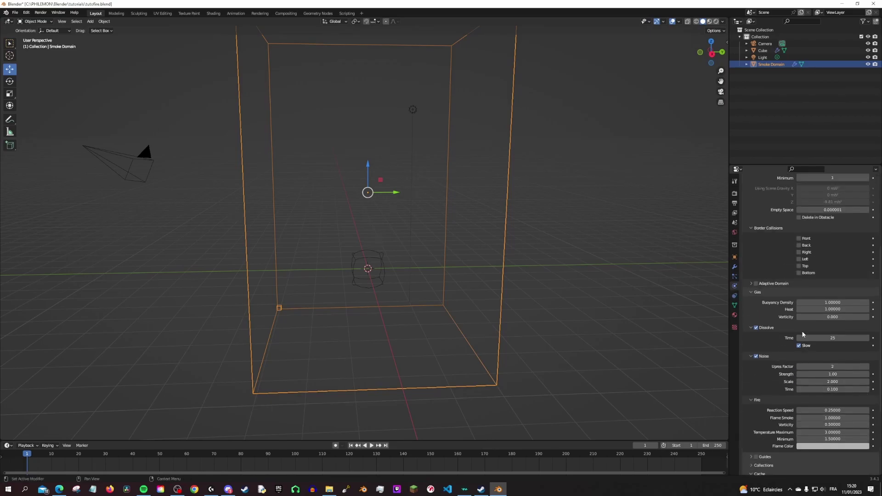
{"action": "scroll", "coordinate": [808, 329], "scroll_direction": "up", "scroll_amount": 4}
{"action": "scroll", "coordinate": [794, 289], "scroll_direction": "up", "scroll_amount": 4}
{"action": "scroll", "coordinate": [794, 288], "scroll_direction": "down", "scroll_amount": 5}
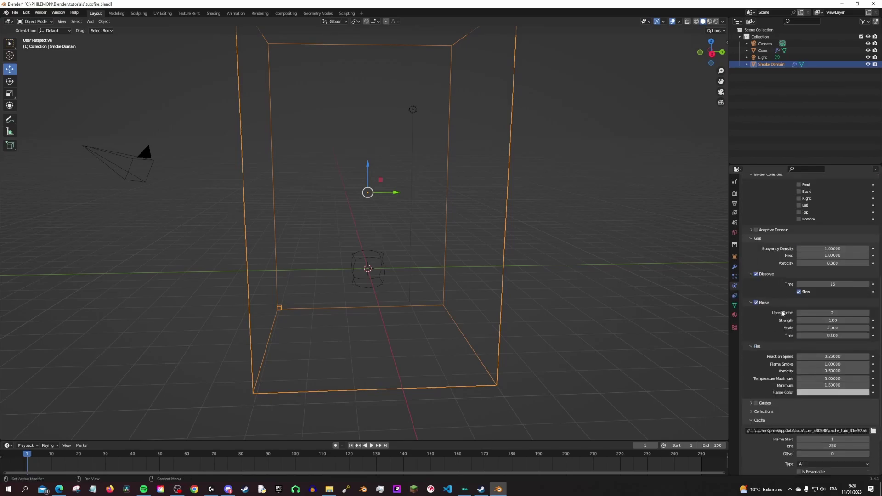
{"action": "scroll", "coordinate": [781, 312], "scroll_direction": "down", "scroll_amount": 5}
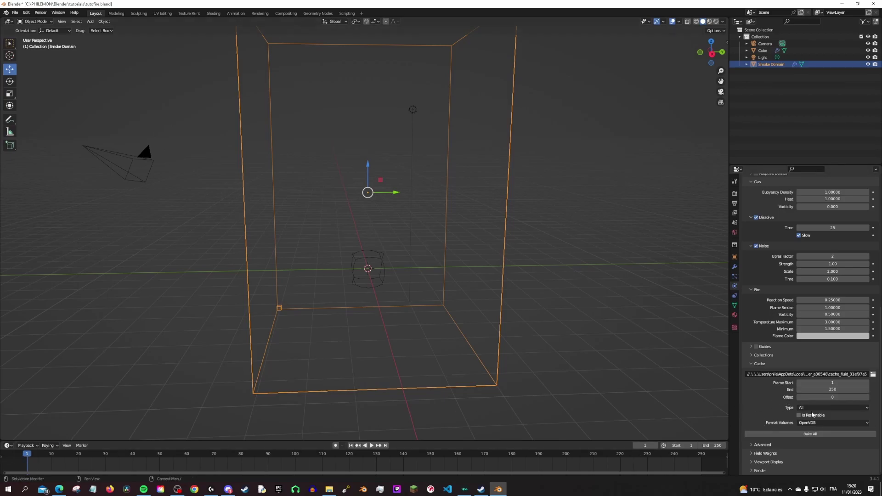
{"action": "left_click", "coordinate": [792, 434]}
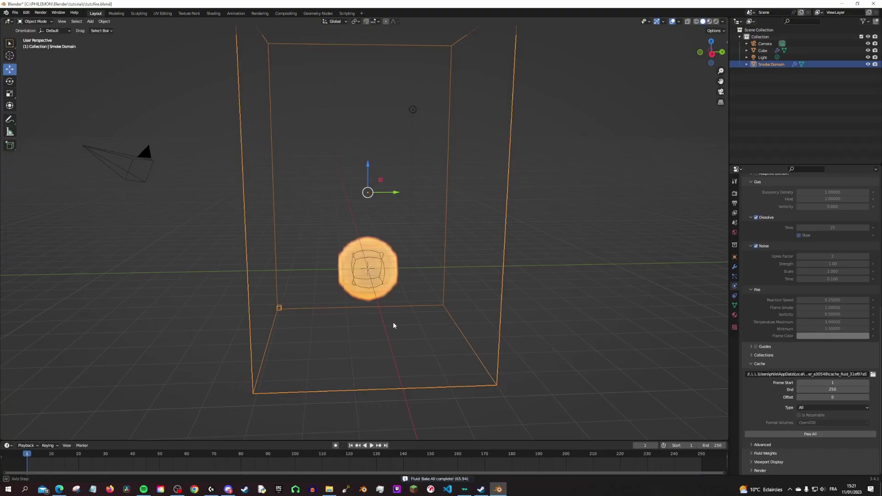
- Play the baked simulation, viewing the flames and smoke from several angles
{"action": "middle_click_drag", "start_coordinate": [393, 325], "coordinate": [459, 300]}
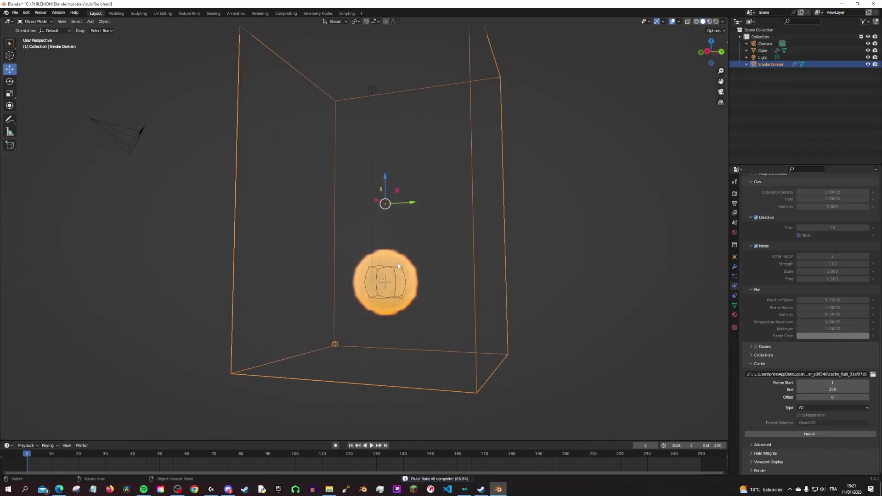
{"action": "key", "text": "space"}
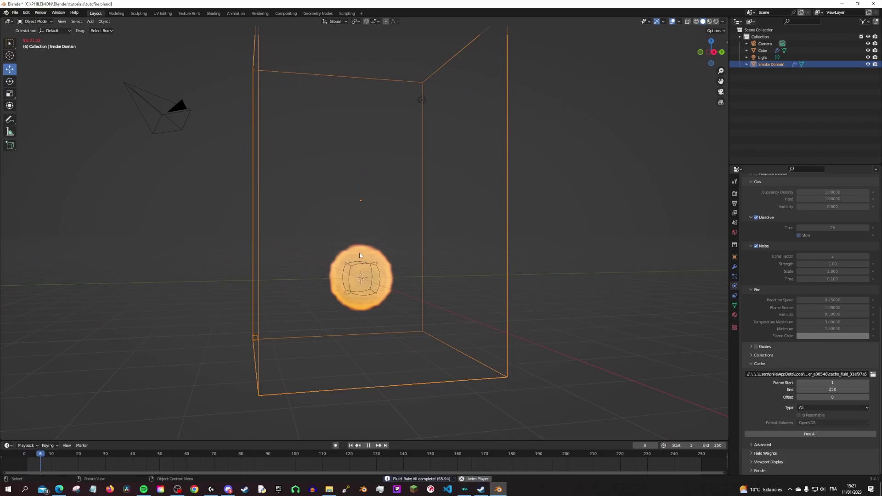
{"action": "scroll", "coordinate": [368, 255], "scroll_direction": "down", "scroll_amount": 4}
{"action": "middle_click_drag", "start_coordinate": [367, 256], "coordinate": [340, 258]}
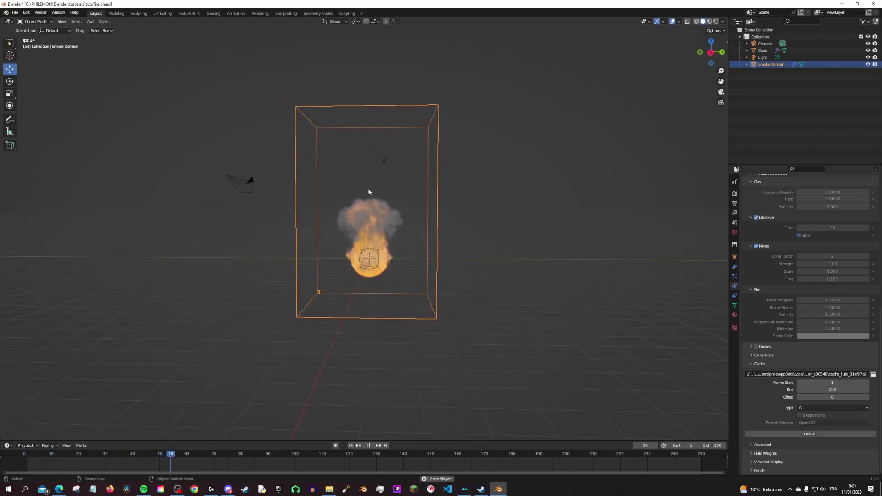
{"action": "scroll", "coordinate": [368, 189], "scroll_direction": "up", "scroll_amount": 2}
{"action": "mouse_move", "coordinate": [325, 204]}
{"action": "middle_mouse_down"}
{"action": "mouse_move", "coordinate": [334, 238]}
{"action": "mouse_move", "coordinate": [365, 168]}
{"action": "middle_mouse_up"}
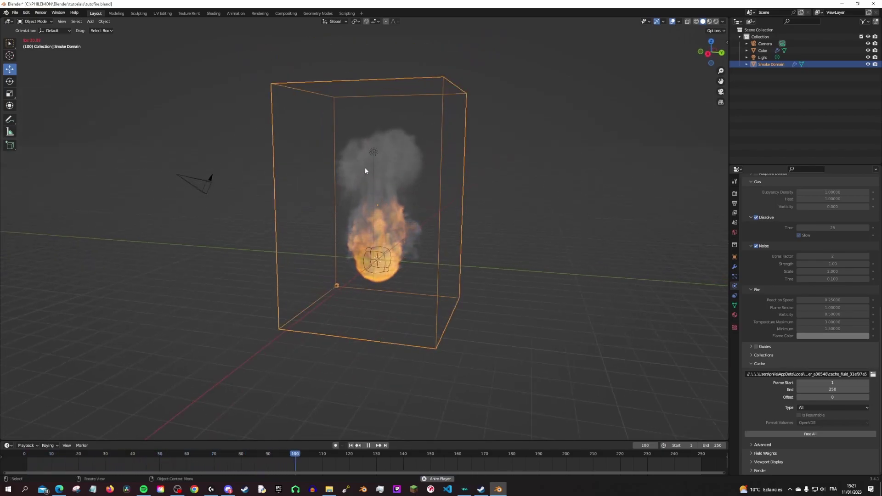
{"action": "key", "text": "space"}
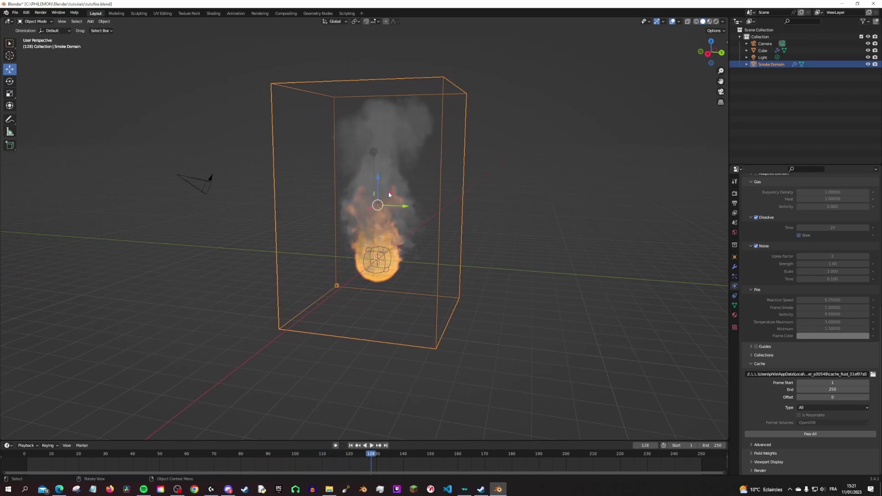
{"action": "middle_click_drag", "start_coordinate": [387, 192], "coordinate": [322, 210]}
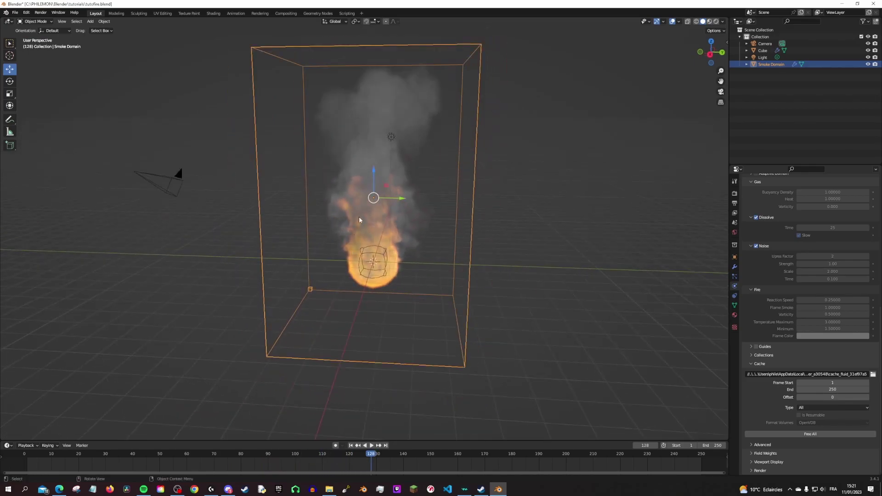
{"action": "key", "text": "space"}
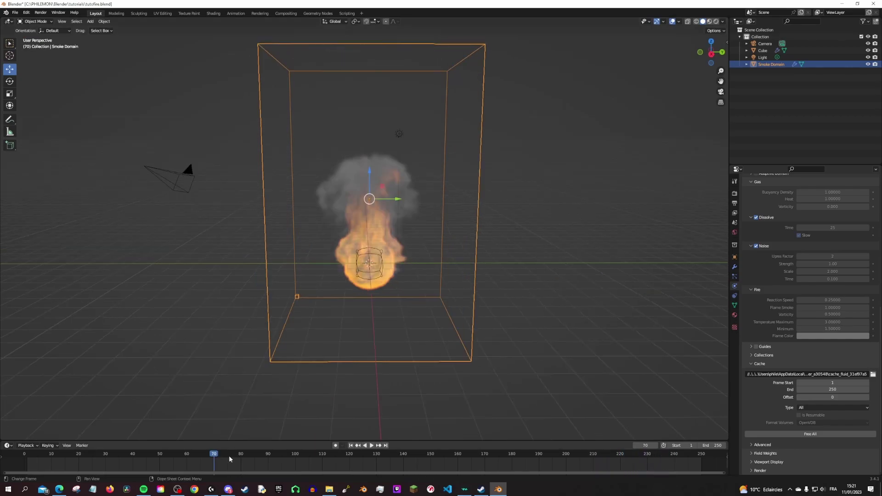
- Scrub to frame 196 and confirm the end frame stays at 250
{"action": "left_click_drag", "start_coordinate": [229, 459], "coordinate": [555, 459]}
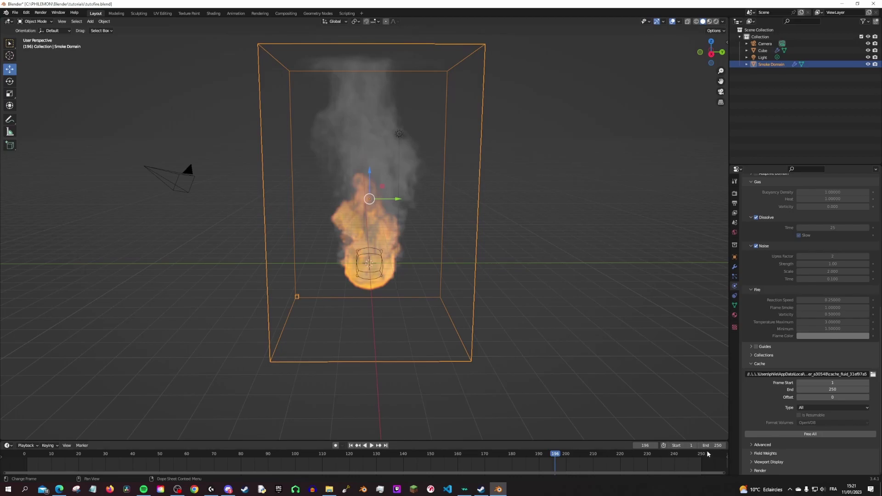
{"action": "left_click", "coordinate": [709, 445]}
{"action": "key", "text": "Return"}
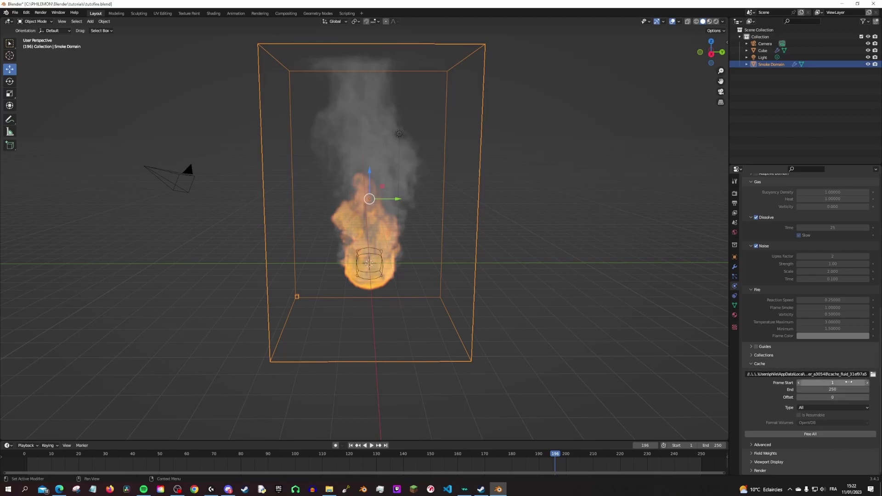
- Clear the baked fire and smoke from the domain
{"action": "key", "text": "ctrl+z"}
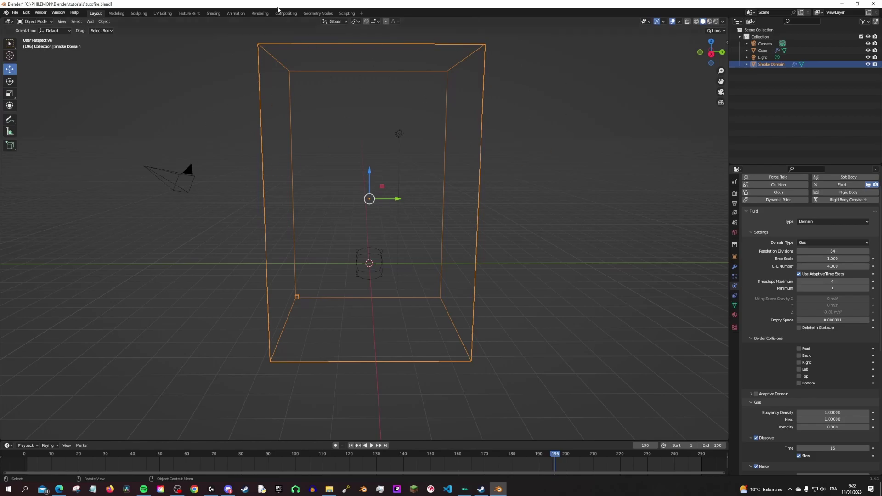
{"action": "scroll", "coordinate": [565, 234], "scroll_direction": "down", "scroll_amount": 4}
{"action": "scroll", "coordinate": [808, 321], "scroll_direction": "up", "scroll_amount": 1}
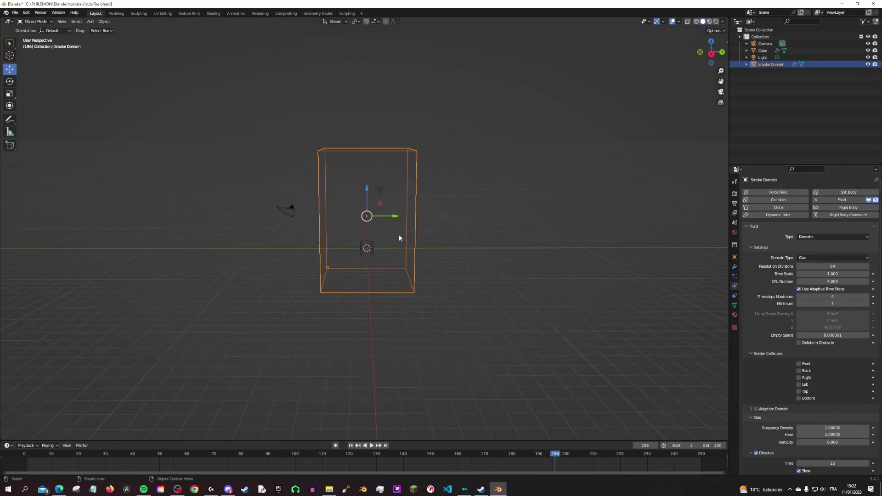
{"action": "scroll", "coordinate": [370, 222], "scroll_direction": "up", "scroll_amount": 3}
{"action": "scroll", "coordinate": [393, 241], "scroll_direction": "up", "scroll_amount": 2}
- Rewind the timeline to frame 1 while orbiting around the domain
{"action": "middle_click_drag", "start_coordinate": [393, 242], "coordinate": [365, 248]}
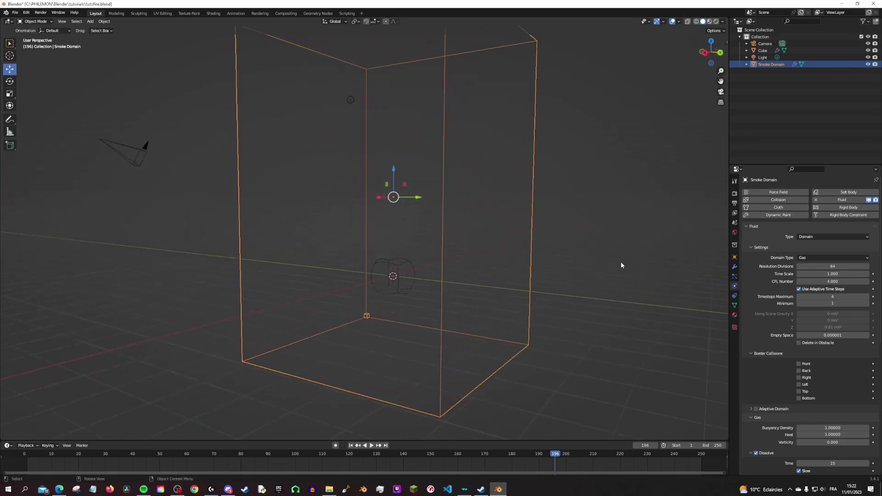
{"action": "middle_click_drag", "start_coordinate": [621, 265], "coordinate": [386, 235]}
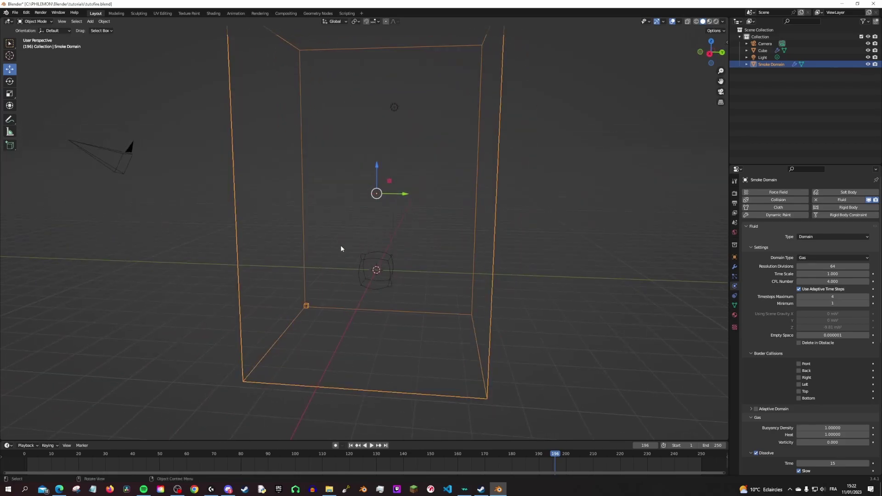
{"action": "middle_click_drag", "start_coordinate": [325, 285], "coordinate": [333, 280]}
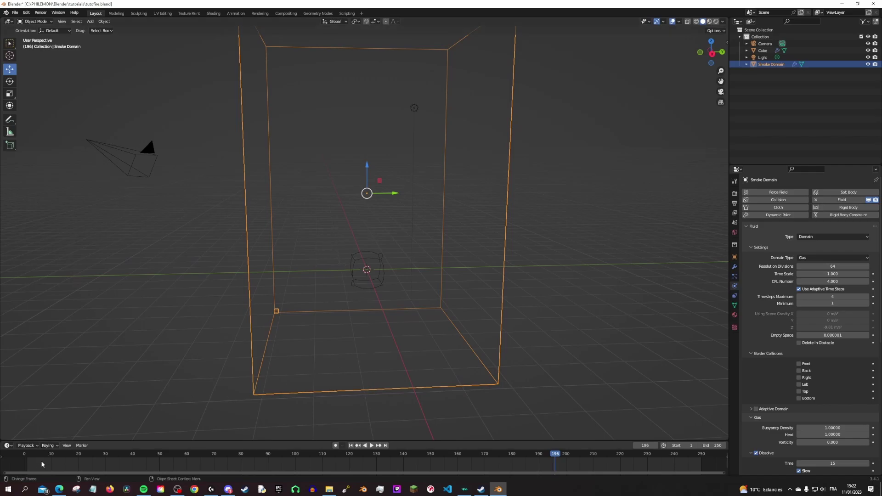
{"action": "left_click", "coordinate": [25, 455]}
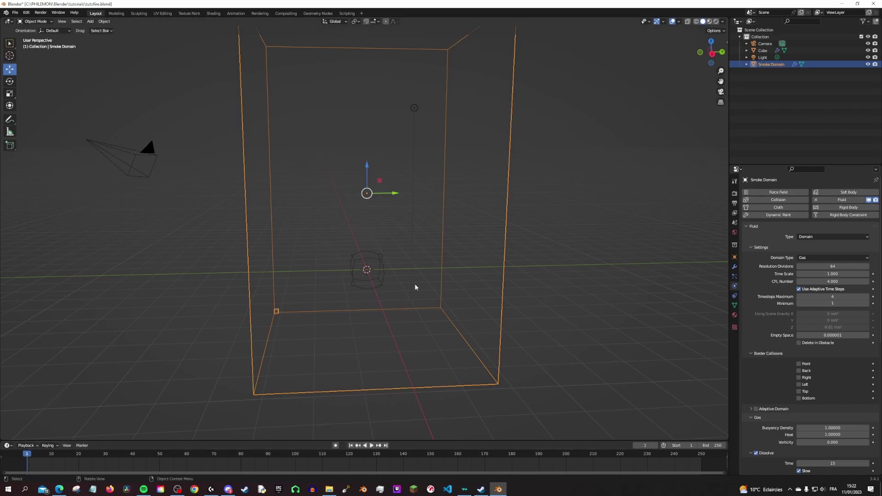
{"action": "mouse_move", "coordinate": [416, 286]}
{"action": "middle_mouse_down"}
{"action": "mouse_move", "coordinate": [404, 284]}
{"action": "mouse_move", "coordinate": [423, 241]}
{"action": "middle_mouse_up"}
- Add a second cube and raise it above the emitter inside the domain
{"action": "key", "text": "shift+a"}
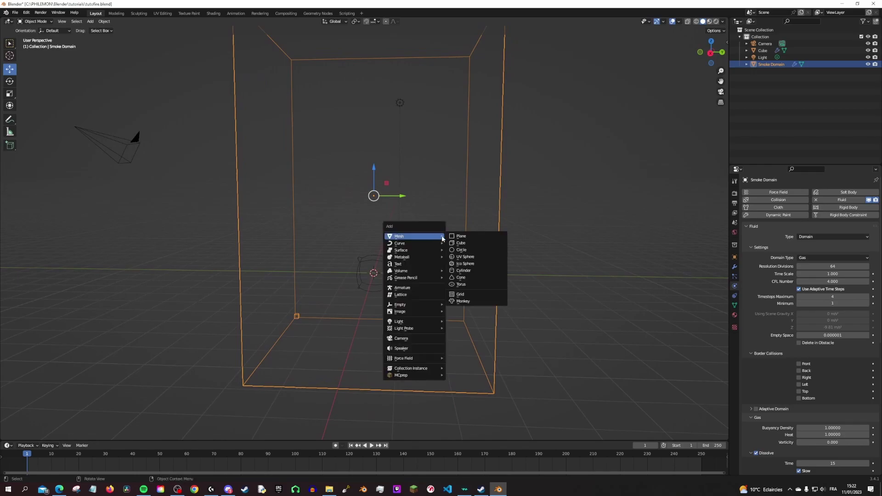
{"action": "left_click", "coordinate": [475, 243]}
{"action": "scroll", "coordinate": [421, 283], "scroll_direction": "down", "scroll_amount": 1}
{"action": "key", "text": "g"}
{"action": "key", "text": "z"}
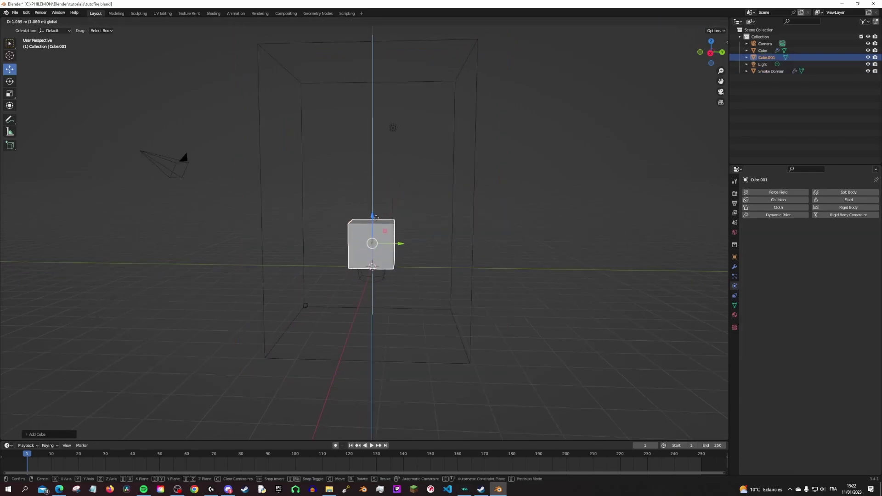
{"action": "left_click", "coordinate": [382, 196]}
{"action": "mouse_move", "coordinate": [400, 220]}
{"action": "left_mouse_down"}
{"action": "mouse_move", "coordinate": [430, 222]}
{"action": "mouse_move", "coordinate": [422, 223]}
{"action": "left_mouse_up"}
{"action": "scroll", "coordinate": [407, 227], "scroll_direction": "up", "scroll_amount": 2}
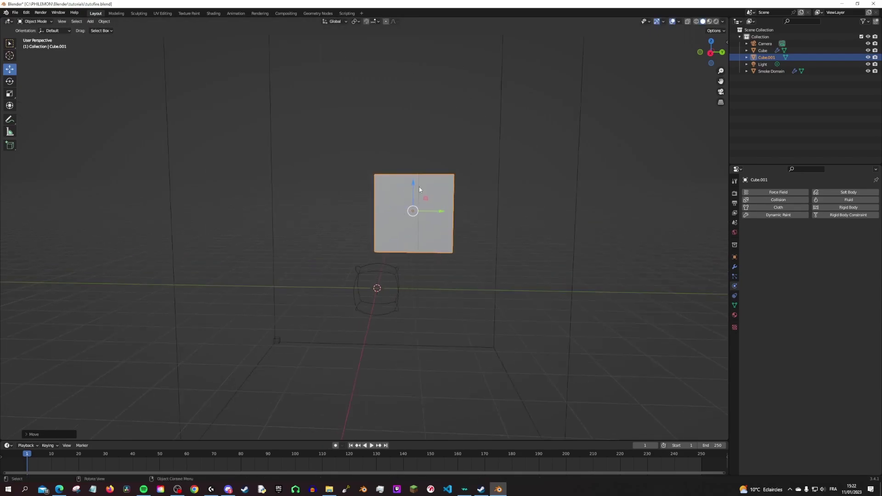
{"action": "left_click_drag", "start_coordinate": [418, 185], "coordinate": [414, 189]}
- Check the emitter cube, then reselect the Smoke Domain
{"action": "middle_click_drag", "start_coordinate": [415, 193], "coordinate": [423, 258]}
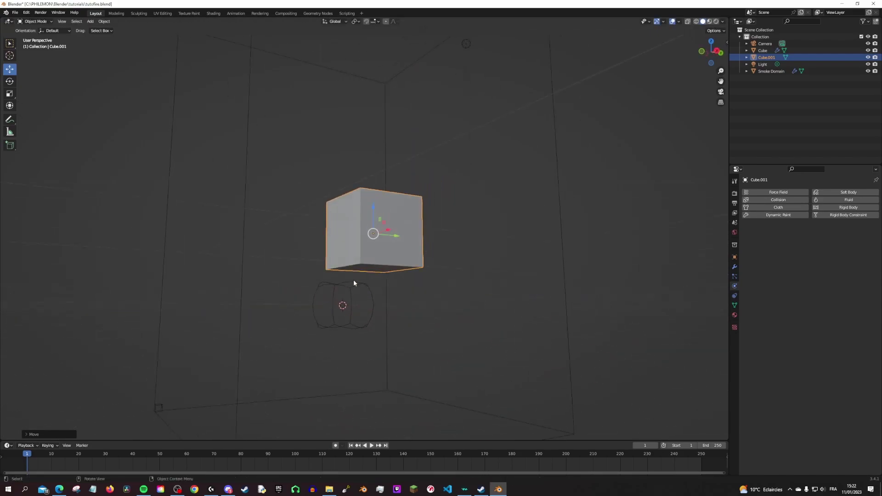
{"action": "left_click", "coordinate": [354, 282]}
{"action": "left_click", "coordinate": [566, 275]}
- Bake the fire and smoke simulation with Bake All and play it back
{"action": "scroll", "coordinate": [794, 323], "scroll_direction": "down", "scroll_amount": 5}
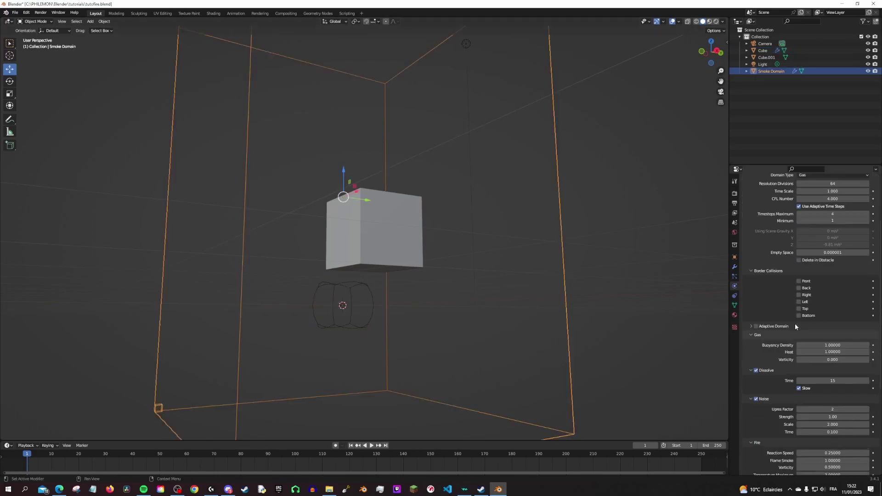
{"action": "scroll", "coordinate": [797, 393], "scroll_direction": "down", "scroll_amount": 5}
{"action": "left_click", "coordinate": [811, 436]}
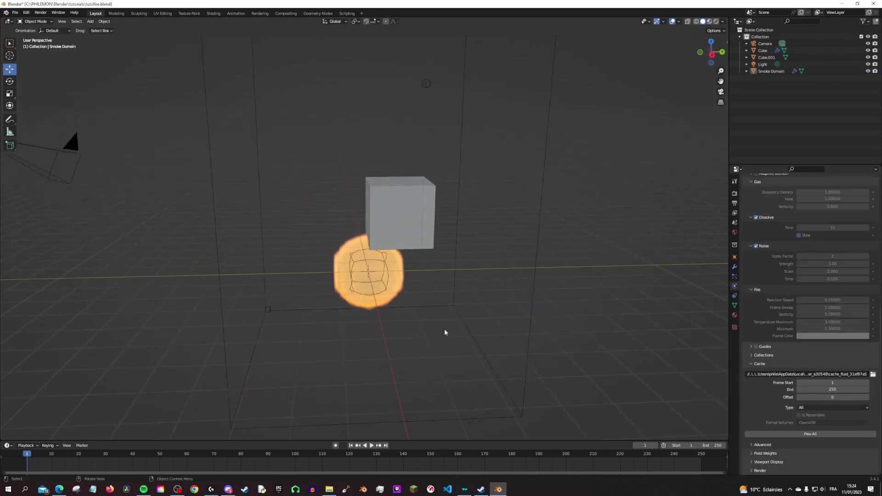
{"action": "scroll", "coordinate": [444, 332], "scroll_direction": "up", "scroll_amount": 5}
{"action": "key", "text": "space"}
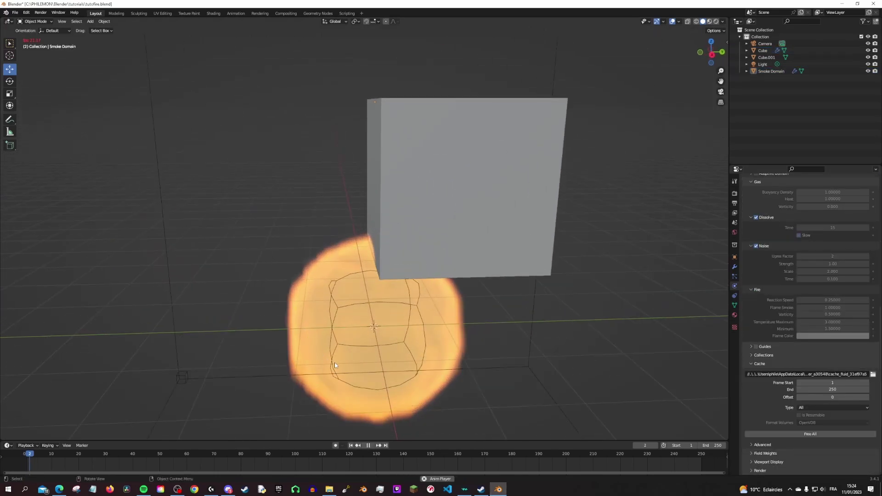
{"action": "middle_click_drag", "start_coordinate": [291, 298], "coordinate": [352, 333]}
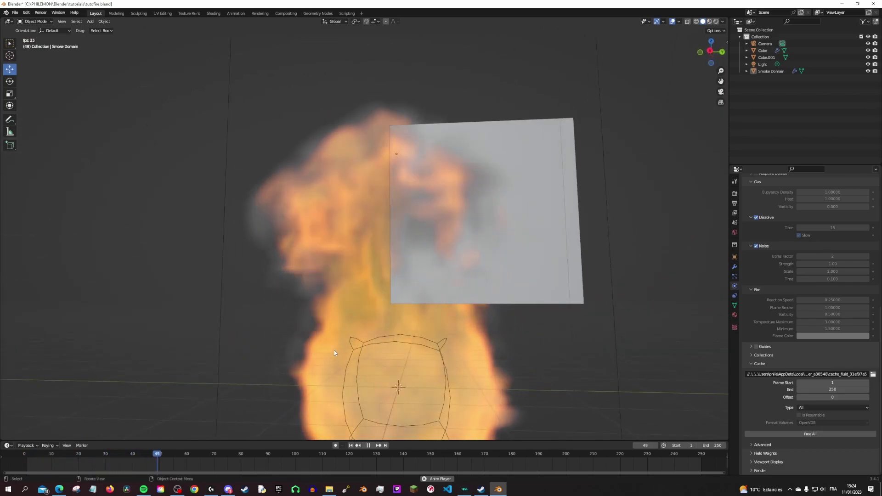
{"action": "scroll", "coordinate": [340, 345], "scroll_direction": "down", "scroll_amount": 5}
{"action": "scroll", "coordinate": [342, 347], "scroll_direction": "down", "scroll_amount": 1}
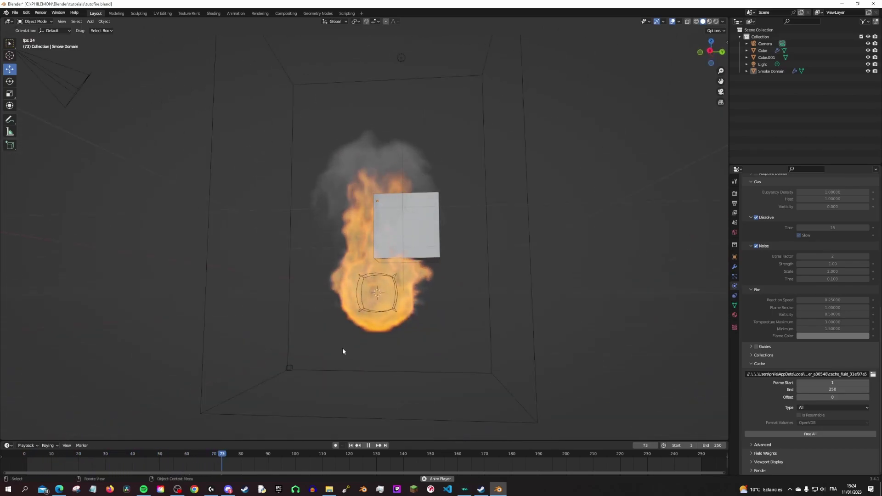
- Stop playback and move Cube.001 to the right side of the flame
{"action": "left_click", "coordinate": [427, 235]}
{"action": "key", "text": "space"}
{"action": "middle_click_drag", "start_coordinate": [426, 248], "coordinate": [434, 257]}
{"action": "key", "text": "g"}
{"action": "left_click", "coordinate": [456, 262]}
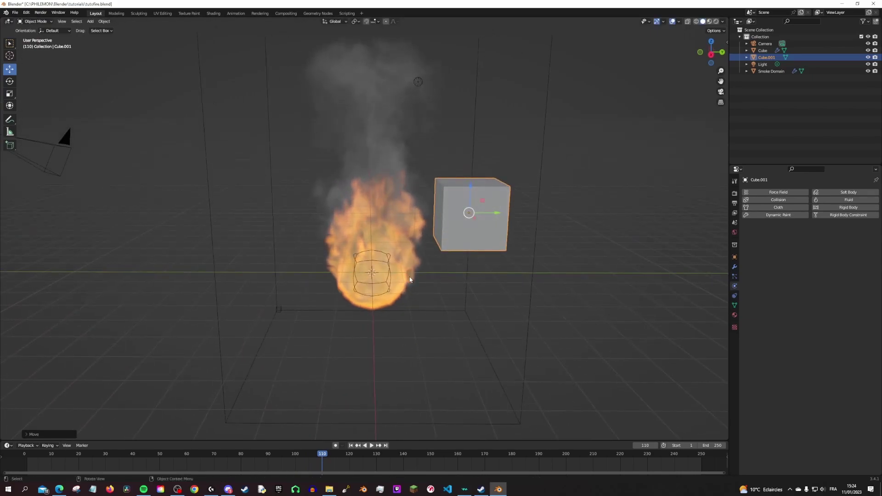
- Move Cube.001 just above the flame, overlapping its right side, while replaying the simulation
{"action": "mouse_move", "coordinate": [416, 278]}
{"action": "middle_mouse_down"}
{"action": "mouse_move", "coordinate": [371, 361]}
{"action": "mouse_move", "coordinate": [367, 236]}
{"action": "middle_mouse_up"}
{"action": "key", "text": "space"}
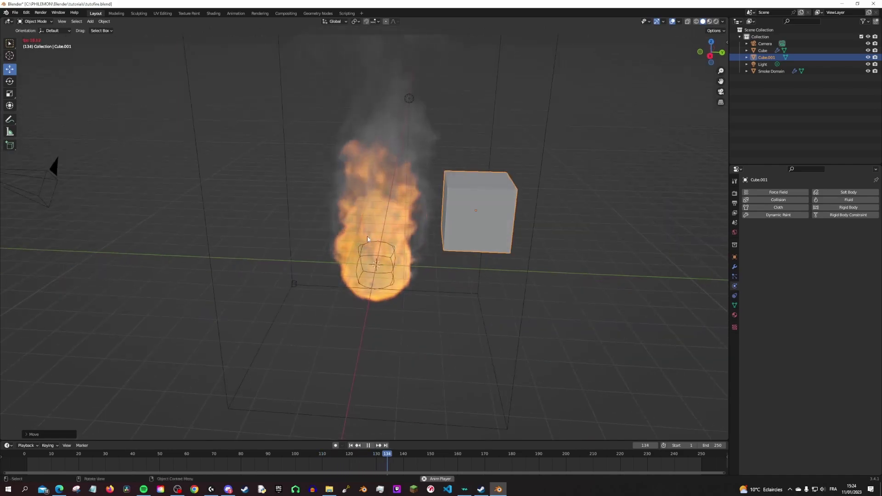
{"action": "key", "text": "space"}
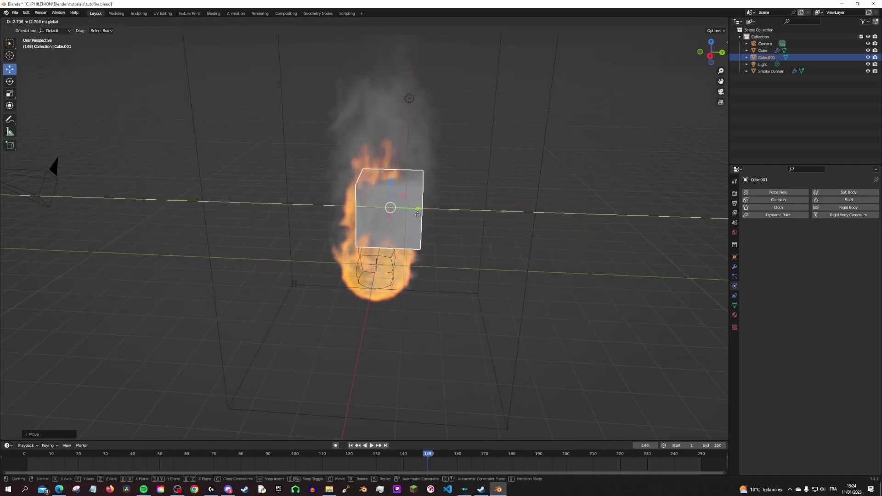
{"action": "left_click_drag", "start_coordinate": [440, 252], "coordinate": [348, 236]}
{"action": "key", "text": "space"}
{"action": "key", "text": "space"}
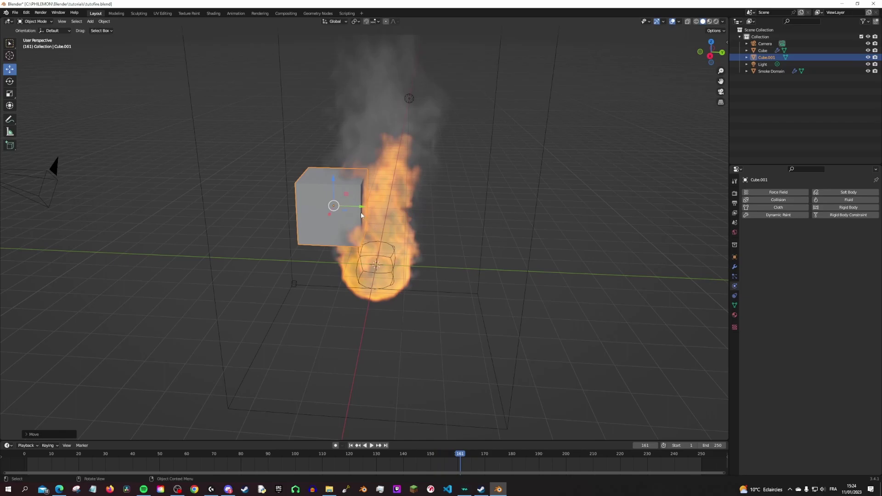
{"action": "left_click_drag", "start_coordinate": [361, 207], "coordinate": [449, 215]}
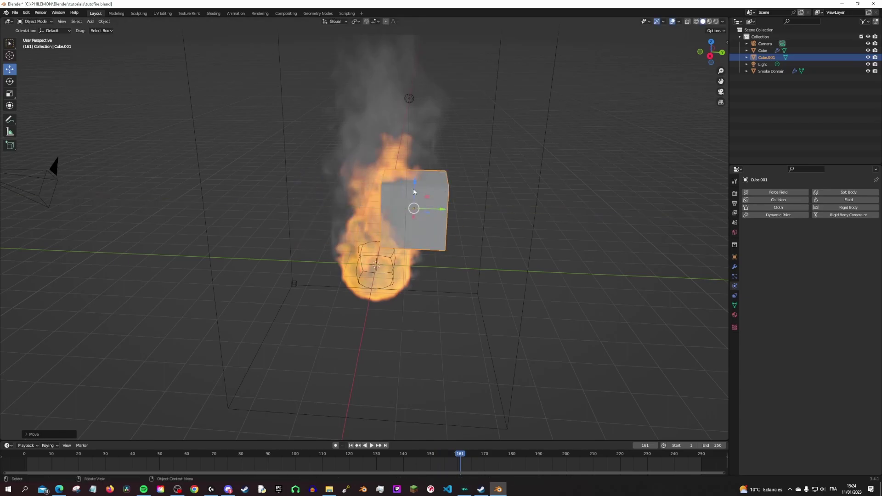
{"action": "left_click_drag", "start_coordinate": [414, 192], "coordinate": [413, 196]}
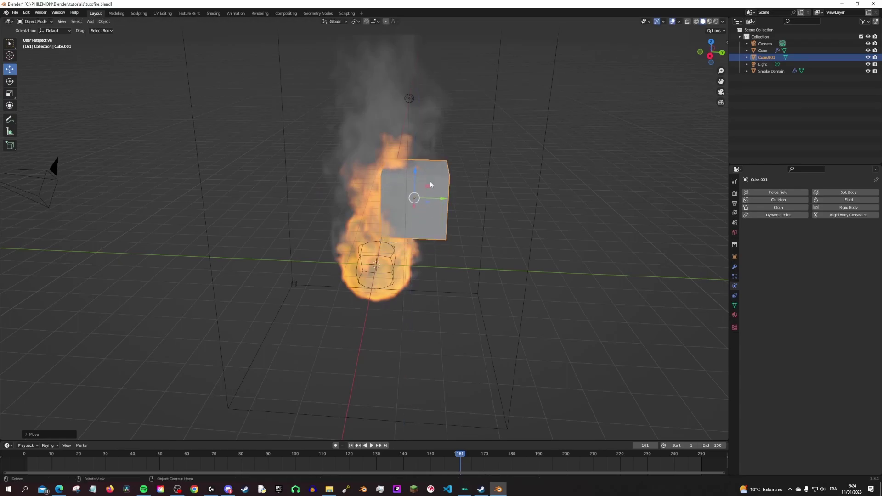
{"action": "scroll", "coordinate": [446, 182], "scroll_direction": "up", "scroll_amount": 3}
{"action": "middle_click_drag", "start_coordinate": [461, 182], "coordinate": [465, 207]}
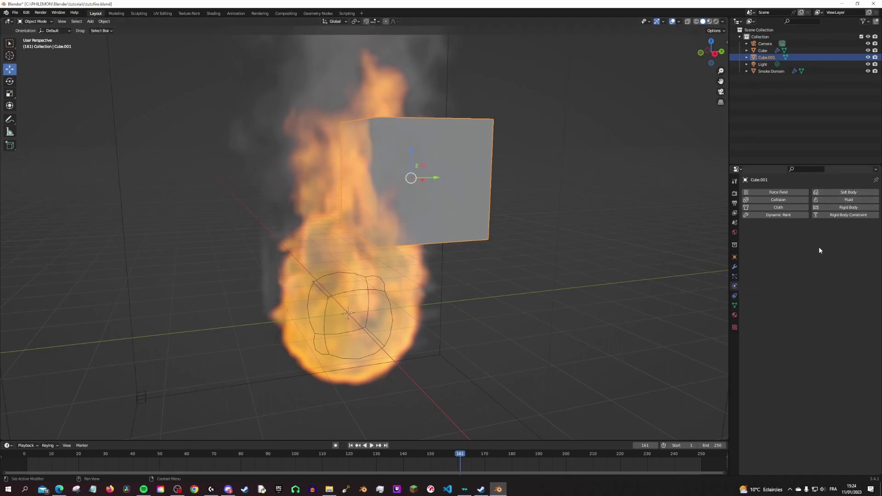
- Add Fluid physics to Cube.001 and set its type to Effector (Collision)
{"action": "left_click", "coordinate": [823, 204]}
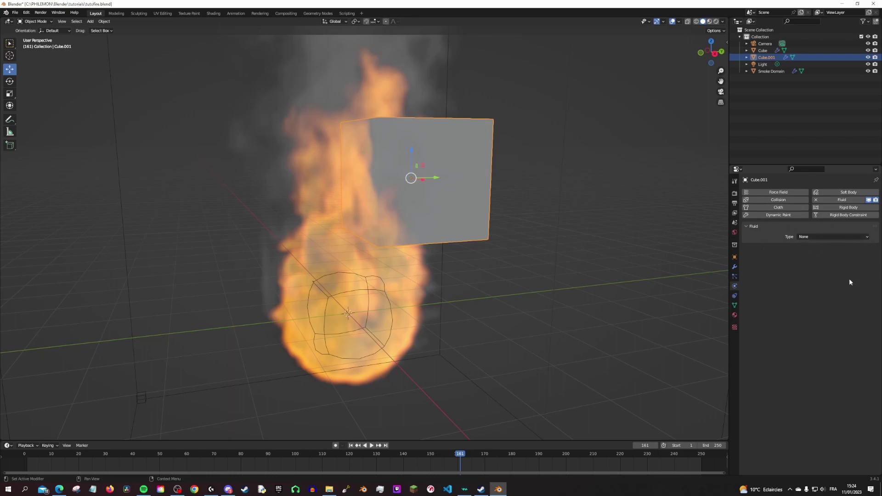
{"action": "left_click", "coordinate": [817, 237]}
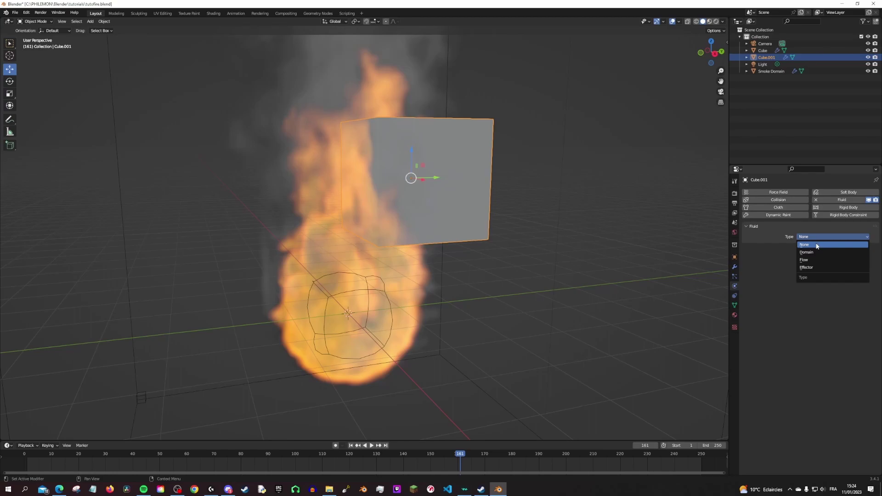
{"action": "left_click", "coordinate": [441, 286]}
{"action": "left_click", "coordinate": [490, 184]}
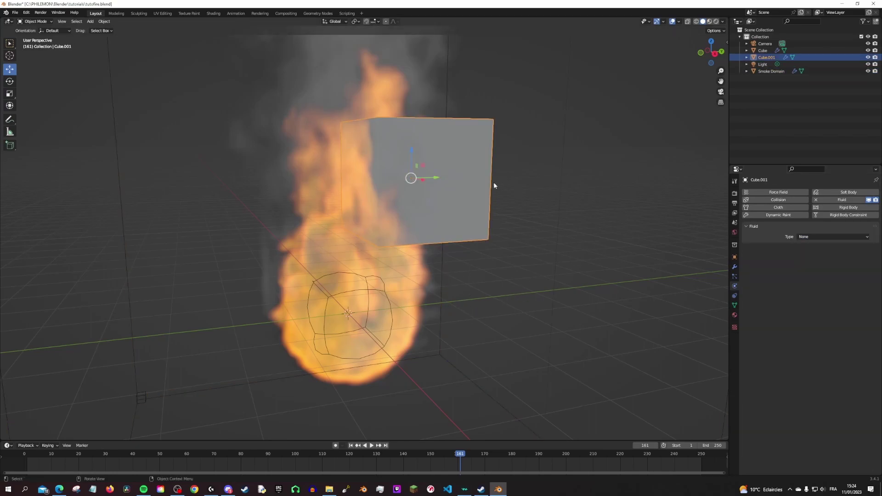
{"action": "left_click", "coordinate": [842, 234]}
{"action": "left_click", "coordinate": [822, 237]}
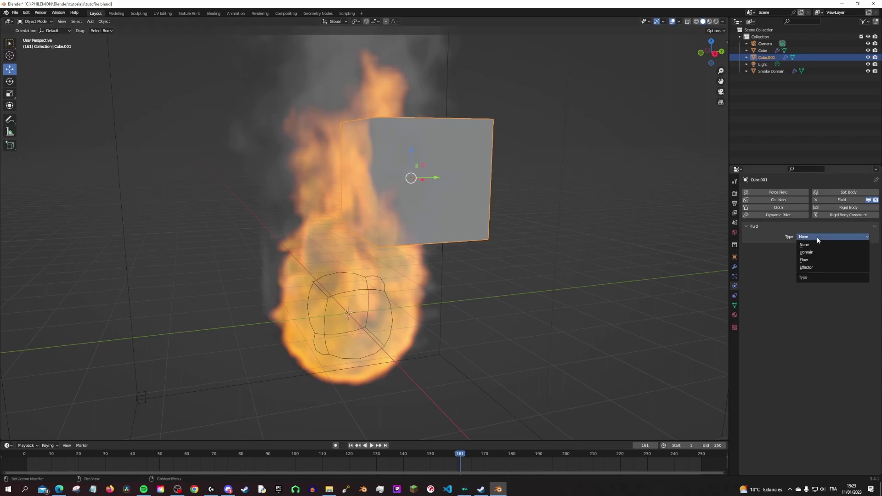
{"action": "left_click", "coordinate": [810, 267]}
- Replay the re-baked simulation from the start with the Smoke Domain selected
{"action": "scroll", "coordinate": [348, 223], "scroll_direction": "down", "scroll_amount": 4}
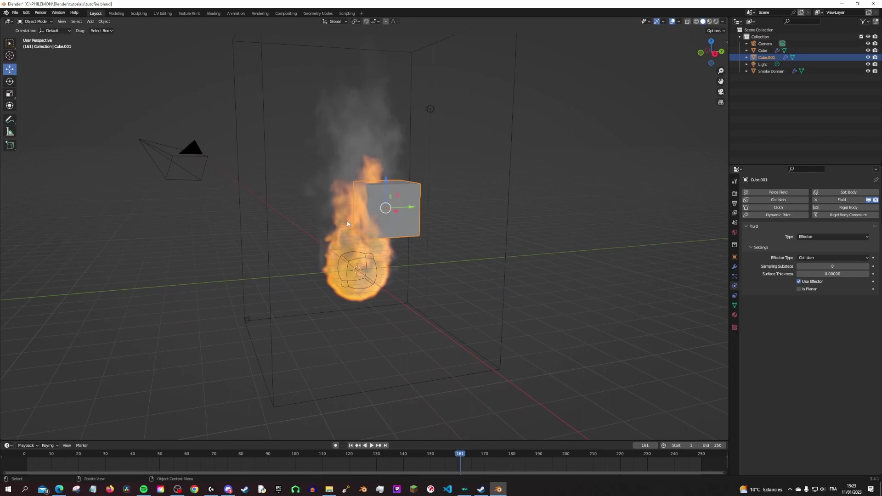
{"action": "left_click", "coordinate": [54, 456]}
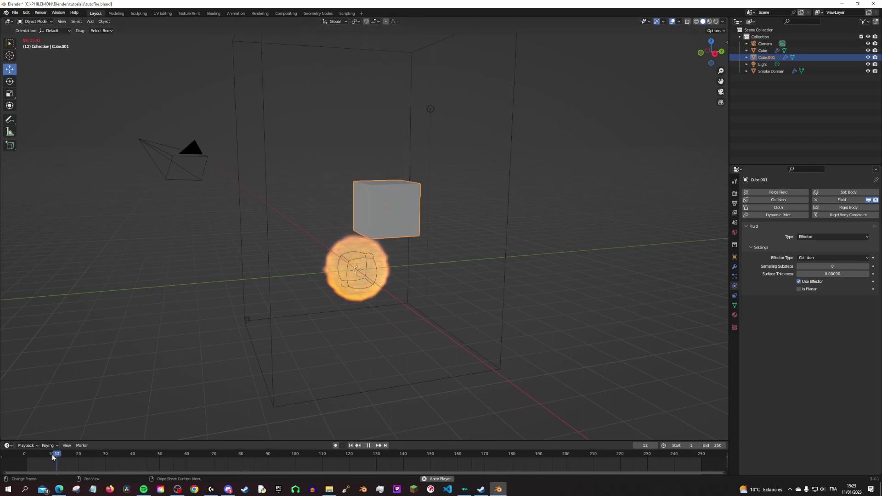
{"action": "key", "text": "space"}
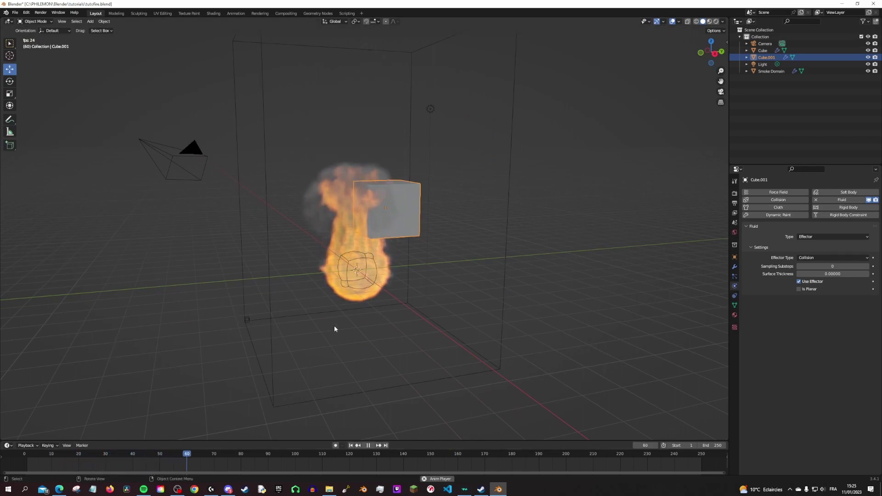
{"action": "middle_click_drag", "start_coordinate": [396, 318], "coordinate": [390, 190]}
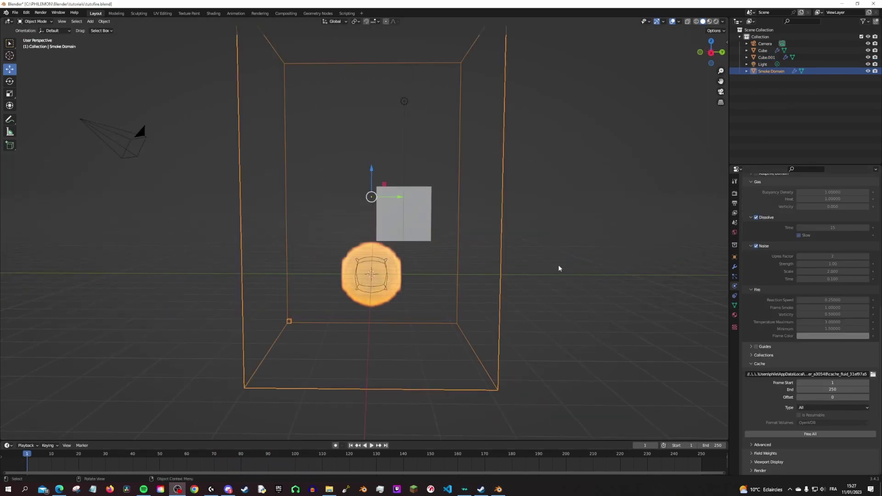
{"action": "left_click", "coordinate": [559, 268]}
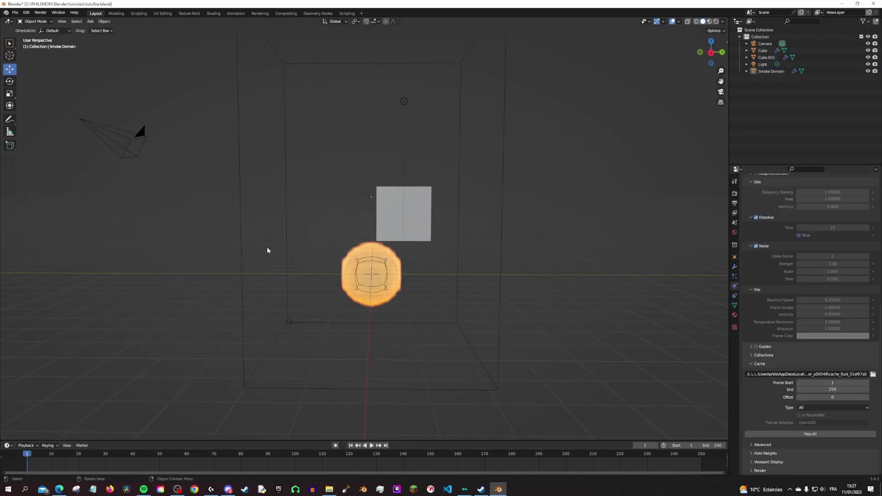
{"action": "scroll", "coordinate": [253, 273], "scroll_direction": "up", "scroll_amount": 1}
{"action": "scroll", "coordinate": [305, 239], "scroll_direction": "up", "scroll_amount": 1}
{"action": "key", "text": "space"}
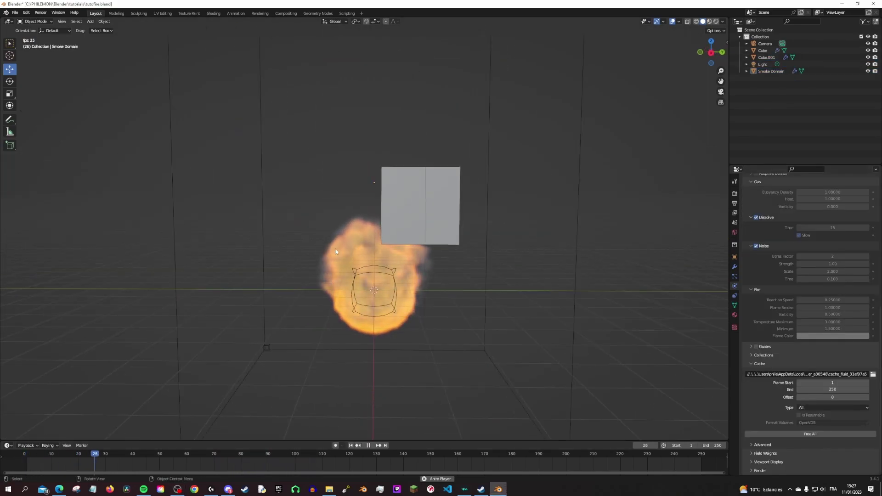
{"action": "mouse_move", "coordinate": [403, 289]}
{"action": "middle_mouse_down"}
{"action": "mouse_move", "coordinate": [395, 276]}
{"action": "mouse_move", "coordinate": [443, 227]}
{"action": "middle_mouse_up"}
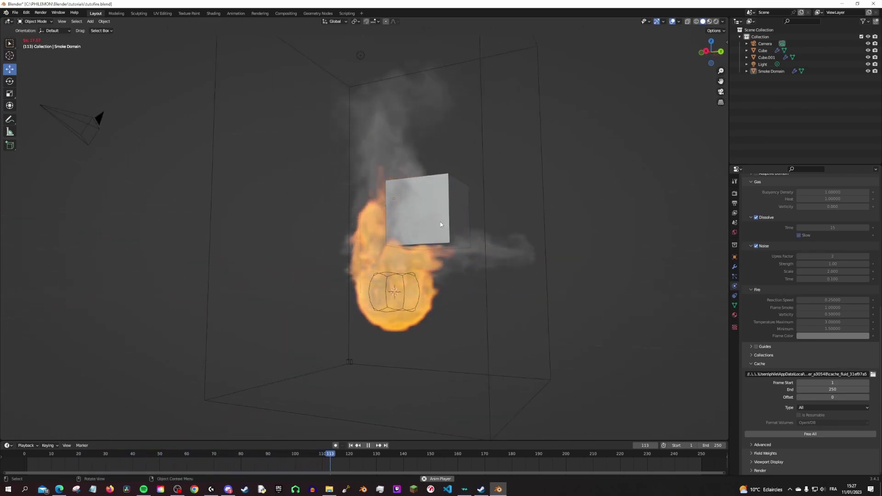
{"action": "key", "text": "space"}
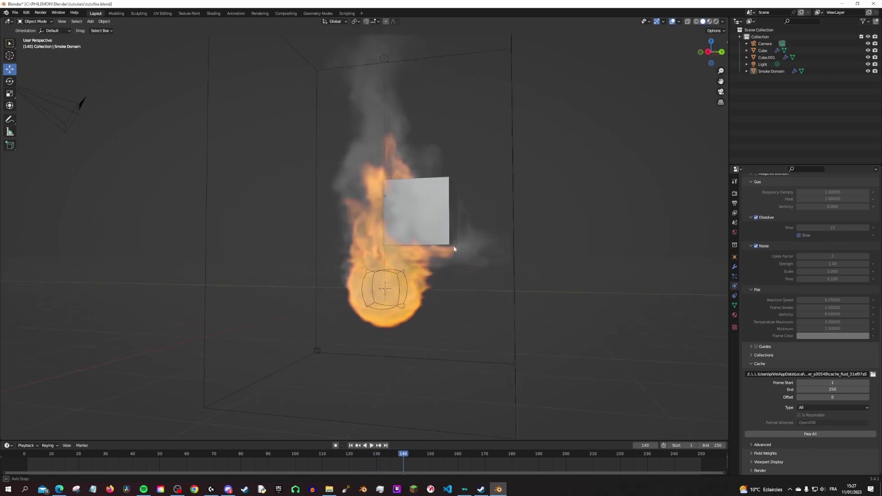
- Select Cube.001 and inspect the flames deflecting around it from several angles
{"action": "mouse_move", "coordinate": [481, 267]}
{"action": "middle_mouse_down"}
{"action": "mouse_move", "coordinate": [483, 249]}
{"action": "mouse_move", "coordinate": [404, 223]}
{"action": "middle_mouse_up"}
{"action": "left_click", "coordinate": [404, 223]}
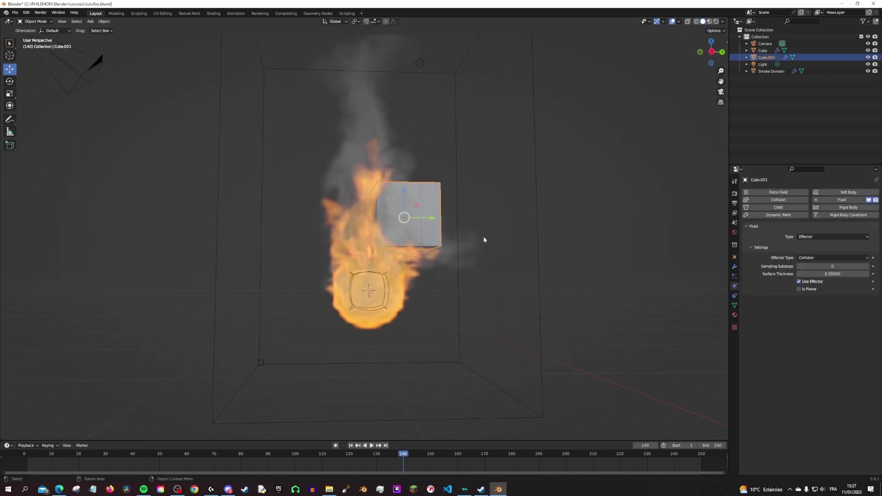
{"action": "scroll", "coordinate": [483, 236], "scroll_direction": "up", "scroll_amount": 4}
{"action": "middle_click_drag", "start_coordinate": [473, 241], "coordinate": [498, 188]}
{"action": "left_click_drag", "start_coordinate": [507, 149], "coordinate": [597, 131]}
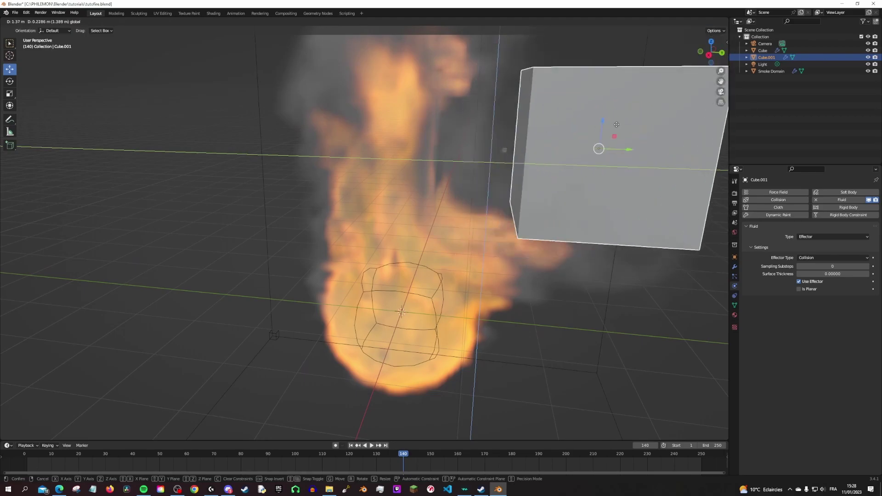
{"action": "right_click", "coordinate": [563, 155]}
{"action": "scroll", "coordinate": [412, 288], "scroll_direction": "down", "scroll_amount": 4}
{"action": "middle_click_drag", "start_coordinate": [407, 301], "coordinate": [528, 177]}
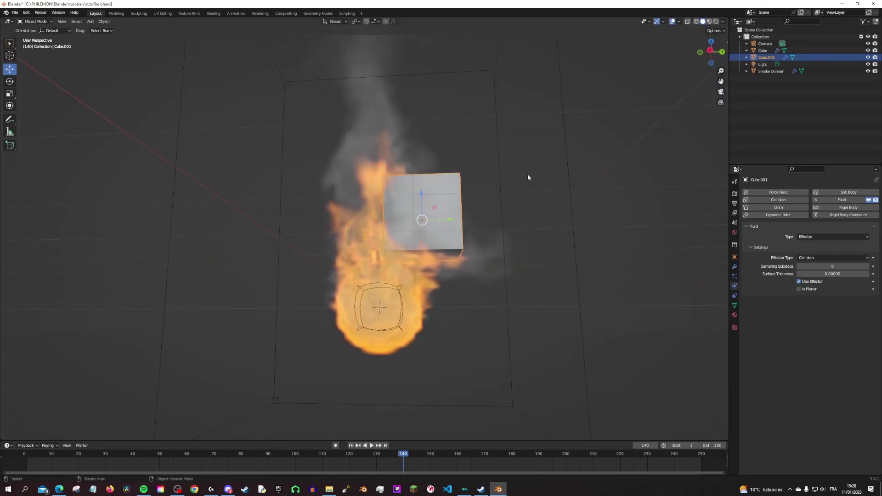
{"action": "mouse_move", "coordinate": [368, 249]}
{"action": "middle_mouse_down"}
{"action": "mouse_move", "coordinate": [424, 273]}
{"action": "mouse_move", "coordinate": [469, 194]}
{"action": "middle_mouse_up"}
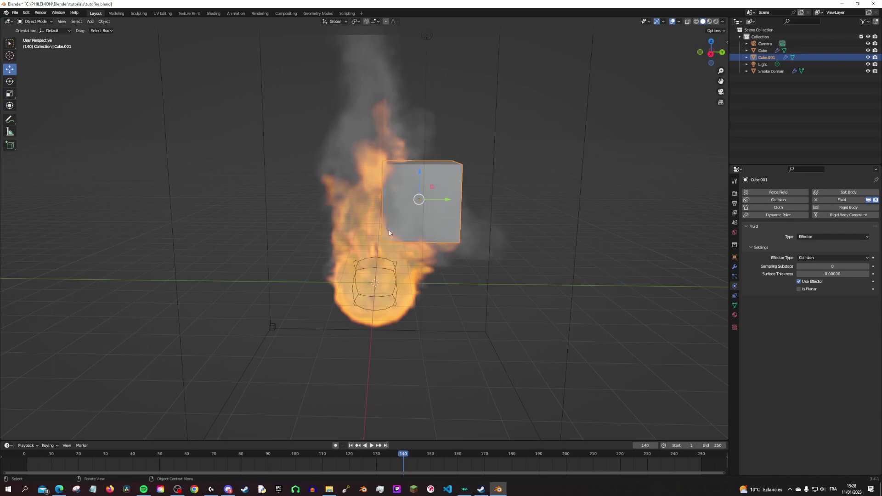
- Play the simulation once more, rewind to frame 1, and save tutofire.blend
{"action": "mouse_move", "coordinate": [389, 230]}
{"action": "middle_mouse_down"}
{"action": "mouse_move", "coordinate": [445, 223]}
{"action": "mouse_move", "coordinate": [431, 209]}
{"action": "mouse_move", "coordinate": [458, 273]}
{"action": "middle_mouse_up"}
{"action": "key", "text": "space"}
{"action": "key", "text": "Escape"}
{"action": "scroll", "coordinate": [458, 274], "scroll_direction": "down", "scroll_amount": 3}
{"action": "key", "text": "ctrl+s"}
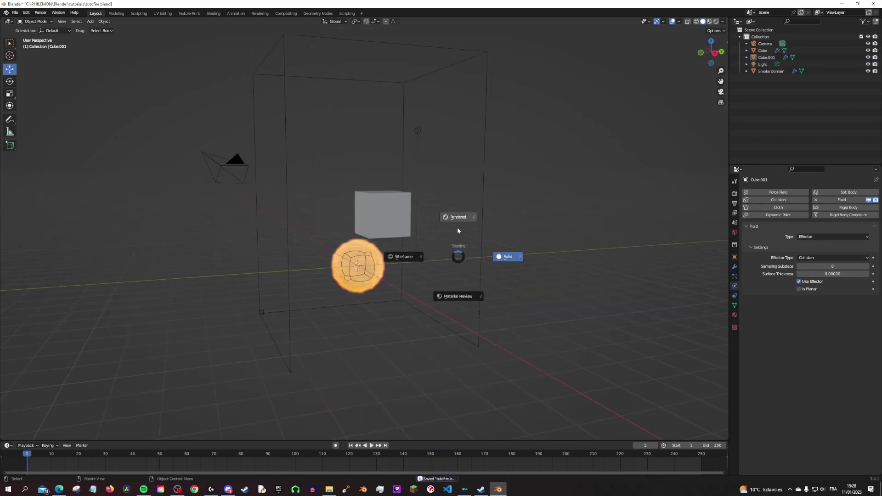
- Try a rendered preview during playback, then return the viewport to solid shading
{"action": "left_click", "coordinate": [457, 228]}
{"action": "middle_click_drag", "start_coordinate": [456, 226], "coordinate": [378, 266]}
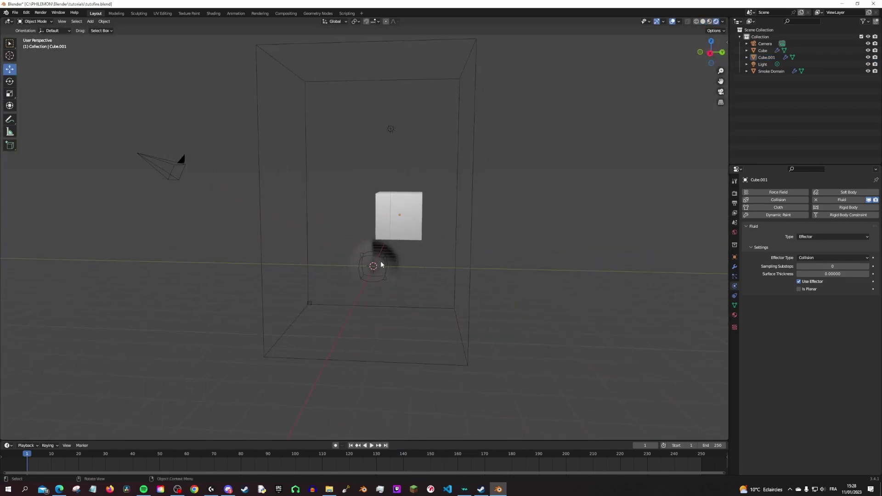
{"action": "key", "text": "space"}
{"action": "key", "text": "z"}
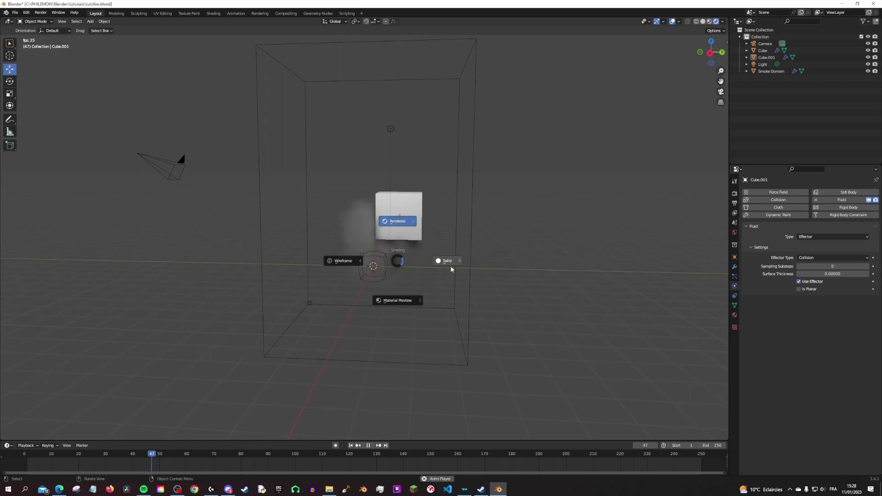
{"action": "left_click", "coordinate": [448, 261]}
{"action": "key", "text": "space"}
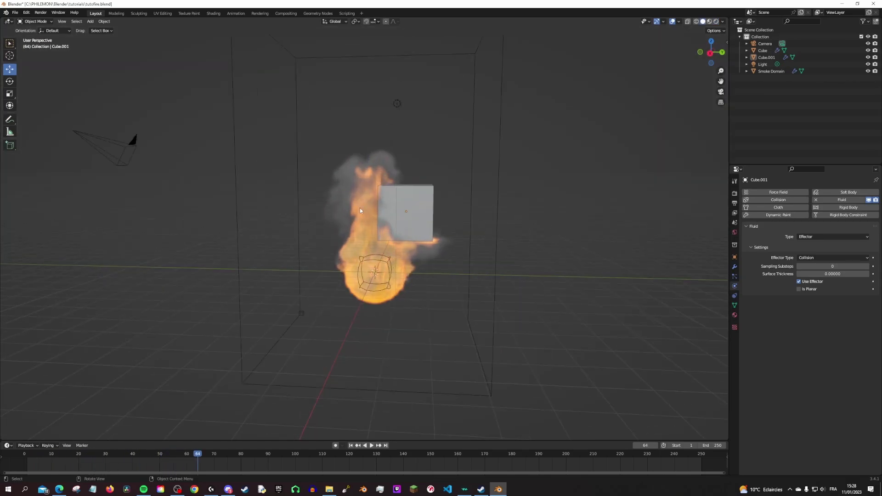
- Switch the viewport to Rendered shading and orbit around the smoke and cube
{"action": "scroll", "coordinate": [360, 207], "scroll_direction": "up", "scroll_amount": 3}
{"action": "middle_click_drag", "start_coordinate": [398, 231], "coordinate": [382, 208]}
{"action": "key", "text": "z"}
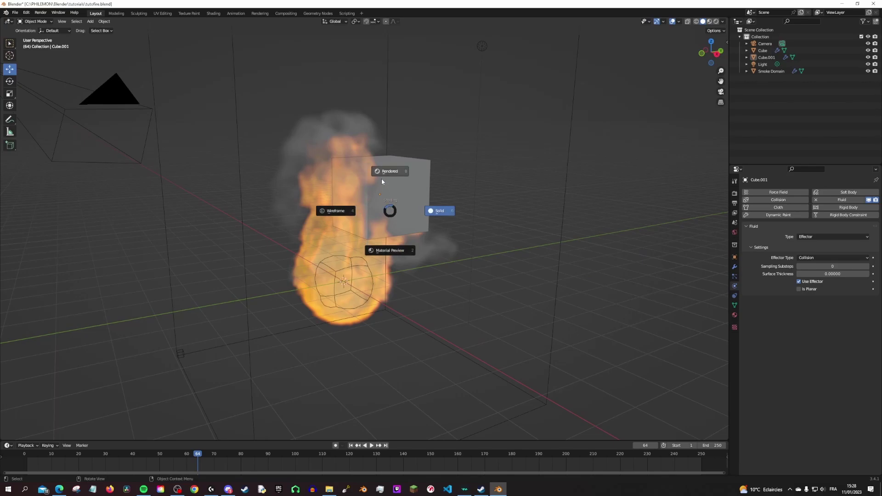
{"action": "left_click", "coordinate": [389, 176]}
{"action": "middle_click_drag", "start_coordinate": [402, 250], "coordinate": [467, 263]}
{"action": "mouse_move", "coordinate": [326, 283]}
{"action": "middle_mouse_down"}
{"action": "mouse_move", "coordinate": [282, 305]}
{"action": "mouse_move", "coordinate": [317, 272]}
{"action": "mouse_move", "coordinate": [338, 292]}
{"action": "mouse_move", "coordinate": [317, 272]}
{"action": "mouse_move", "coordinate": [358, 255]}
{"action": "mouse_move", "coordinate": [251, 134]}
{"action": "middle_mouse_up"}
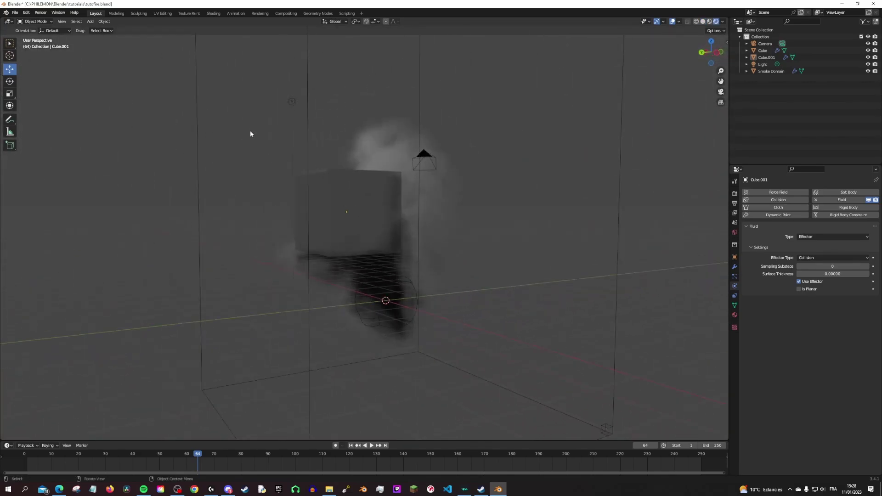
- In the Shading workspace, select the Smoke Domain and move its Principled Volume node left
{"action": "left_click", "coordinate": [213, 13]}
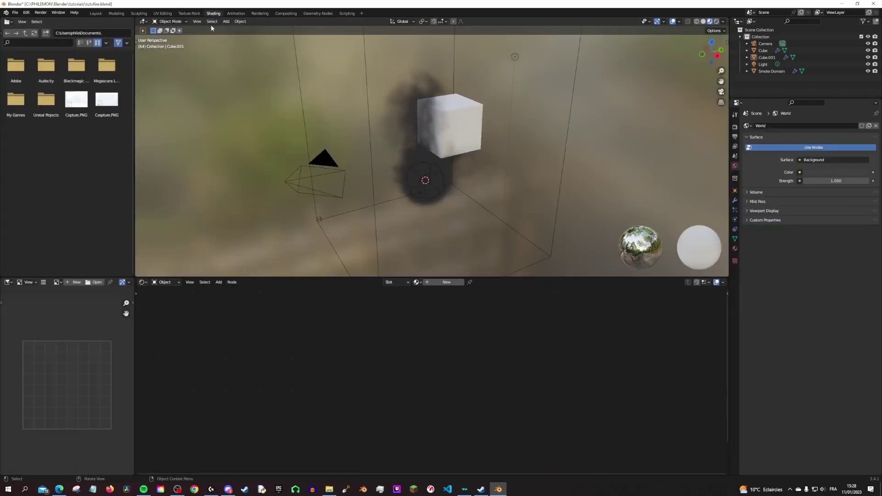
{"action": "left_click", "coordinate": [506, 228]}
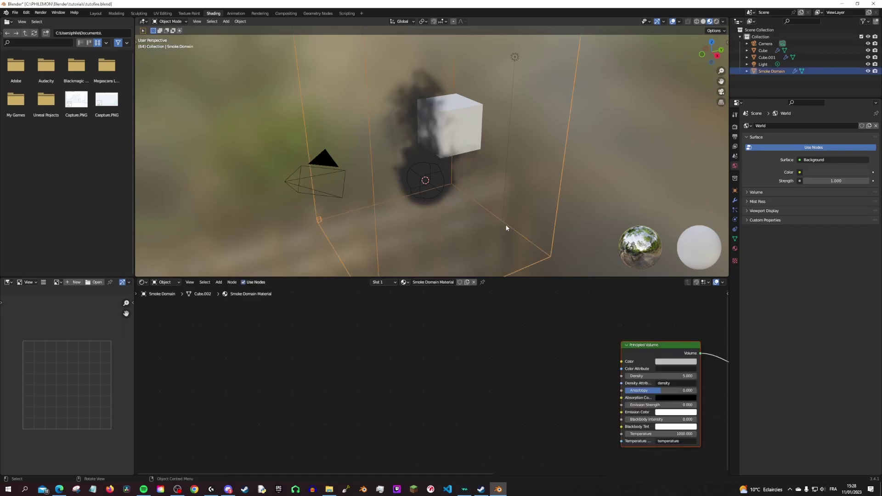
{"action": "mouse_move", "coordinate": [612, 380]}
{"action": "middle_mouse_down"}
{"action": "mouse_move", "coordinate": [399, 343]}
{"action": "mouse_move", "coordinate": [411, 348]}
{"action": "middle_mouse_up"}
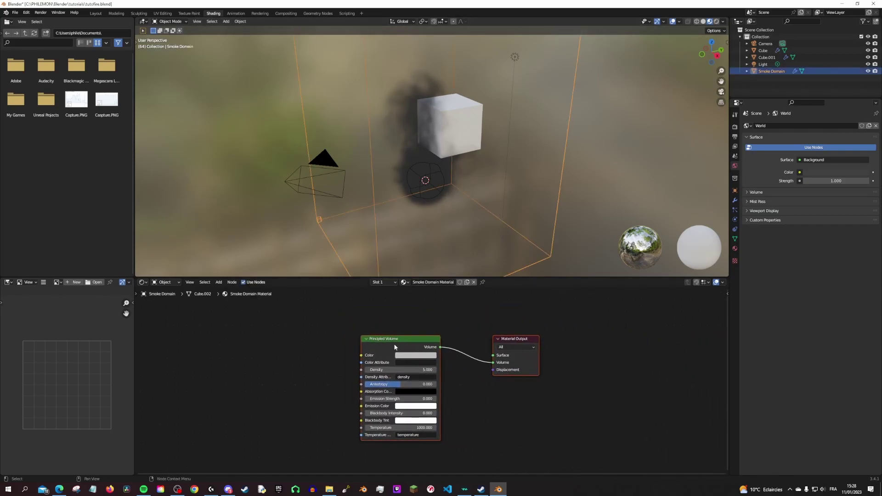
{"action": "mouse_move", "coordinate": [394, 347]}
{"action": "left_mouse_down"}
{"action": "mouse_move", "coordinate": [381, 345]}
{"action": "mouse_move", "coordinate": [426, 344]}
{"action": "mouse_move", "coordinate": [229, 345]}
{"action": "left_mouse_up"}
- Insert a Mix Shader node onto the Principled Volume-to-output link
{"action": "key", "text": "shift+a"}
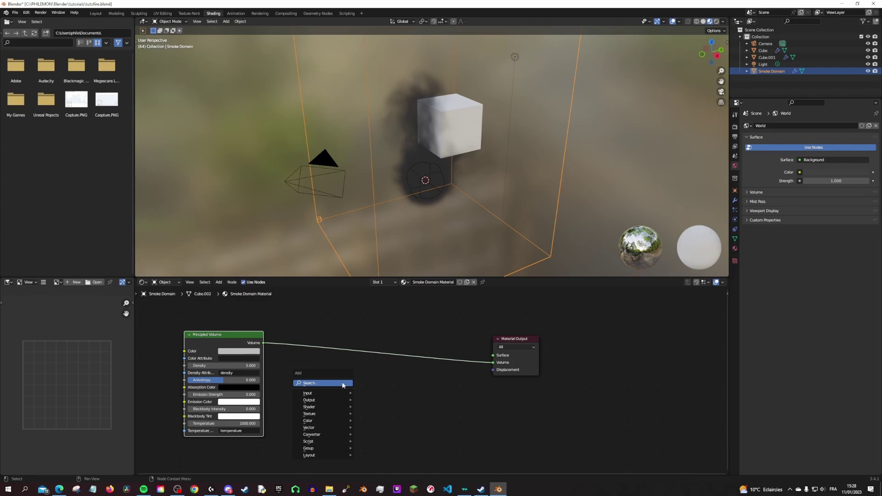
{"action": "left_click", "coordinate": [342, 384]}
{"action": "type", "text": "mix"}
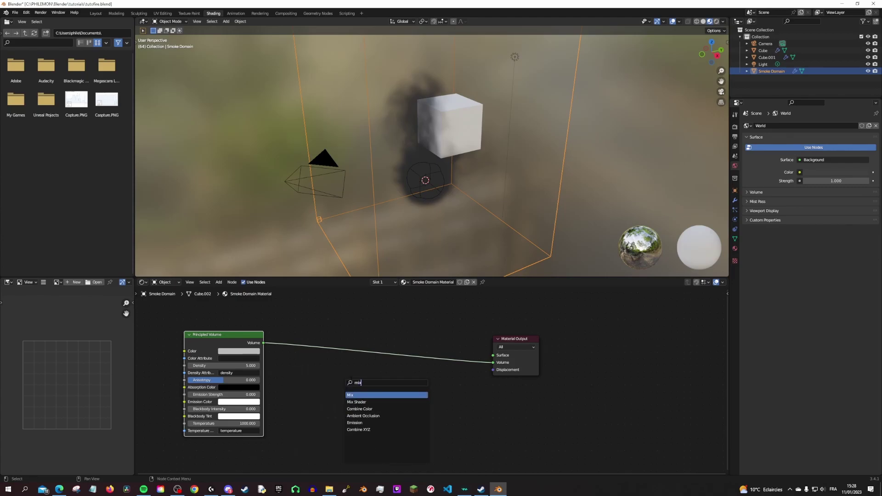
{"action": "key", "text": "Return"}
{"action": "key", "text": "Escape"}
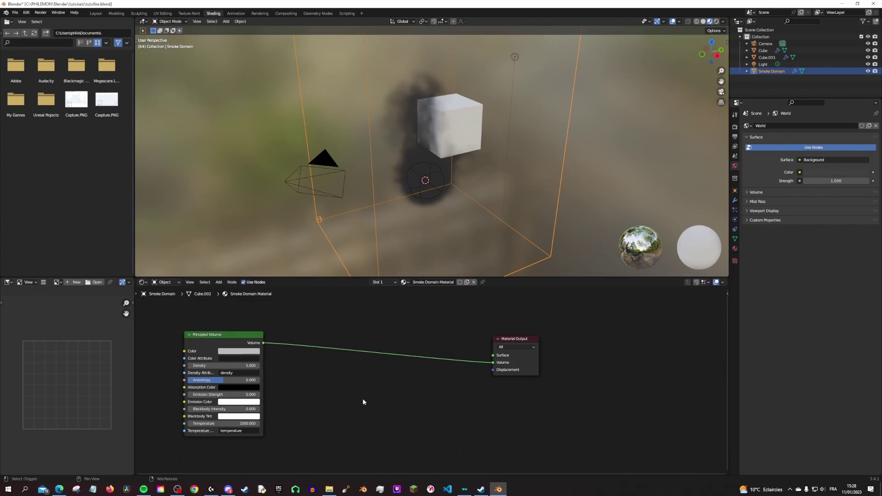
{"action": "key", "text": "shift+a"}
{"action": "type", "text": "mix"}
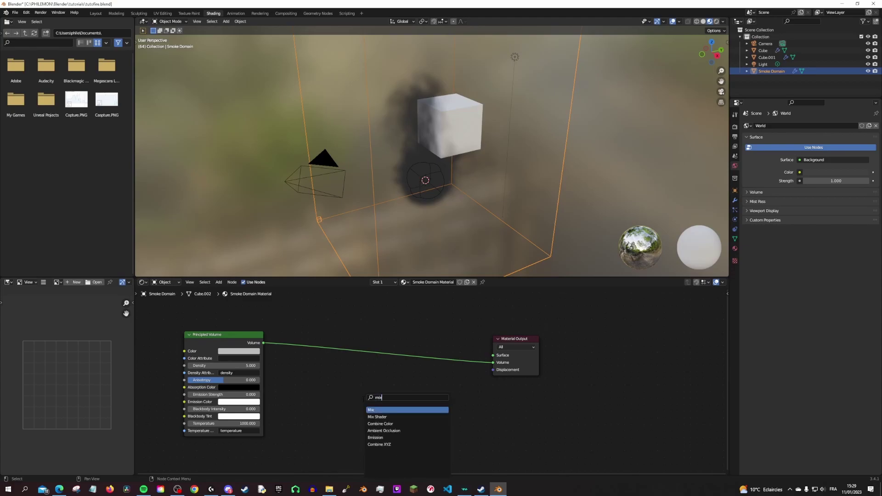
{"action": "key", "text": "Down"}
{"action": "key", "text": "Down"}
{"action": "key", "text": "Down"}
{"action": "key", "text": "Up"}
{"action": "key", "text": "Up"}
{"action": "key", "text": "Return"}
{"action": "left_click", "coordinate": [443, 371]}
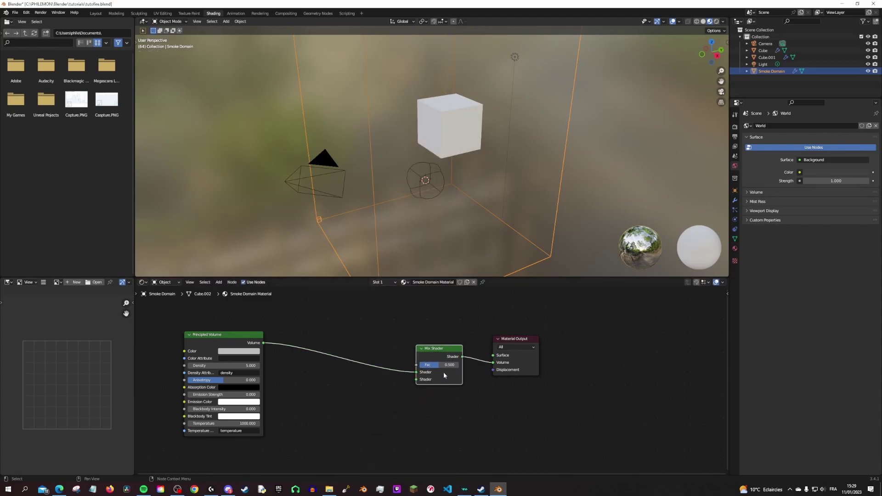
{"action": "scroll", "coordinate": [450, 395], "scroll_direction": "left", "scroll_amount": 3, "text": "ctrl"}
{"action": "scroll", "coordinate": [456, 412], "scroll_direction": "left", "scroll_amount": 3, "text": "ctrl"}
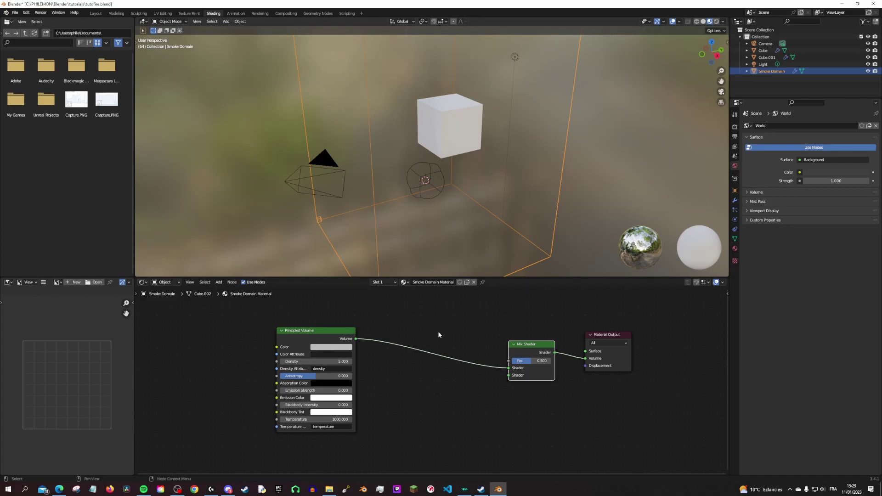
- Add an Emission shader and connect it to the Mix Shader's second Shader input
{"action": "key", "text": "shift+a"}
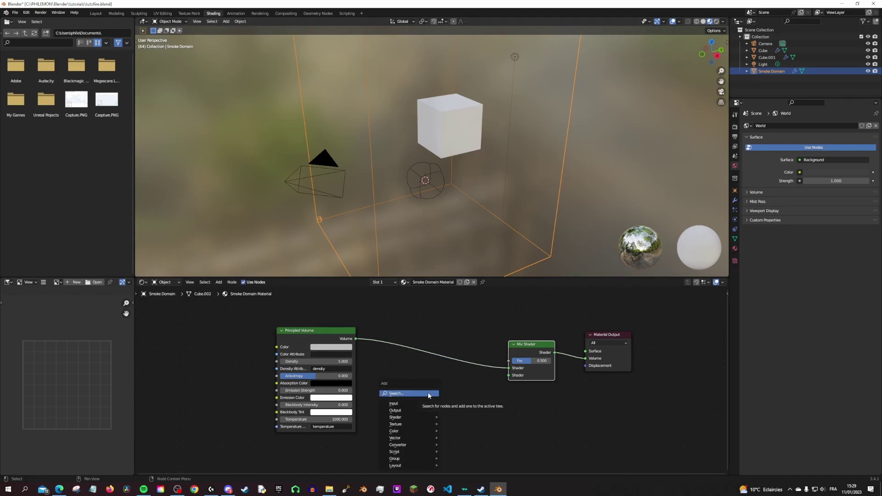
{"action": "left_click", "coordinate": [429, 393]}
{"action": "type", "text": "em"}
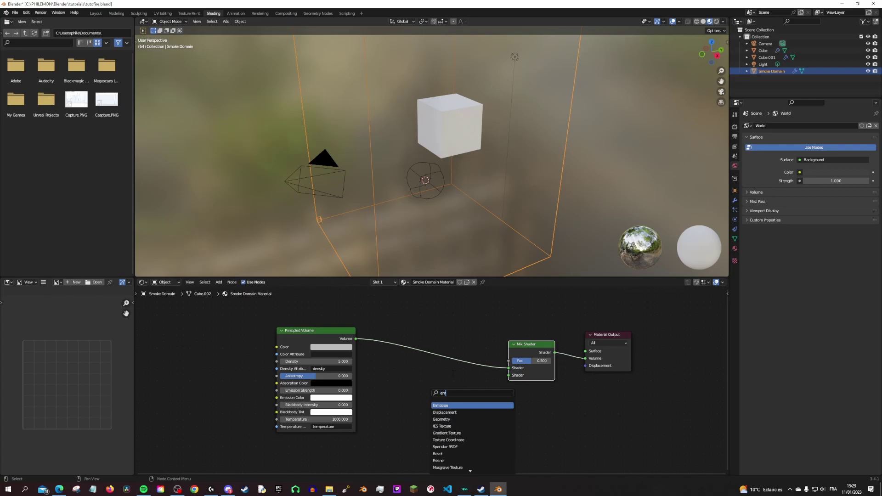
{"action": "type", "text": "is"}
{"action": "key", "text": "Return"}
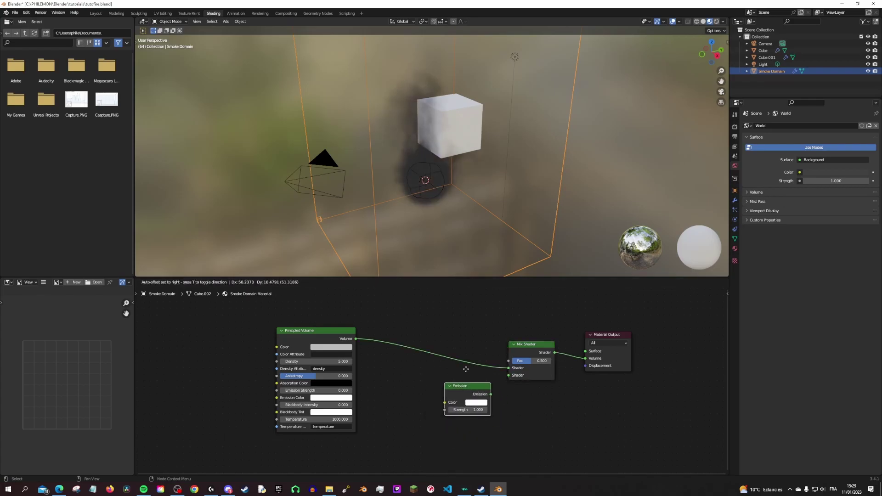
{"action": "left_click_drag", "start_coordinate": [472, 394], "coordinate": [508, 375]}
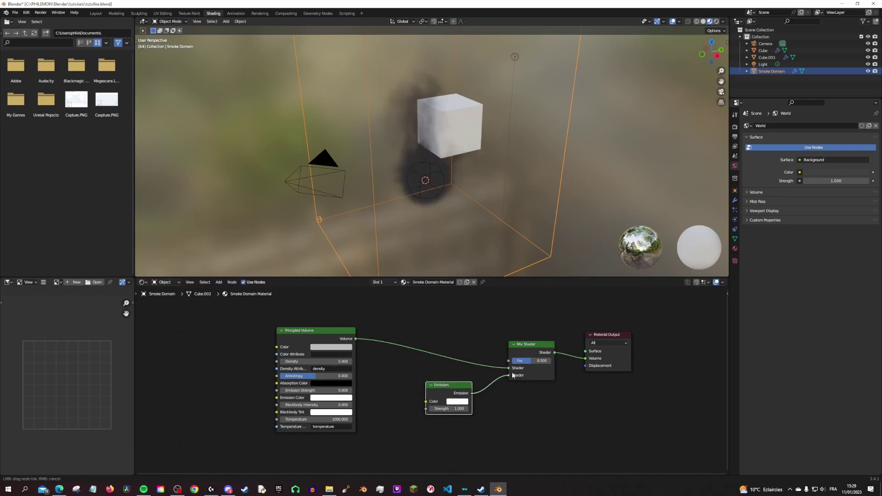
- Set the Emission colour to deep orange-red with strength 5
{"action": "left_click", "coordinate": [456, 401]}
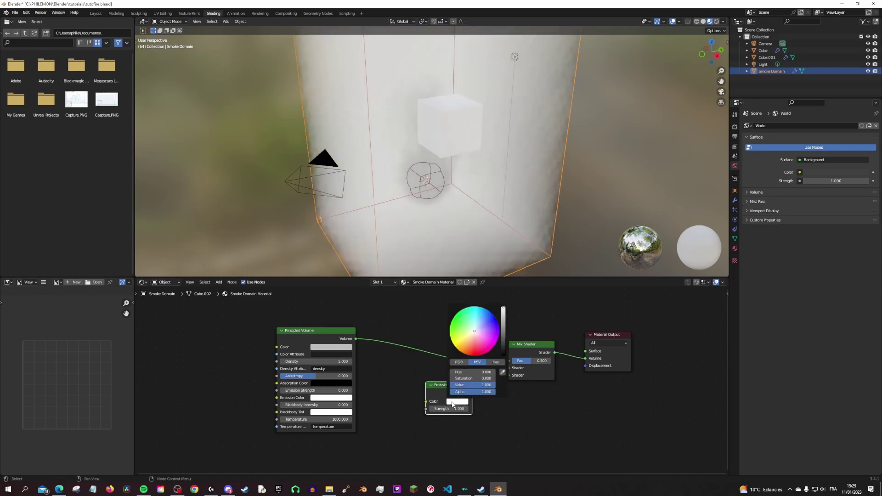
{"action": "left_click", "coordinate": [461, 351]}
{"action": "left_click_drag", "start_coordinate": [461, 351], "coordinate": [465, 355]}
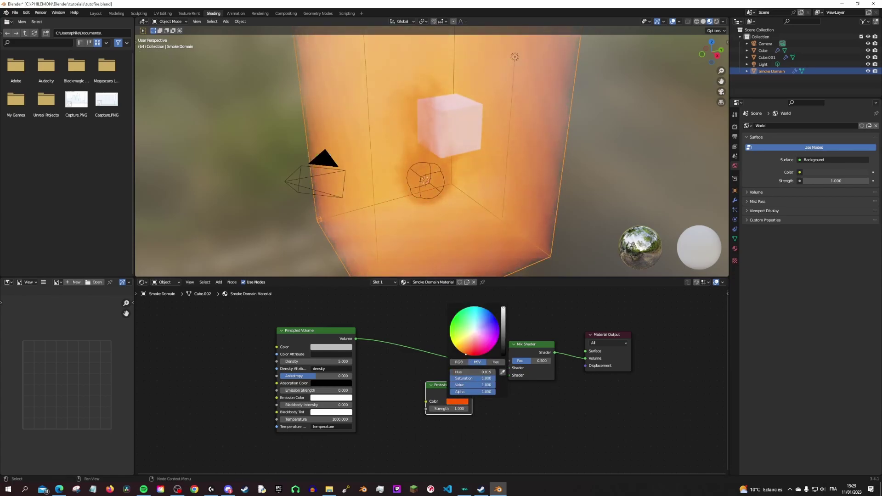
{"action": "left_click", "coordinate": [459, 409]}
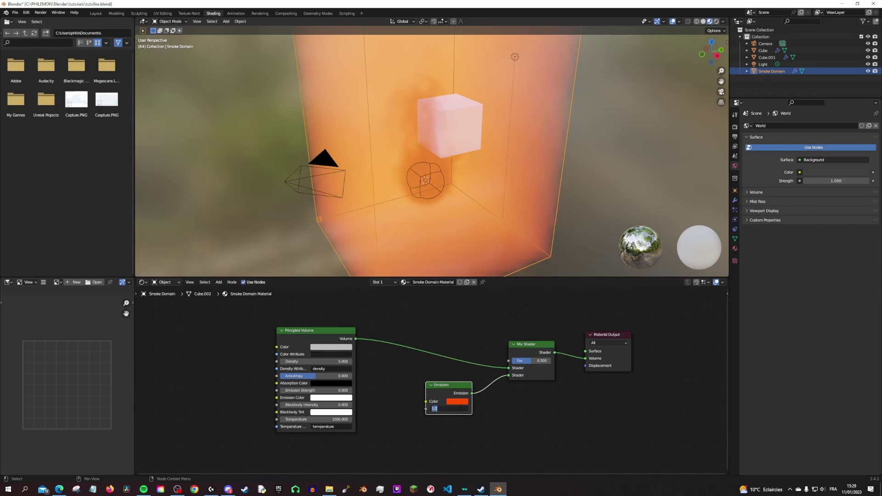
{"action": "type", "text": "5"}
{"action": "key", "text": "Return"}
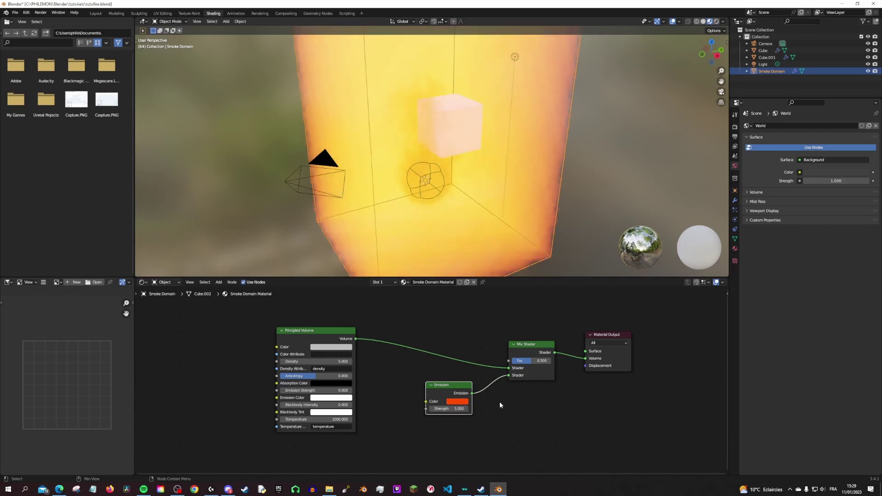
- Raise the Mix Shader factor to 1 to preview the emission
{"action": "mouse_move", "coordinate": [478, 248]}
{"action": "middle_mouse_down"}
{"action": "mouse_move", "coordinate": [451, 208]}
{"action": "mouse_move", "coordinate": [486, 209]}
{"action": "mouse_move", "coordinate": [507, 147]}
{"action": "middle_mouse_up"}
{"action": "scroll", "coordinate": [462, 229], "scroll_direction": "down", "scroll_amount": 2}
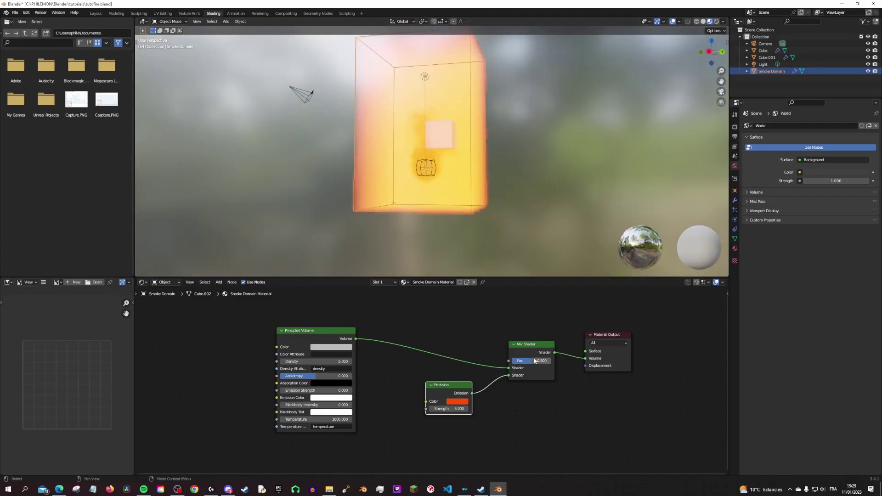
{"action": "mouse_move", "coordinate": [534, 360]}
{"action": "left_mouse_down"}
{"action": "mouse_move", "coordinate": [528, 366]}
{"action": "mouse_move", "coordinate": [550, 360]}
{"action": "mouse_move", "coordinate": [510, 364]}
{"action": "left_mouse_up"}
- Reset the mix factor to 0 and add an Attribute node named 'flame'
{"action": "middle_click_drag", "start_coordinate": [385, 417], "coordinate": [427, 390]}
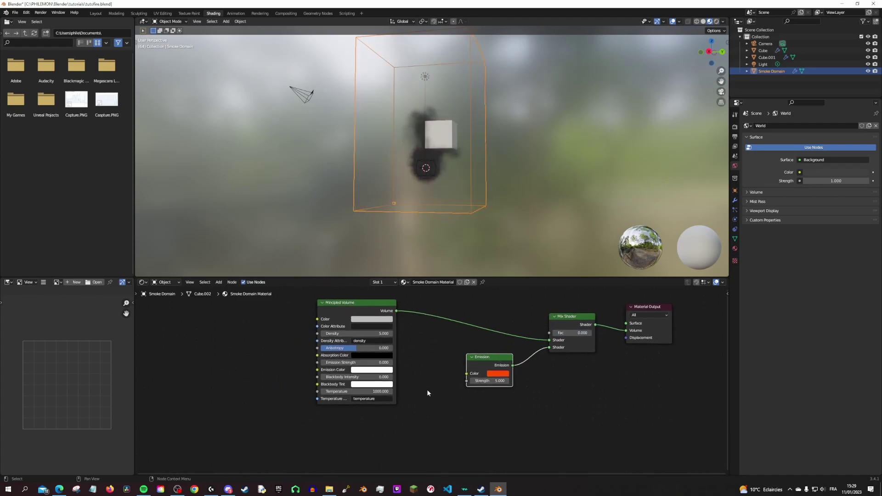
{"action": "key", "text": "shift+a"}
{"action": "left_click", "coordinate": [388, 403]}
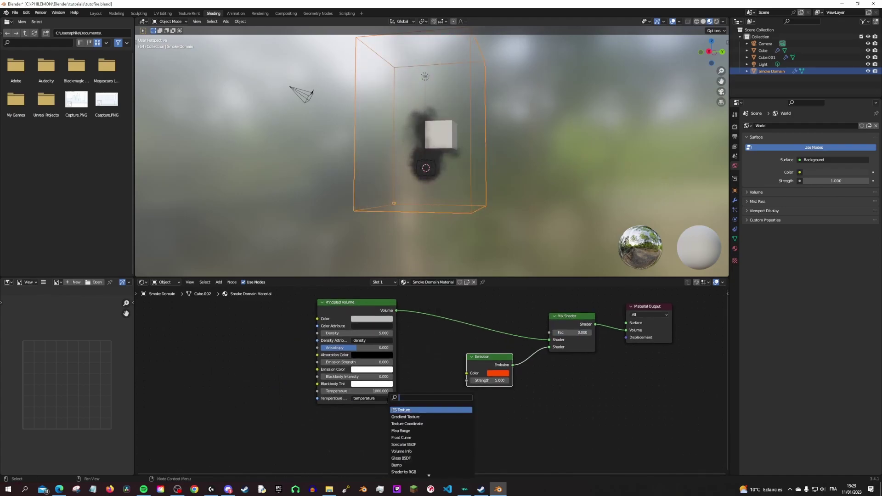
{"action": "type", "text": "attrib"}
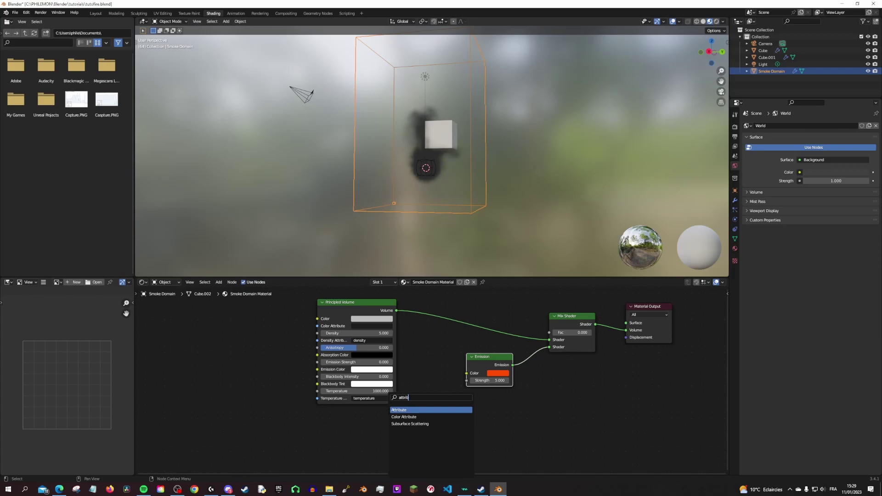
{"action": "left_click", "coordinate": [392, 410]}
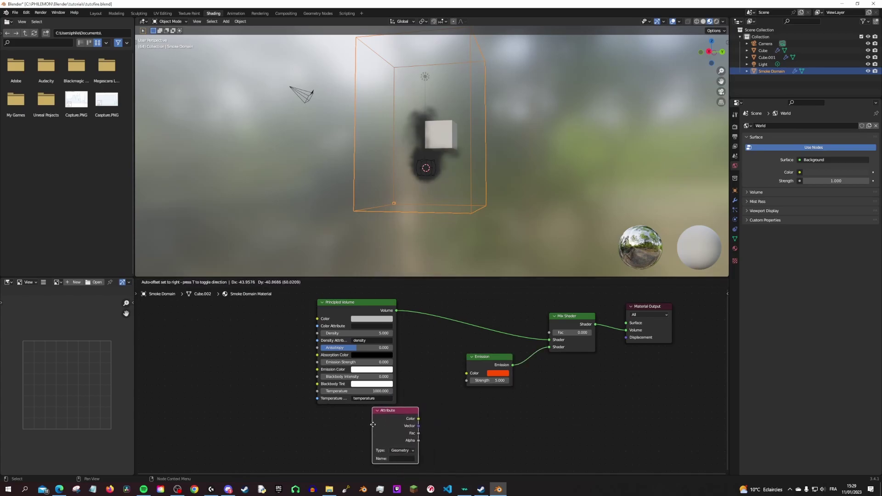
{"action": "left_click", "coordinate": [349, 428]}
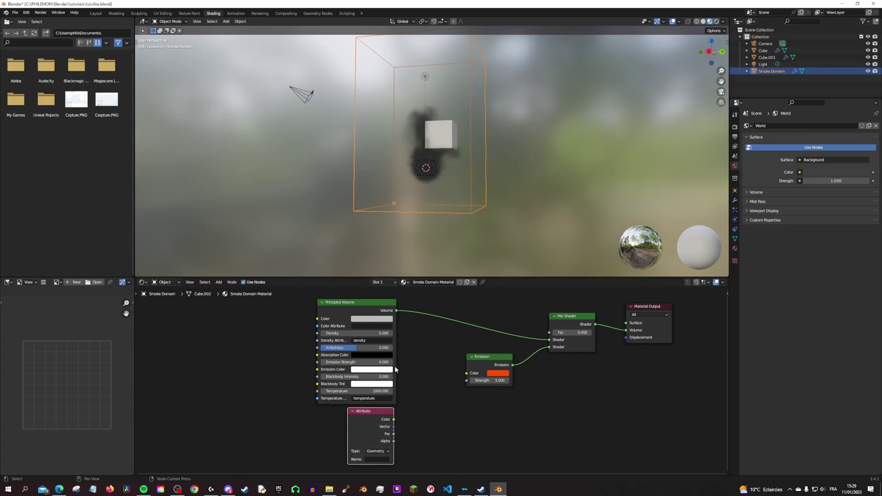
{"action": "middle_click_drag", "start_coordinate": [395, 366], "coordinate": [384, 368]}
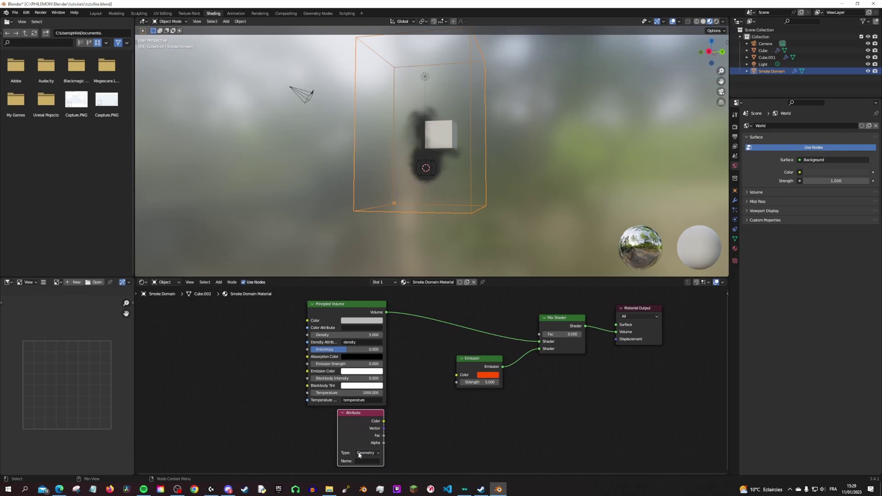
{"action": "scroll", "coordinate": [401, 440], "scroll_direction": "up", "scroll_amount": 1}
{"action": "type", "text": "flame"}
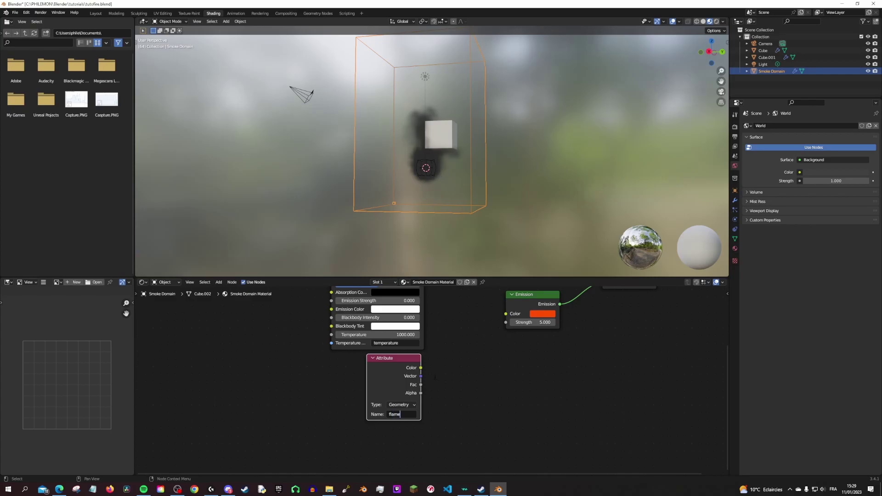
{"action": "key", "text": "Return"}
- Connect the Attribute's Color output to the Mix Shader Fac input
{"action": "middle_click_drag", "start_coordinate": [503, 362], "coordinate": [424, 435]}
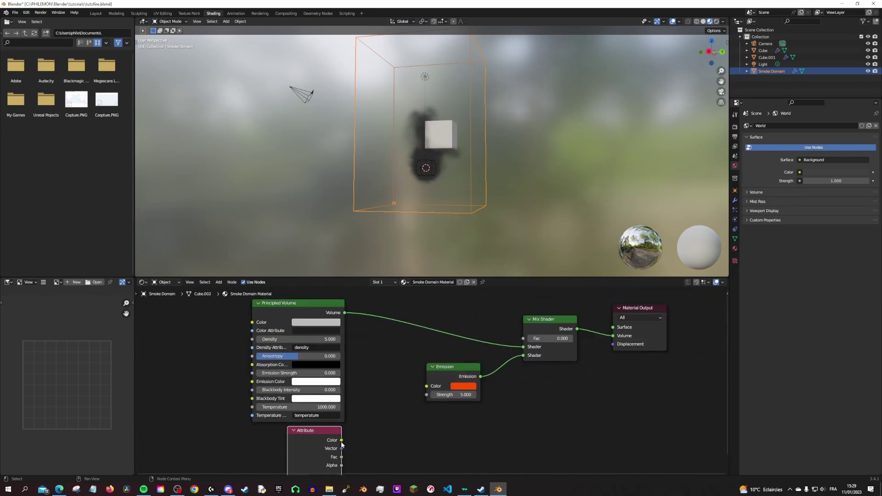
{"action": "mouse_move", "coordinate": [341, 444]}
{"action": "left_mouse_down"}
{"action": "mouse_move", "coordinate": [523, 343]}
{"action": "mouse_move", "coordinate": [341, 458]}
{"action": "mouse_move", "coordinate": [426, 395]}
{"action": "mouse_move", "coordinate": [478, 393]}
{"action": "mouse_move", "coordinate": [486, 408]}
{"action": "left_mouse_up"}
{"action": "scroll", "coordinate": [476, 238], "scroll_direction": "up", "scroll_amount": 5}
- Switch the viewport to Rendered shading and orbit around the glowing fire
{"action": "middle_click_drag", "start_coordinate": [476, 213], "coordinate": [459, 233]}
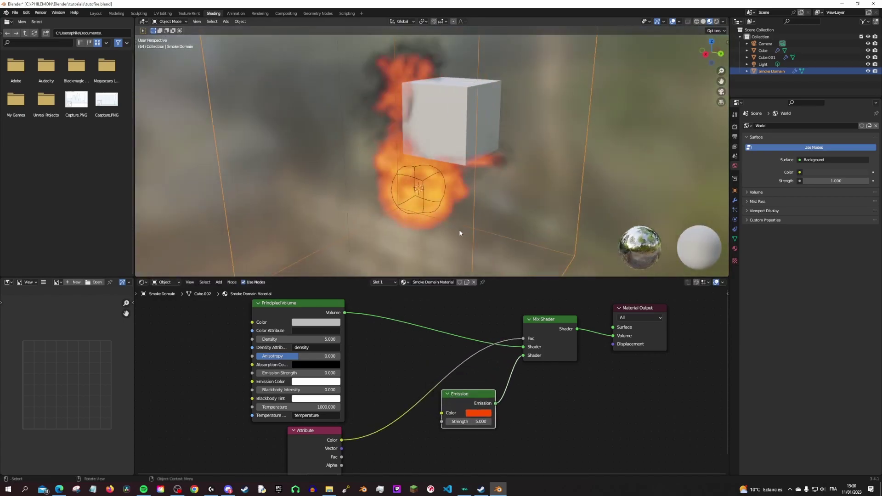
{"action": "key", "text": "z"}
{"action": "left_click", "coordinate": [484, 202]}
{"action": "scroll", "coordinate": [412, 221], "scroll_direction": "up", "scroll_amount": 4}
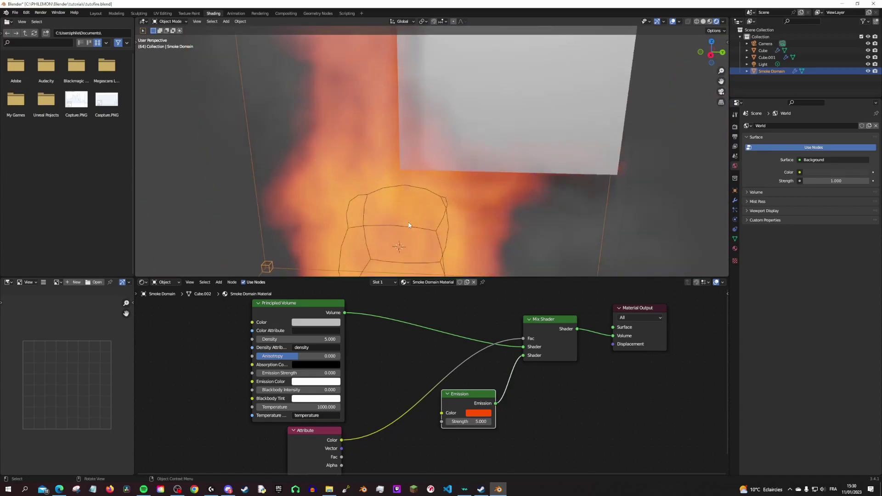
{"action": "mouse_move", "coordinate": [409, 223]}
{"action": "middle_mouse_down"}
{"action": "mouse_move", "coordinate": [517, 187]}
{"action": "mouse_move", "coordinate": [384, 200]}
{"action": "mouse_move", "coordinate": [484, 228]}
{"action": "middle_mouse_up"}
{"action": "scroll", "coordinate": [317, 160], "scroll_direction": "down", "scroll_amount": 2}
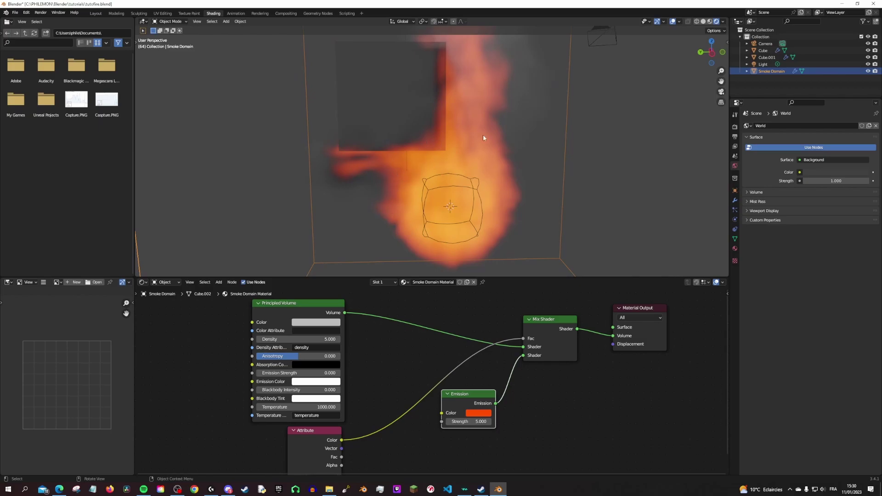
{"action": "mouse_move", "coordinate": [517, 208]}
{"action": "middle_mouse_down"}
{"action": "mouse_move", "coordinate": [503, 210]}
{"action": "mouse_move", "coordinate": [538, 214]}
{"action": "mouse_move", "coordinate": [514, 228]}
{"action": "middle_mouse_up"}
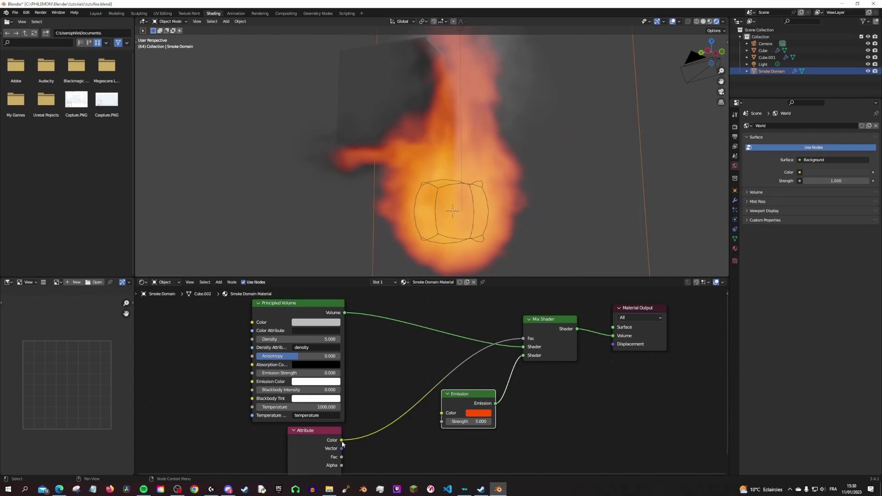
- Connect the flame Attribute's Color to the Emission Strength input
{"action": "left_click_drag", "start_coordinate": [342, 439], "coordinate": [442, 421]}
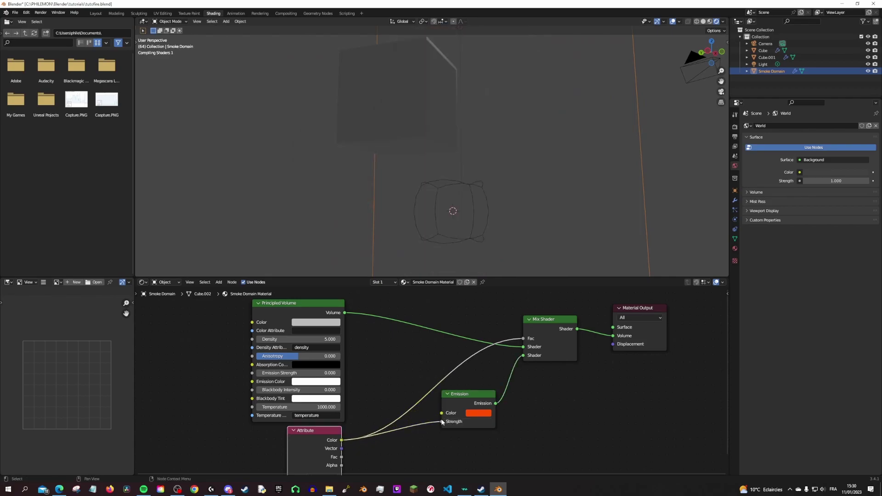
{"action": "scroll", "coordinate": [389, 407], "scroll_direction": "down", "scroll_amount": 1}
{"action": "middle_click_drag", "start_coordinate": [453, 420], "coordinate": [455, 389]}
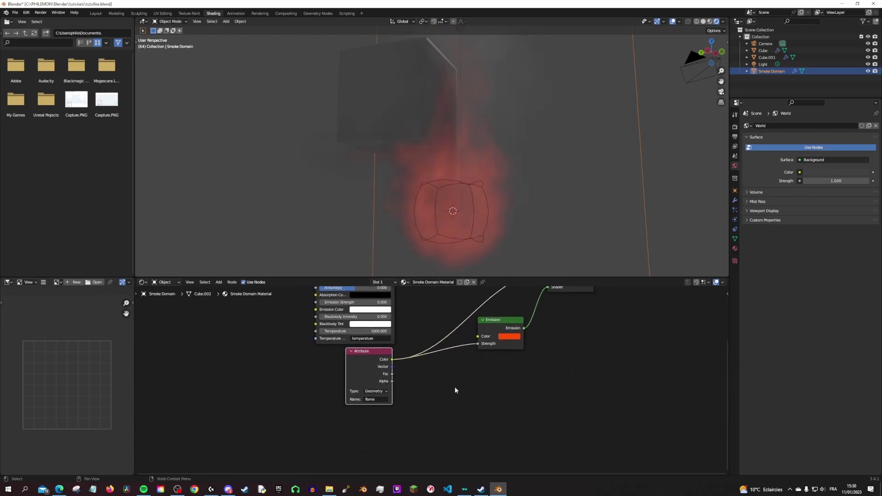
{"action": "mouse_move", "coordinate": [492, 226]}
{"action": "middle_mouse_down"}
{"action": "mouse_move", "coordinate": [427, 230]}
{"action": "mouse_move", "coordinate": [463, 226]}
{"action": "middle_mouse_up"}
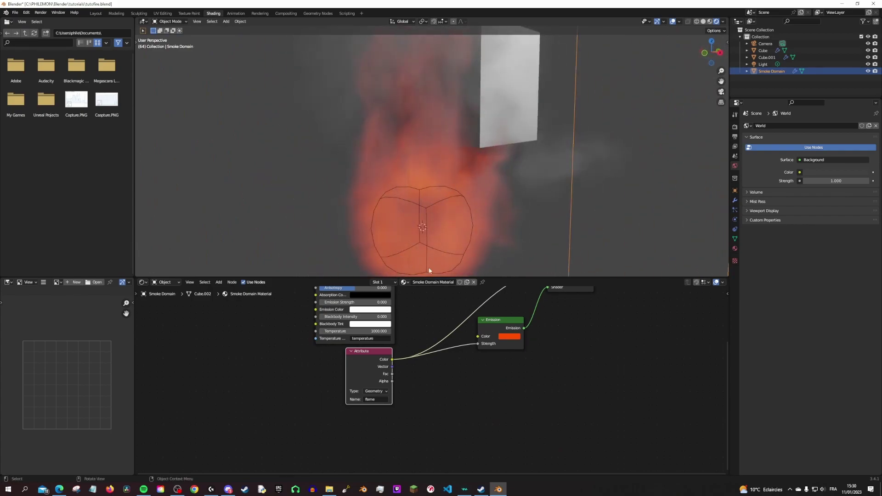
- Nudge the Emission colour's hue slightly
{"action": "left_click", "coordinate": [505, 337]}
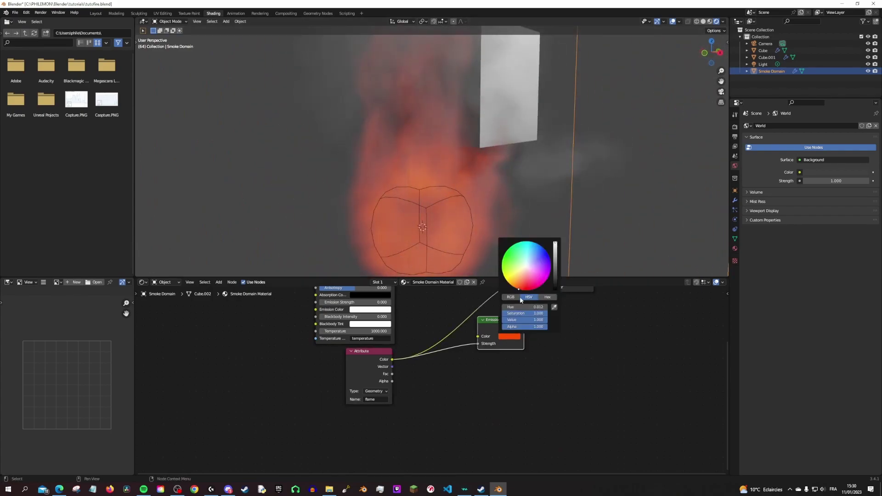
{"action": "left_click_drag", "start_coordinate": [528, 287], "coordinate": [517, 288]}
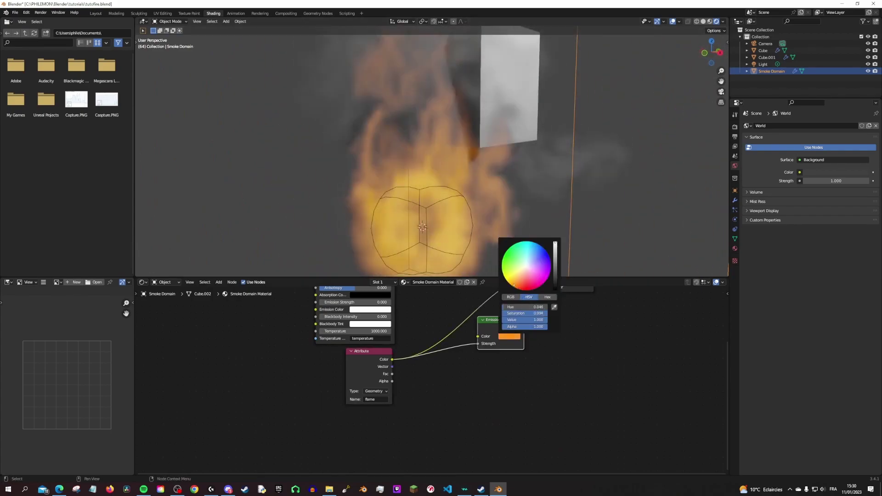
{"action": "key", "text": "shift+a"}
{"action": "left_click", "coordinate": [469, 393]}
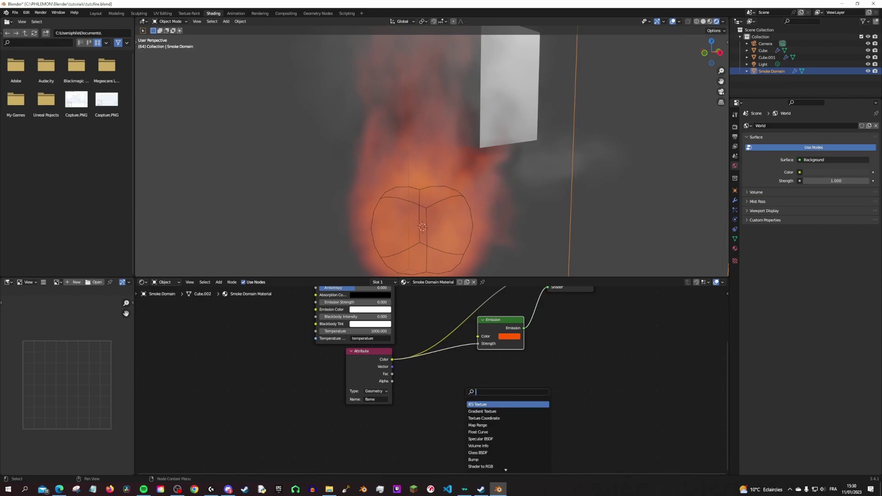
- Insert a Math node on the Attribute-to-Strength link with its value set to 5
{"action": "type", "text": "math"}
{"action": "key", "text": "Return"}
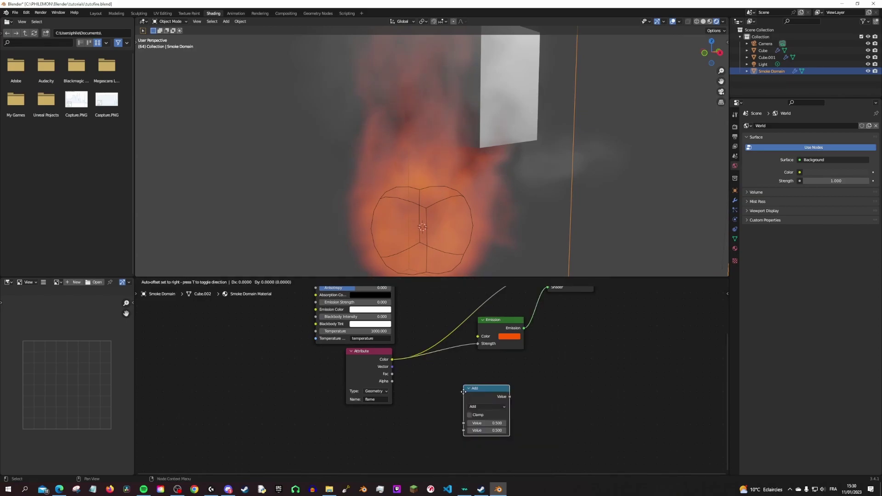
{"action": "left_click", "coordinate": [462, 375]}
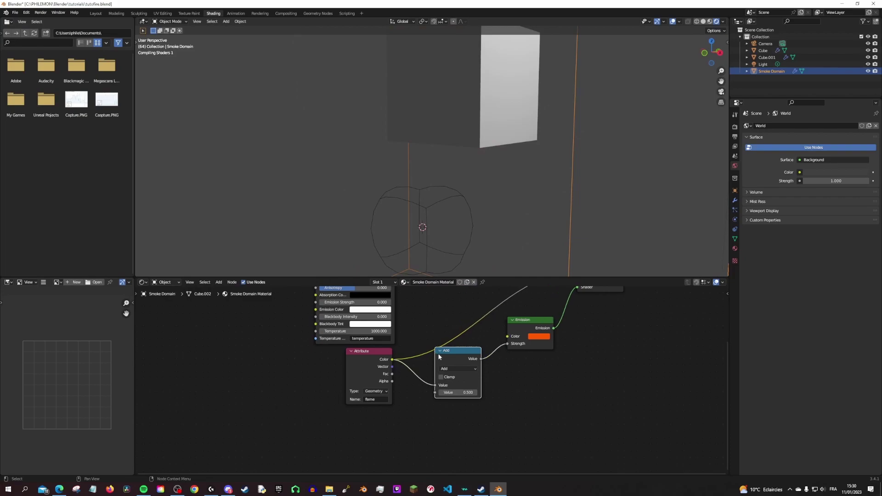
{"action": "left_click", "coordinate": [457, 392]}
{"action": "type", "text": "1.000"}
{"action": "key", "text": "Return"}
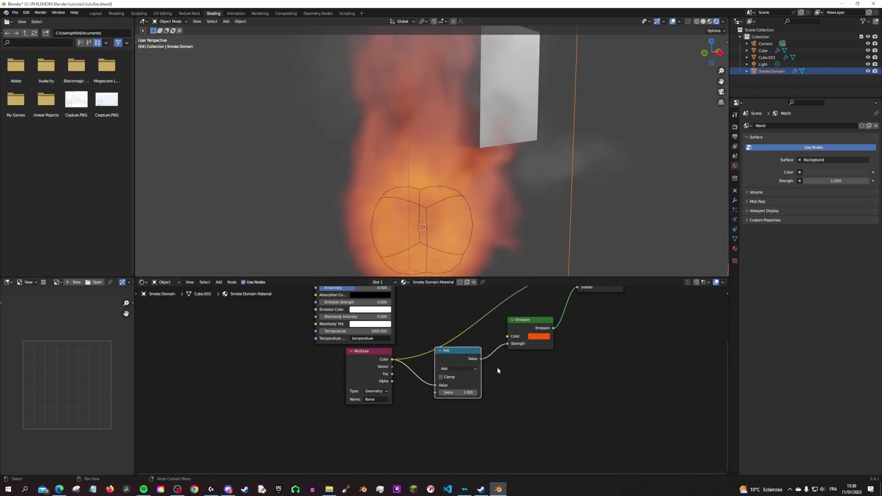
{"action": "left_click", "coordinate": [457, 393]}
{"action": "type", "text": "5.000"}
{"action": "key", "text": "Return"}
- Return to the Layout workspace and orbit out to view the whole smoke domain
{"action": "scroll", "coordinate": [371, 175], "scroll_direction": "down", "scroll_amount": 5}
{"action": "mouse_move", "coordinate": [371, 175]}
{"action": "middle_mouse_down"}
{"action": "mouse_move", "coordinate": [409, 202]}
{"action": "mouse_move", "coordinate": [456, 201]}
{"action": "middle_mouse_up"}
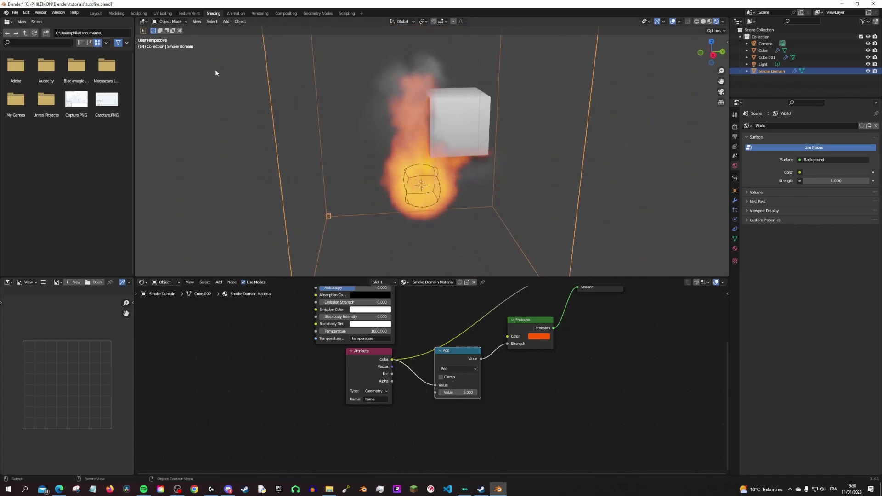
{"action": "left_click", "coordinate": [96, 14]}
{"action": "mouse_move", "coordinate": [423, 153]}
{"action": "middle_mouse_down"}
{"action": "mouse_move", "coordinate": [450, 144]}
{"action": "mouse_move", "coordinate": [436, 292]}
{"action": "middle_mouse_up"}
- Switch the Layout viewport to Rendered shading and orbit around the fire
{"action": "key", "text": "z"}
{"action": "left_click", "coordinate": [427, 244]}
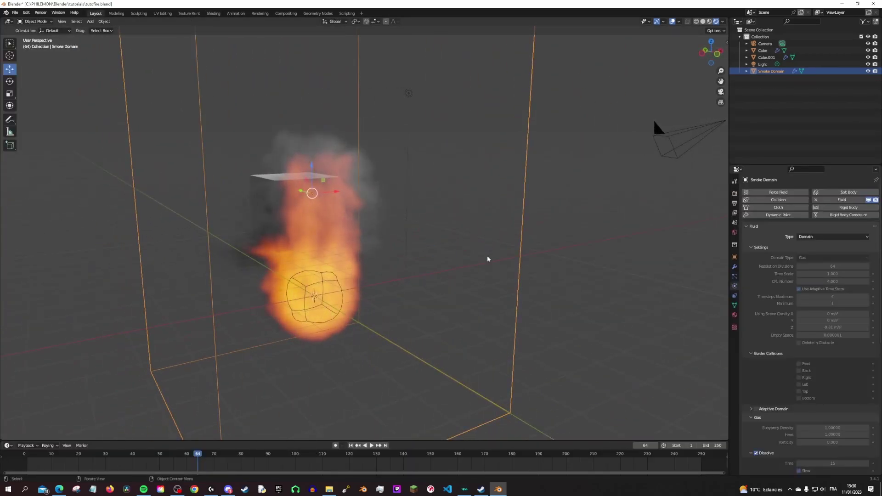
{"action": "mouse_move", "coordinate": [488, 256]}
{"action": "middle_mouse_down"}
{"action": "mouse_move", "coordinate": [289, 300]}
{"action": "mouse_move", "coordinate": [386, 270]}
{"action": "mouse_move", "coordinate": [433, 307]}
{"action": "mouse_move", "coordinate": [590, 271]}
{"action": "middle_mouse_up"}
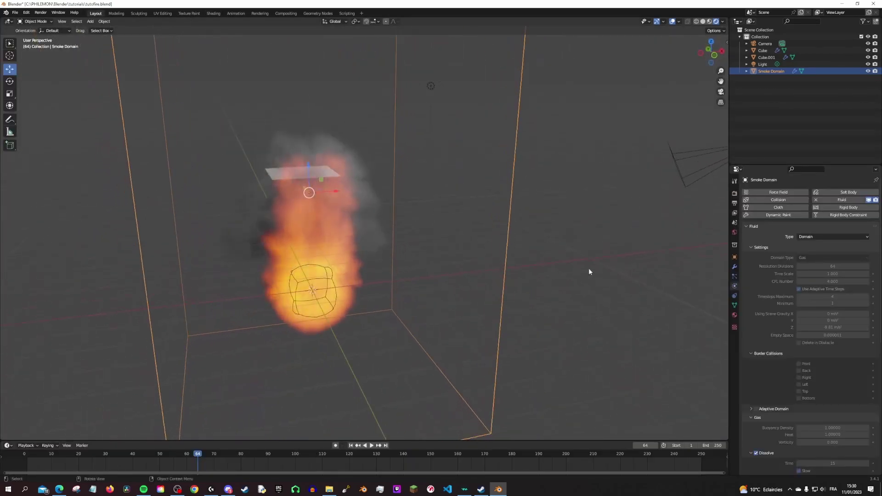
- Set the render engine to Cycles and the render device to GPU Compute
{"action": "left_click", "coordinate": [734, 193]}
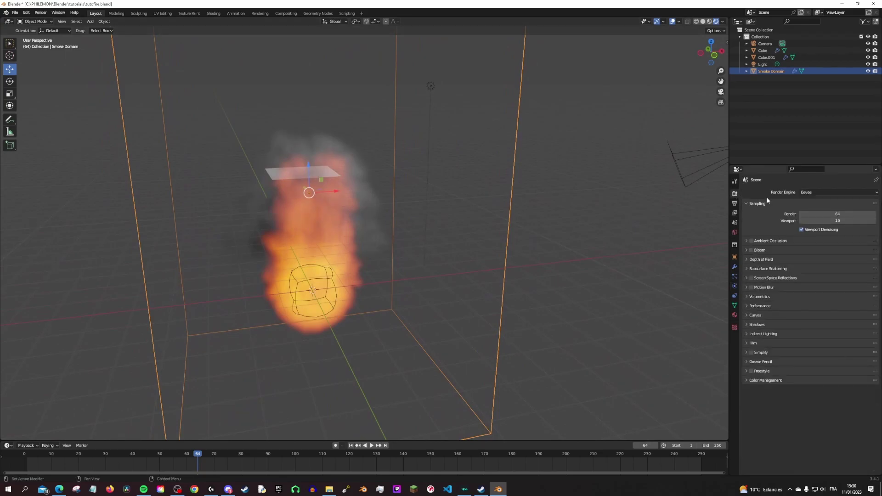
{"action": "left_click", "coordinate": [811, 195]}
{"action": "left_click", "coordinate": [822, 216]}
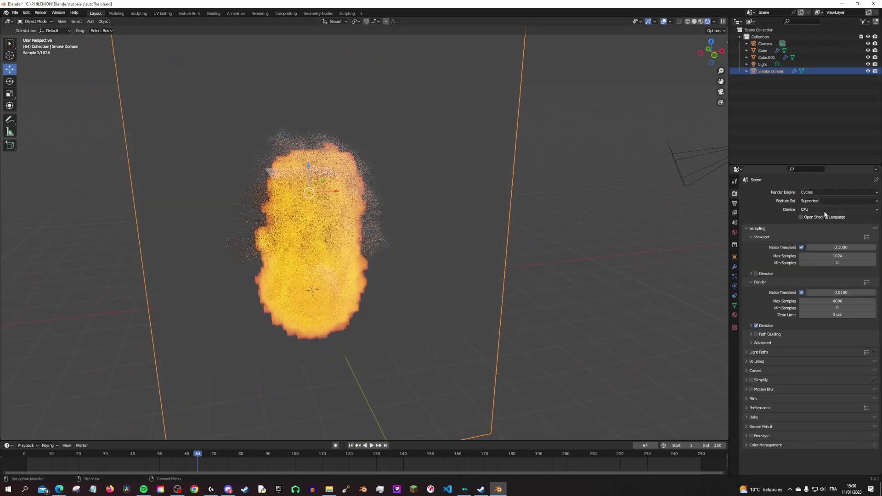
{"action": "left_click", "coordinate": [825, 209]}
{"action": "left_click", "coordinate": [823, 222]}
{"action": "middle_click_drag", "start_coordinate": [532, 230], "coordinate": [323, 252]}
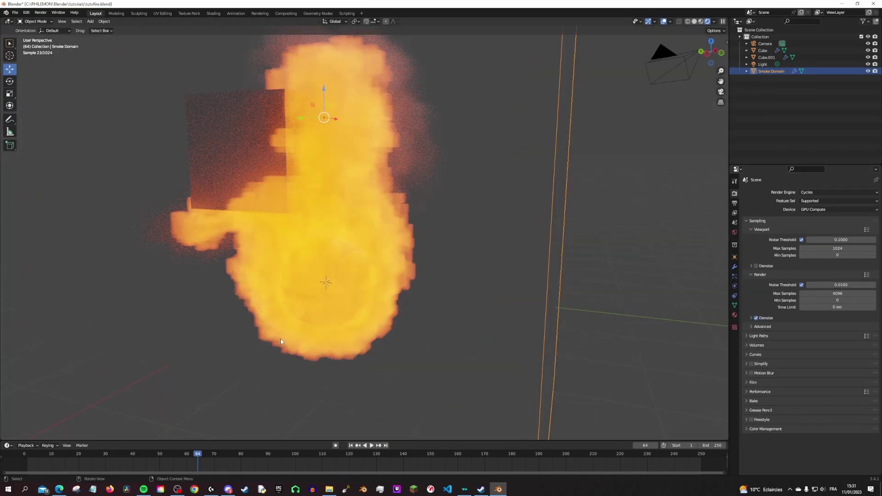
{"action": "middle_click_drag", "start_coordinate": [413, 341], "coordinate": [319, 277]}
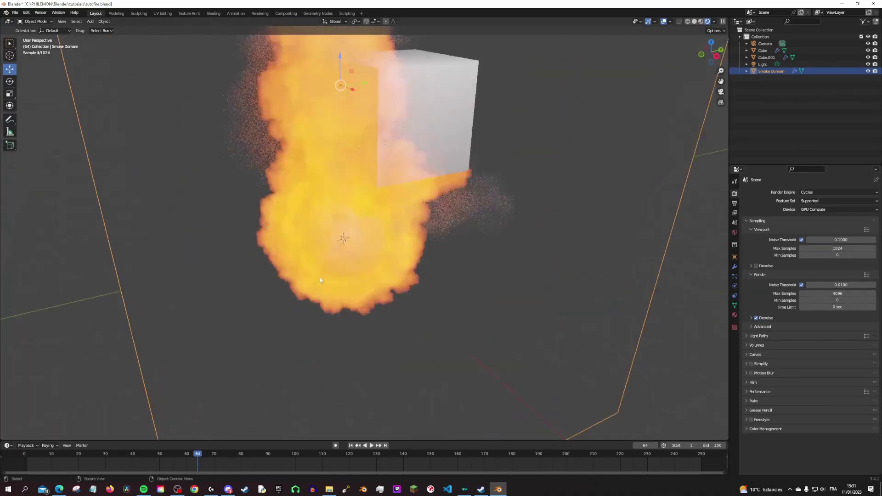
{"action": "left_click", "coordinate": [822, 209]}
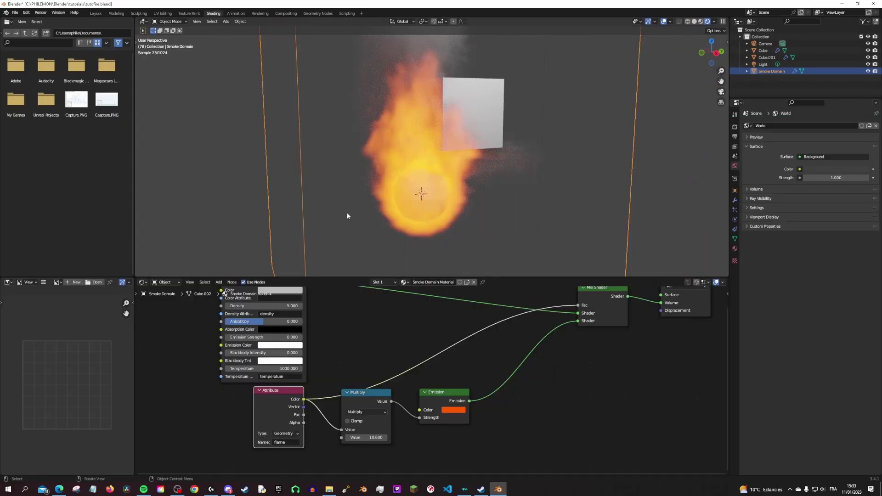
{"action": "middle_click_drag", "start_coordinate": [347, 216], "coordinate": [415, 166]}
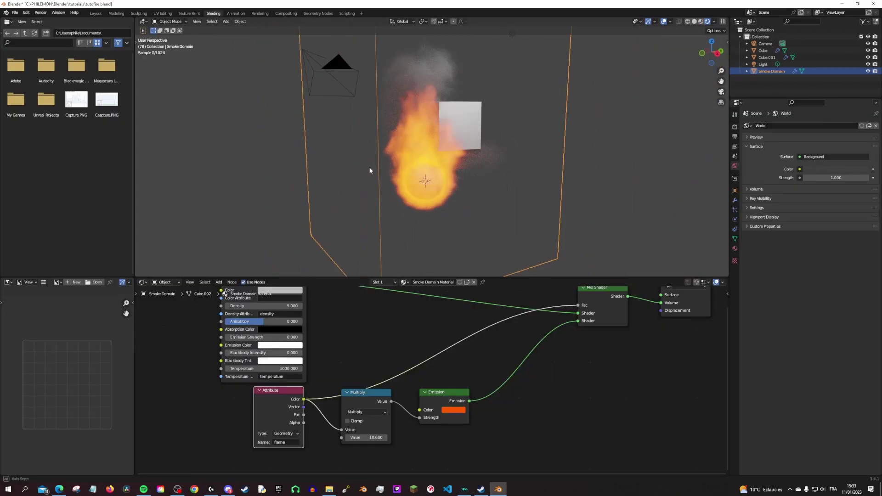
{"action": "scroll", "coordinate": [415, 167], "scroll_direction": "up", "scroll_amount": 3}
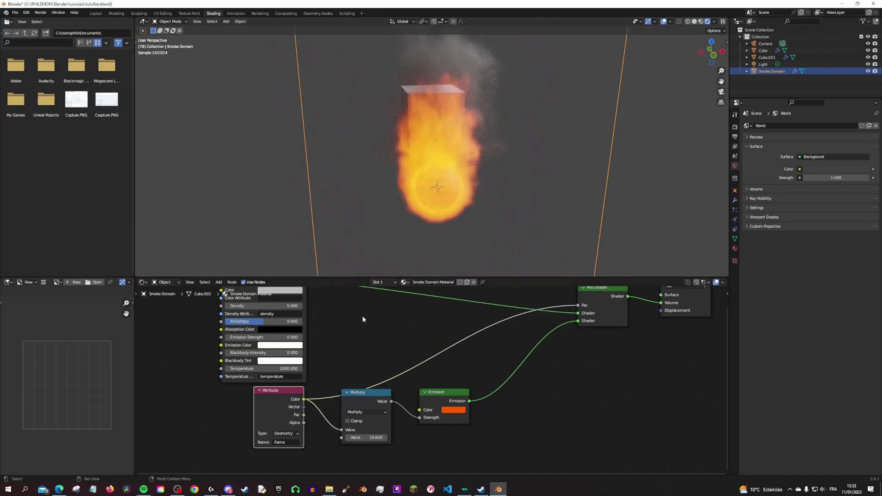
{"action": "left_click_drag", "start_coordinate": [364, 398], "coordinate": [366, 423]}
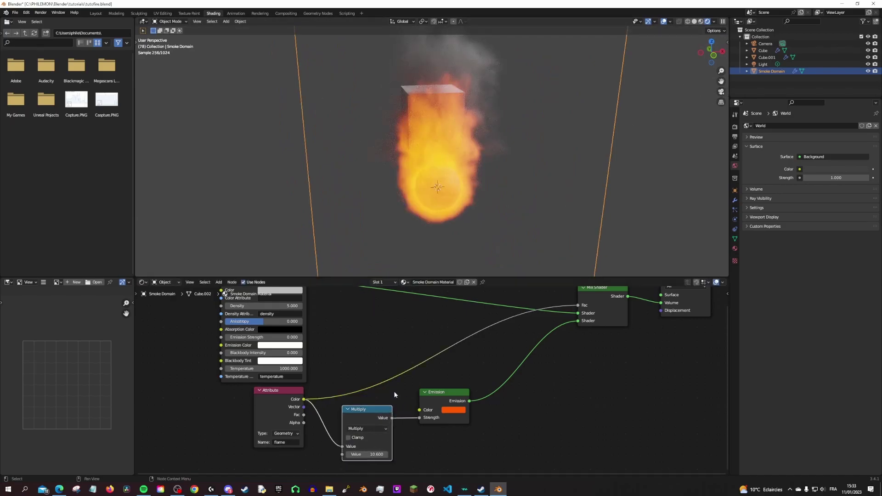
{"action": "middle_click_drag", "start_coordinate": [395, 393], "coordinate": [387, 354]}
{"action": "scroll", "coordinate": [405, 369], "scroll_direction": "up", "scroll_amount": 1}
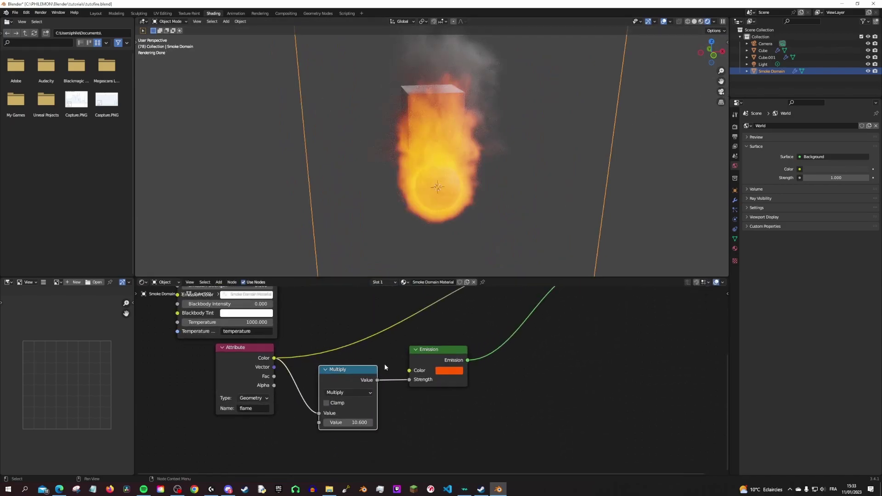
{"action": "left_click", "coordinate": [369, 392]}
{"action": "left_click", "coordinate": [353, 394]}
{"action": "middle_click_drag", "start_coordinate": [427, 189], "coordinate": [434, 212]}
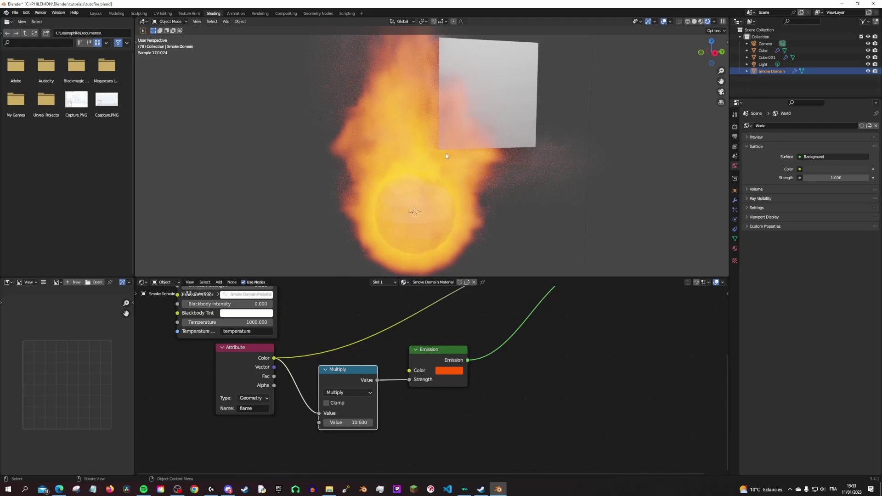
{"action": "scroll", "coordinate": [455, 151], "scroll_direction": "down", "scroll_amount": 2}
{"action": "scroll", "coordinate": [470, 155], "scroll_direction": "down", "scroll_amount": 2}
{"action": "scroll", "coordinate": [478, 158], "scroll_direction": "down", "scroll_amount": 2}
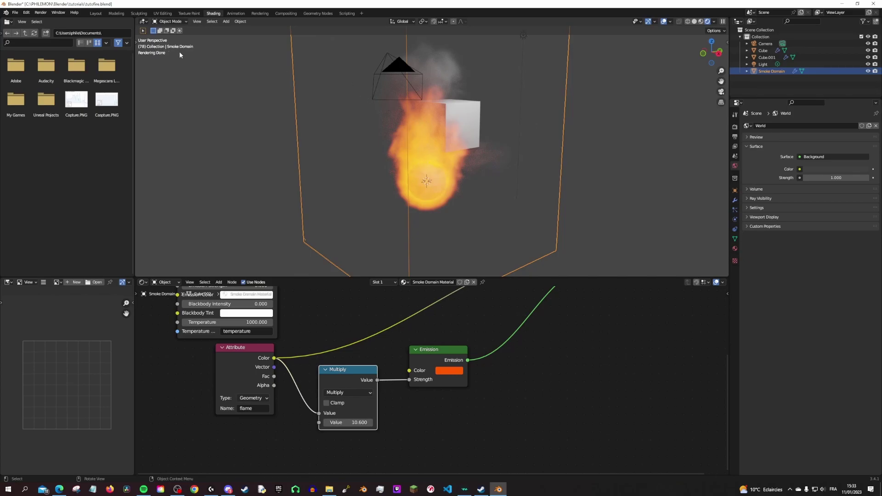
- In Layout, lock the camera to the view and frame the fire and cube, then unlock it
{"action": "left_click", "coordinate": [96, 13]}
{"action": "scroll", "coordinate": [372, 143], "scroll_direction": "down", "scroll_amount": 2}
{"action": "key", "text": "KP_0"}
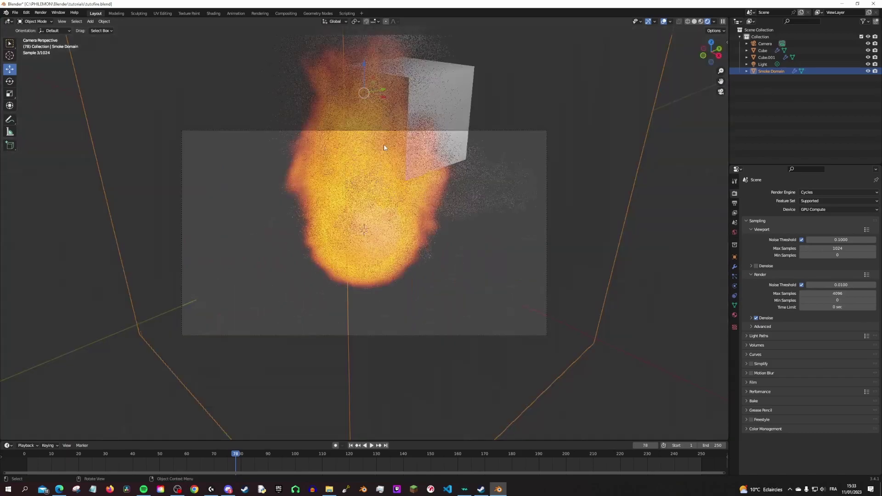
{"action": "scroll", "coordinate": [506, 147], "scroll_direction": "up", "scroll_amount": 1}
{"action": "scroll", "coordinate": [624, 120], "scroll_direction": "up", "scroll_amount": 3}
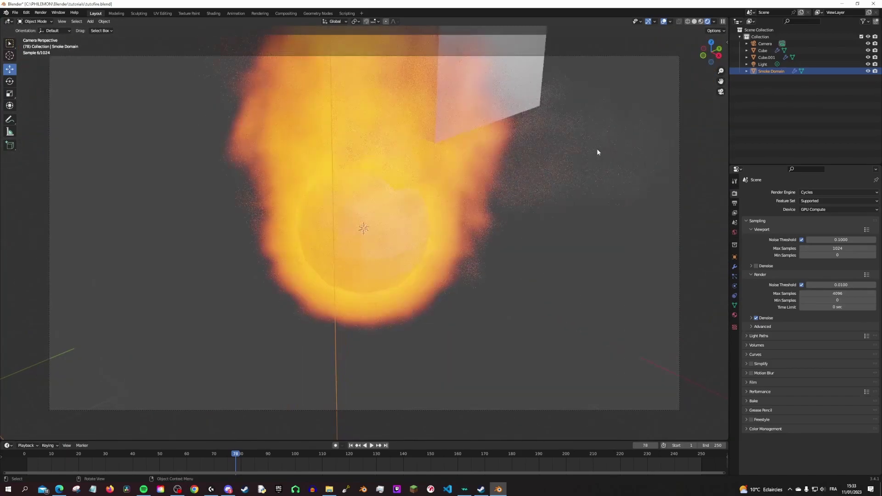
{"action": "key", "text": "n"}
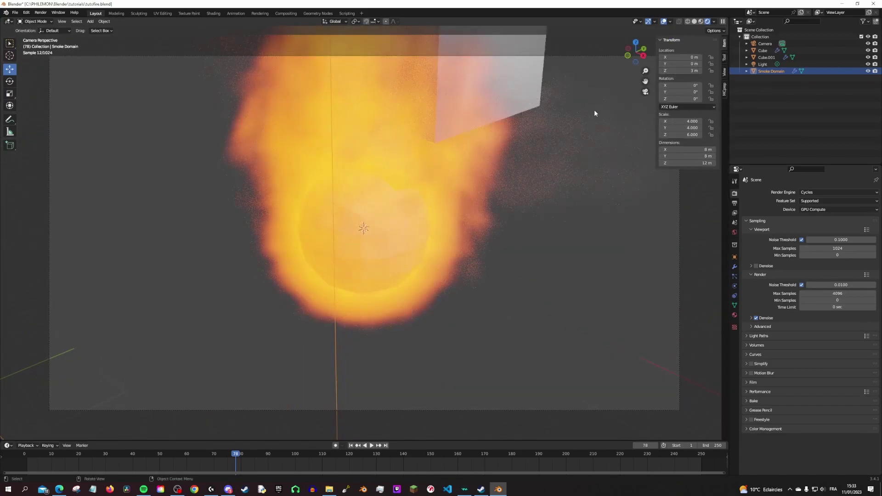
{"action": "left_click", "coordinate": [724, 74]}
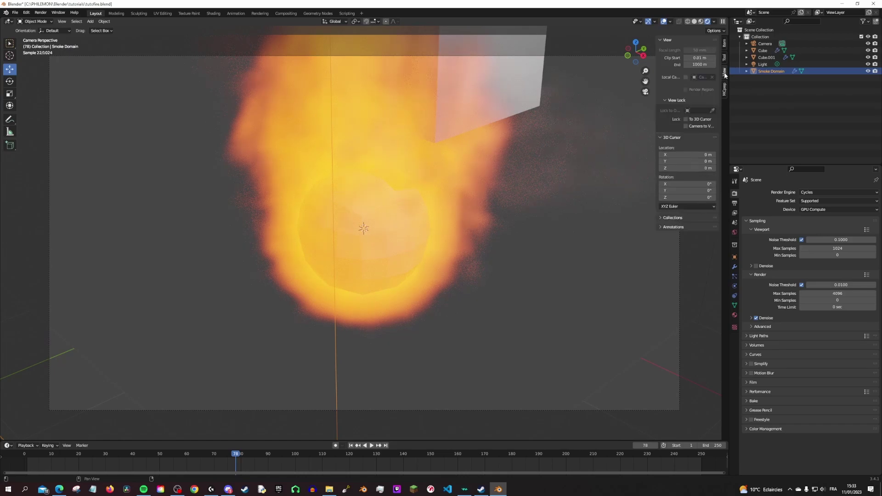
{"action": "left_click", "coordinate": [697, 127]}
{"action": "scroll", "coordinate": [480, 185], "scroll_direction": "down", "scroll_amount": 5}
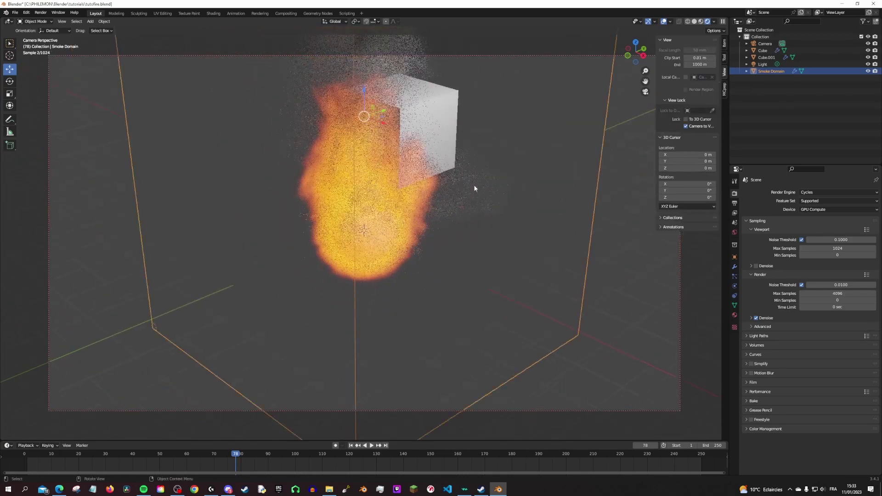
{"action": "mouse_move", "coordinate": [439, 256]}
{"action": "middle_mouse_down"}
{"action": "mouse_move", "coordinate": [453, 262]}
{"action": "mouse_move", "coordinate": [437, 252]}
{"action": "mouse_move", "coordinate": [449, 233]}
{"action": "mouse_move", "coordinate": [445, 271]}
{"action": "middle_mouse_up"}
{"action": "left_click", "coordinate": [685, 126]}
- Orbit out of the camera view and bring up the World background properties
{"action": "left_click", "coordinate": [734, 203]}
{"action": "scroll", "coordinate": [563, 158], "scroll_direction": "down", "scroll_amount": 3}
{"action": "mouse_move", "coordinate": [562, 158]}
{"action": "middle_mouse_down"}
{"action": "mouse_move", "coordinate": [310, 216]}
{"action": "mouse_move", "coordinate": [409, 230]}
{"action": "mouse_move", "coordinate": [707, 236]}
{"action": "middle_mouse_up"}
{"action": "scroll", "coordinate": [325, 238], "scroll_direction": "down", "scroll_amount": 2}
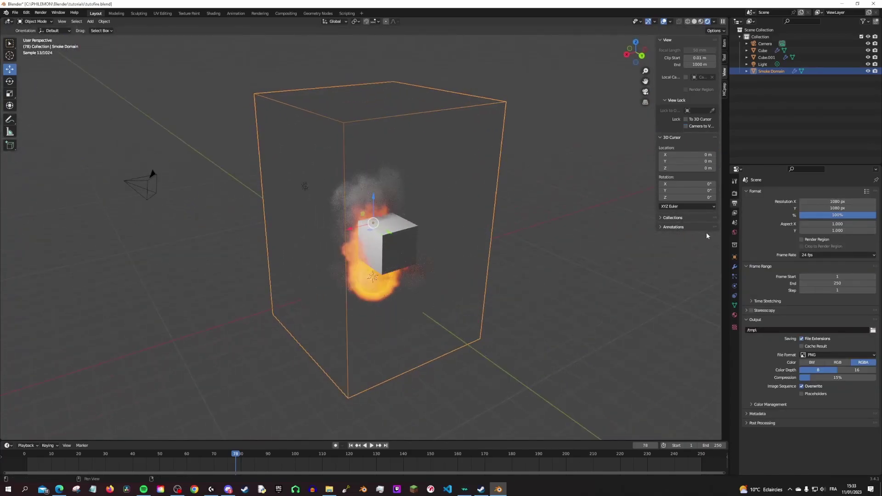
{"action": "left_click", "coordinate": [734, 232]}
- Lower the World background Strength to 0.25, then orbit closer to the fire and cube
{"action": "double_click", "coordinate": [833, 244]}
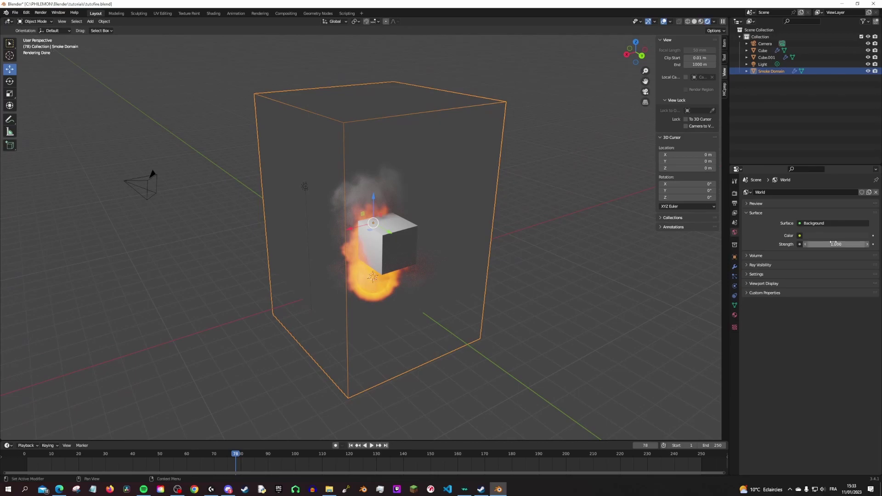
{"action": "type", "text": "0.25"}
{"action": "key", "text": "Return"}
{"action": "key", "text": "KP_0"}
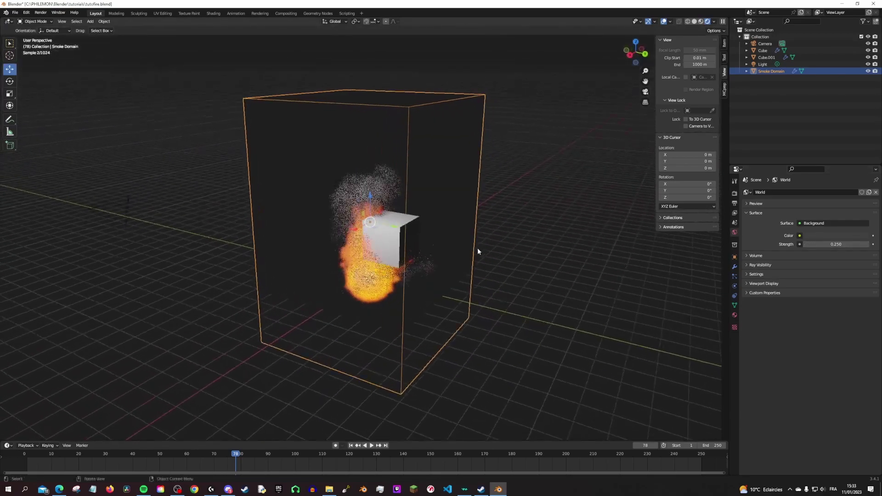
{"action": "middle_click_drag", "start_coordinate": [465, 266], "coordinate": [362, 335]}
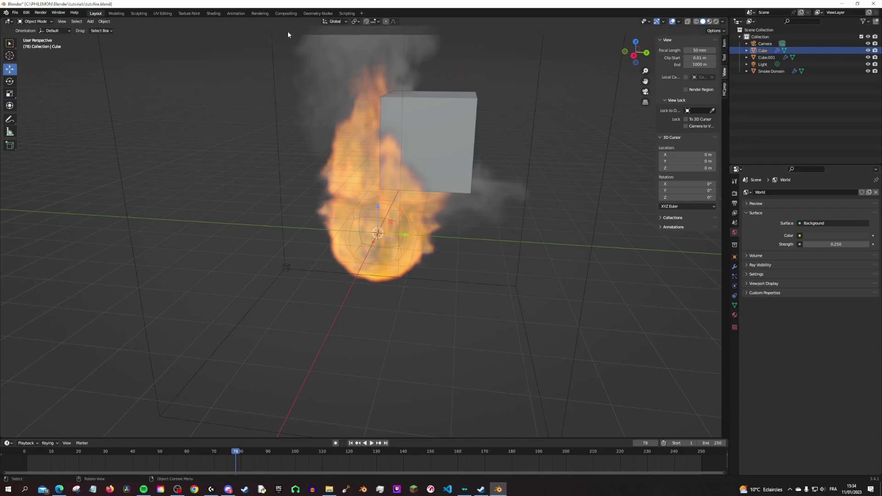
- In the Shading workspace, set Material.001's Principled BSDF Alpha to 0, then return to Layout
{"action": "left_click", "coordinate": [189, 13]}
{"action": "left_click", "coordinate": [218, 16]}
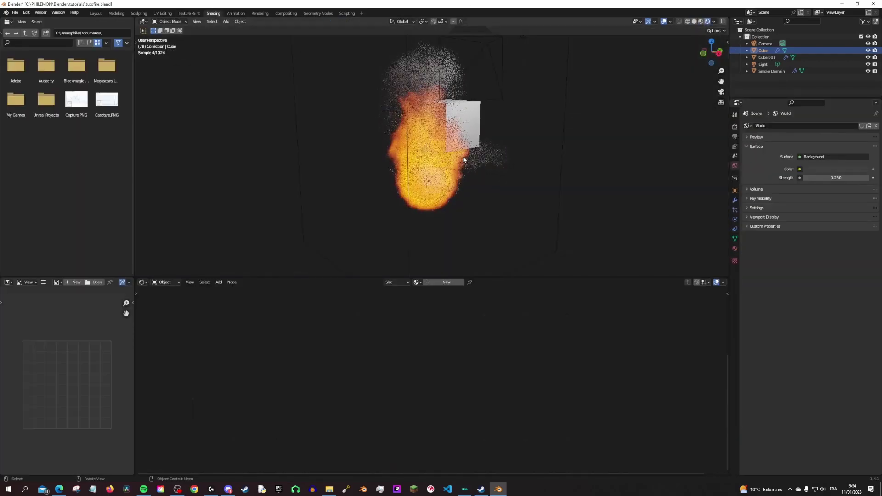
{"action": "scroll", "coordinate": [452, 329], "scroll_direction": "up", "scroll_amount": 5, "text": "ctrl"}
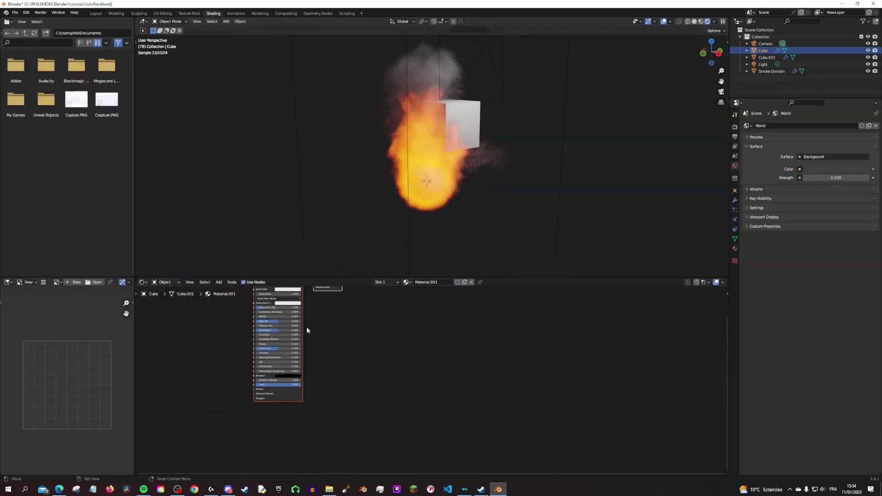
{"action": "scroll", "coordinate": [305, 329], "scroll_direction": "up", "scroll_amount": 5, "text": "ctrl"}
{"action": "left_click", "coordinate": [509, 364]}
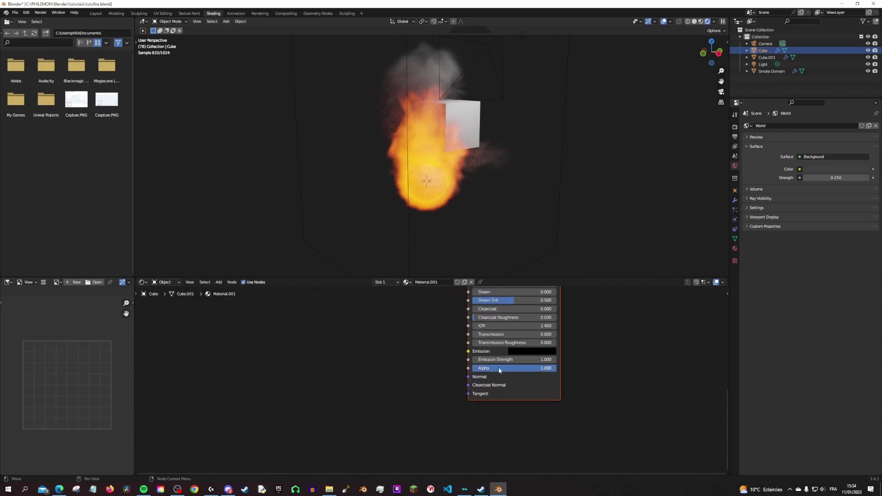
{"action": "type", "text": "0"}
{"action": "key", "text": "Return"}
{"action": "scroll", "coordinate": [466, 197], "scroll_direction": "up", "scroll_amount": 5}
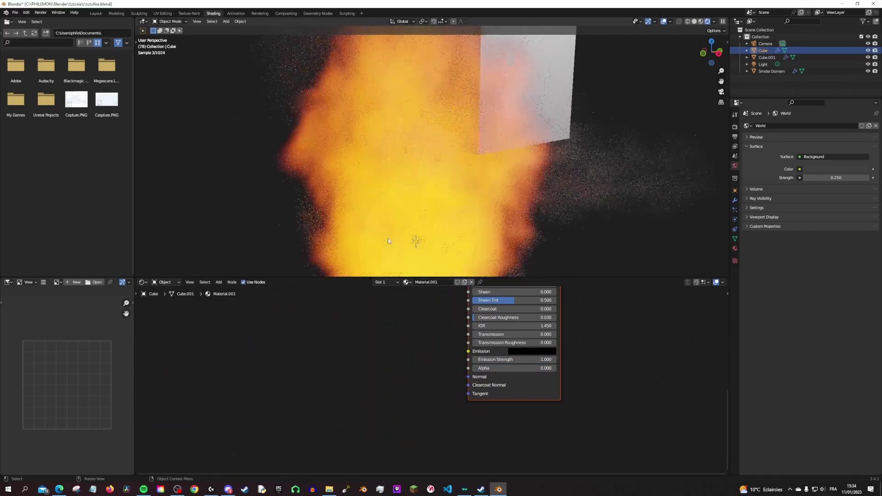
{"action": "mouse_move", "coordinate": [465, 198]}
{"action": "middle_mouse_down"}
{"action": "mouse_move", "coordinate": [429, 150]}
{"action": "mouse_move", "coordinate": [392, 196]}
{"action": "middle_mouse_up"}
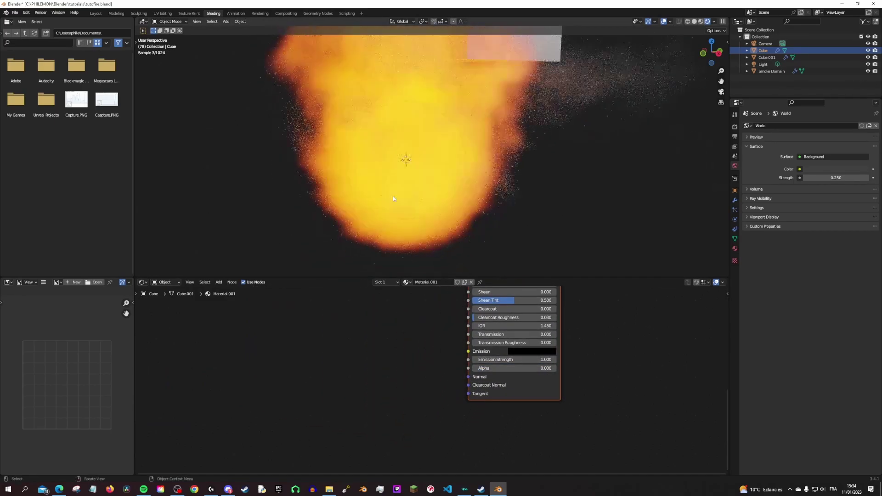
{"action": "left_click", "coordinate": [96, 13]}
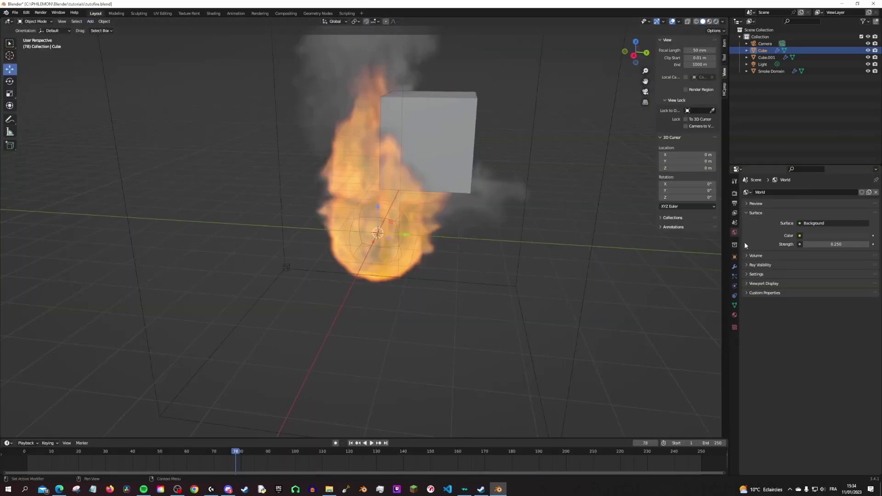
- Disable Noise Threshold, set render samples to 128, and render the camera view with F12
{"action": "middle_click_drag", "start_coordinate": [534, 211], "coordinate": [493, 253]}
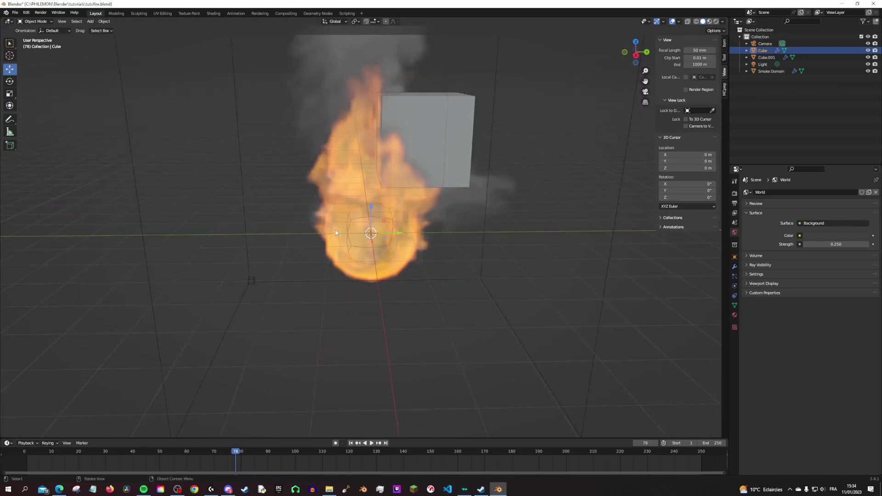
{"action": "key", "text": "KP_0"}
{"action": "key", "text": "KP_0"}
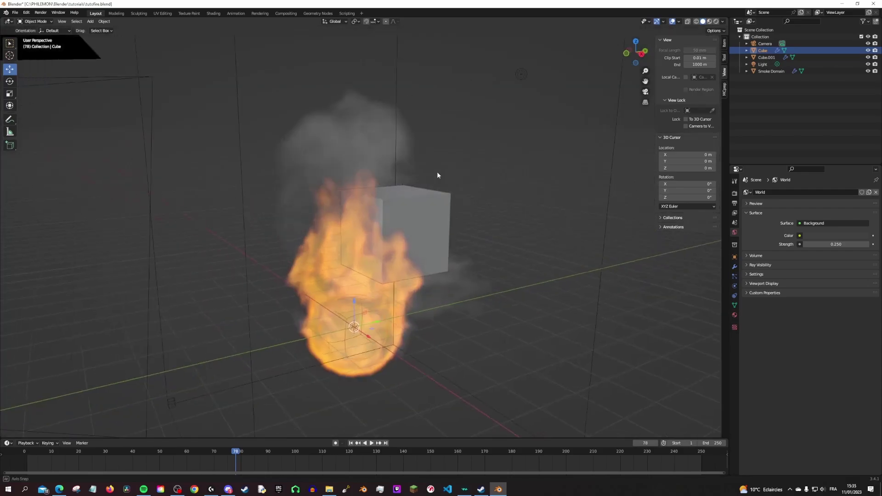
{"action": "key", "text": "KP_0"}
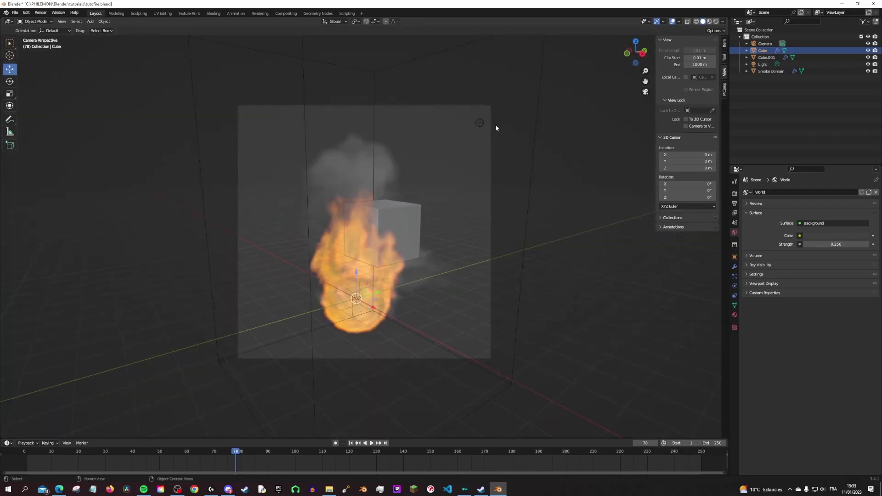
{"action": "left_click", "coordinate": [734, 194]}
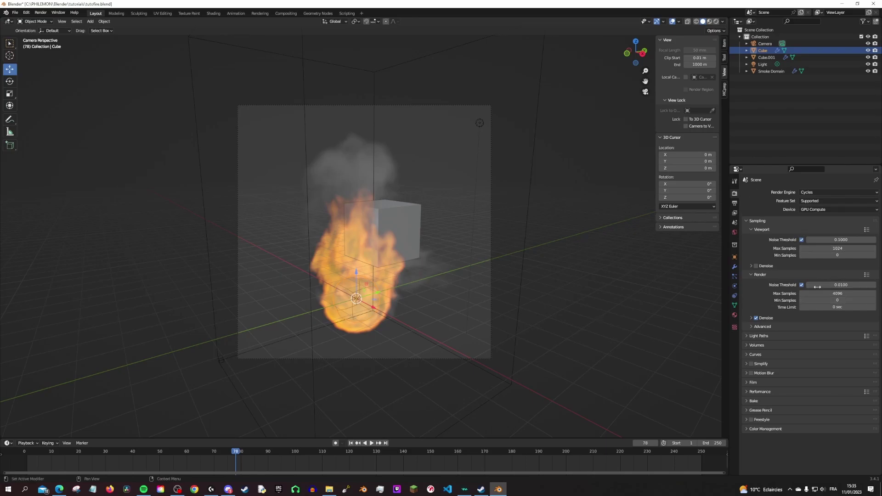
{"action": "left_click", "coordinate": [802, 285]}
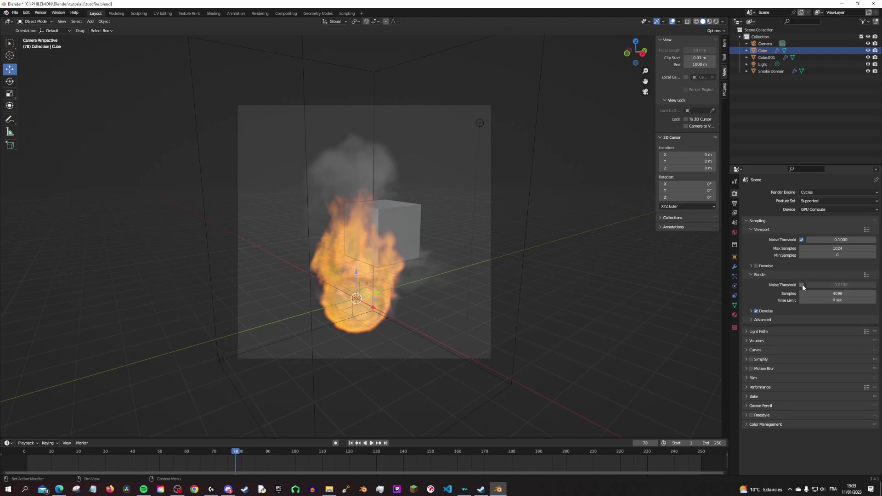
{"action": "left_click", "coordinate": [831, 294]}
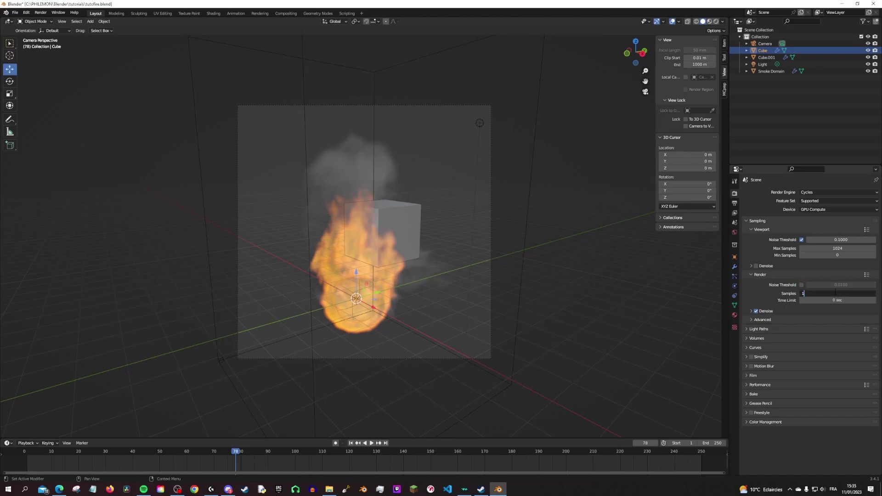
{"action": "type", "text": "128"}
{"action": "key", "text": "Return"}
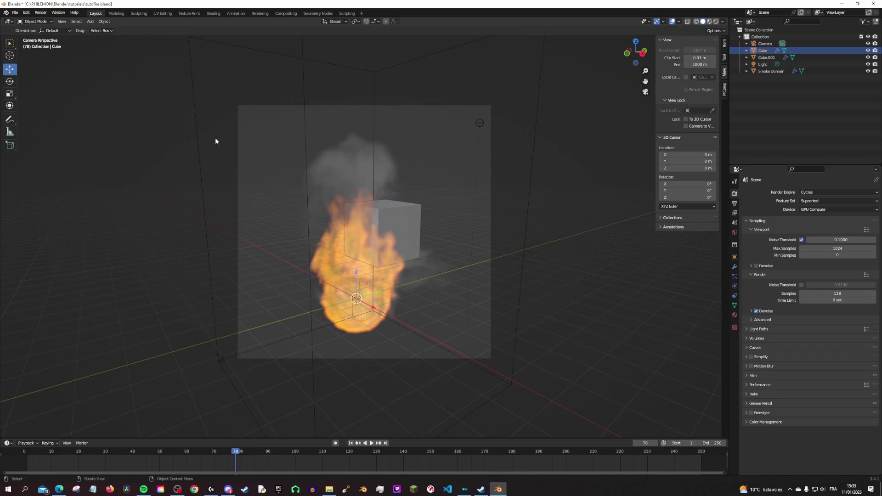
{"action": "key", "text": "F12"}
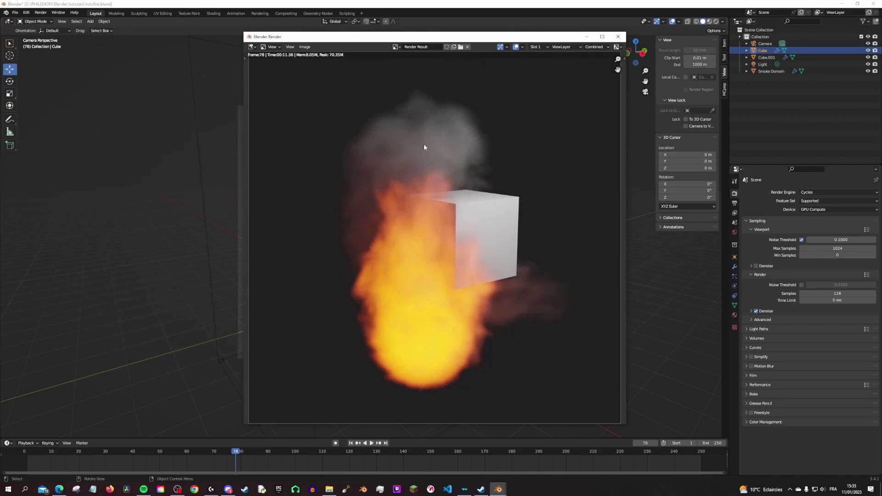
- Zoom in and out on the Render Result to inspect the flame beside the cube
{"action": "scroll", "coordinate": [431, 264], "scroll_direction": "down", "scroll_amount": 3}
{"action": "scroll", "coordinate": [430, 302], "scroll_direction": "up", "scroll_amount": 3}
{"action": "scroll", "coordinate": [513, 219], "scroll_direction": "up", "scroll_amount": 2}
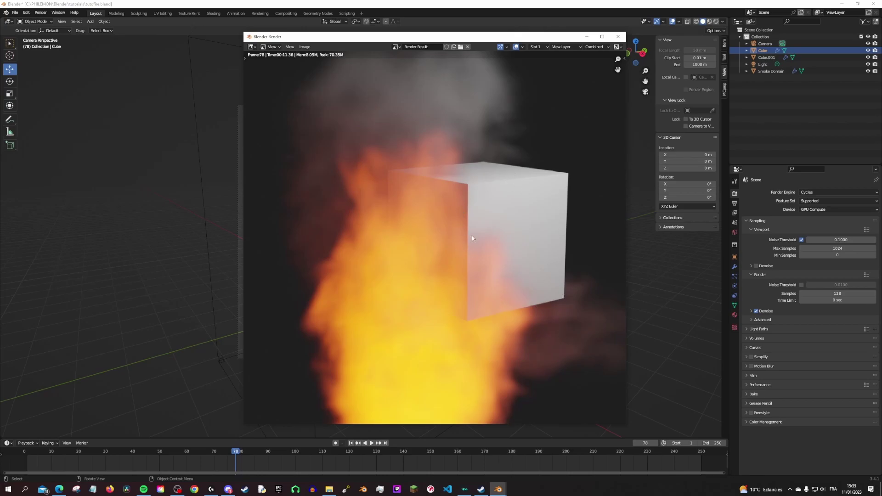
{"action": "scroll", "coordinate": [510, 263], "scroll_direction": "down", "scroll_amount": 2}
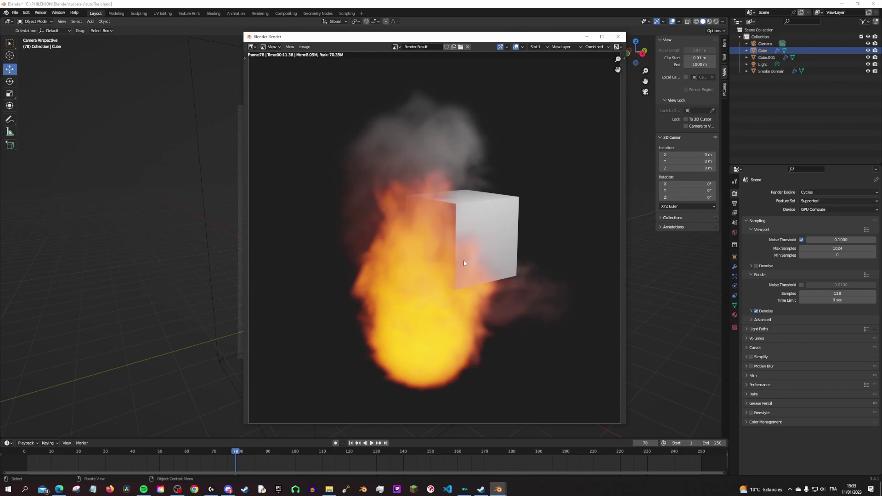
{"action": "scroll", "coordinate": [407, 205], "scroll_direction": "down", "scroll_amount": 3}
{"action": "scroll", "coordinate": [407, 205], "scroll_direction": "up", "scroll_amount": 3}
{"action": "scroll", "coordinate": [432, 265], "scroll_direction": "down", "scroll_amount": 4}
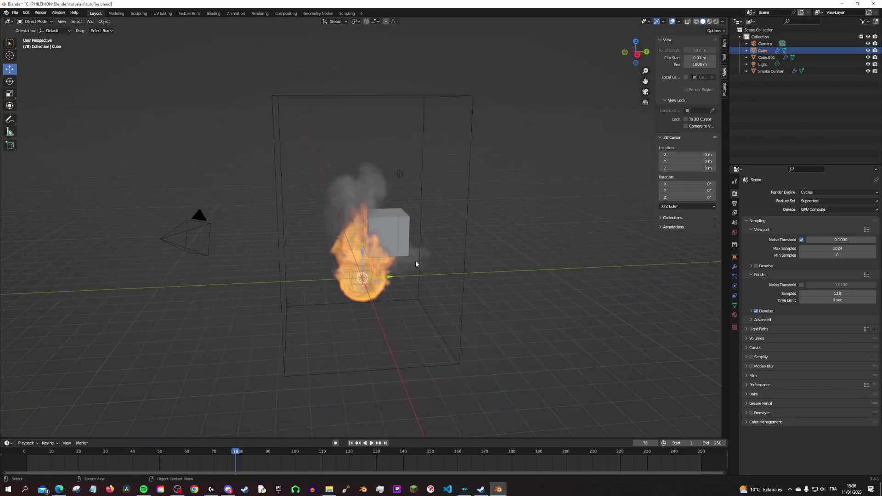
- Orbit the viewport around the fire and smoke domain to present the finished scene
{"action": "mouse_move", "coordinate": [420, 236]}
{"action": "middle_mouse_down"}
{"action": "mouse_move", "coordinate": [404, 228]}
{"action": "mouse_move", "coordinate": [417, 283]}
{"action": "mouse_move", "coordinate": [462, 286]}
{"action": "mouse_move", "coordinate": [462, 312]}
{"action": "mouse_move", "coordinate": [392, 299]}
{"action": "mouse_move", "coordinate": [487, 290]}
{"action": "mouse_move", "coordinate": [431, 258]}
{"action": "mouse_move", "coordinate": [458, 275]}
{"action": "mouse_move", "coordinate": [456, 298]}
{"action": "mouse_move", "coordinate": [527, 298]}
{"action": "mouse_move", "coordinate": [436, 292]}
{"action": "middle_mouse_up"}
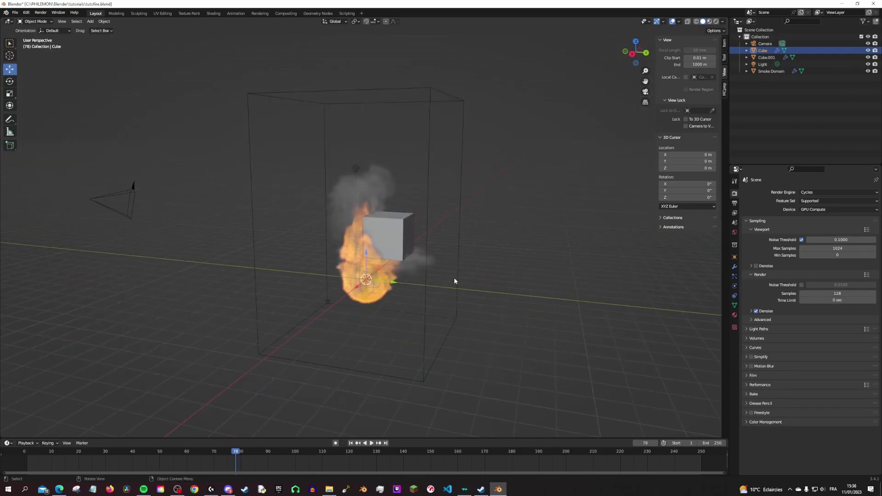